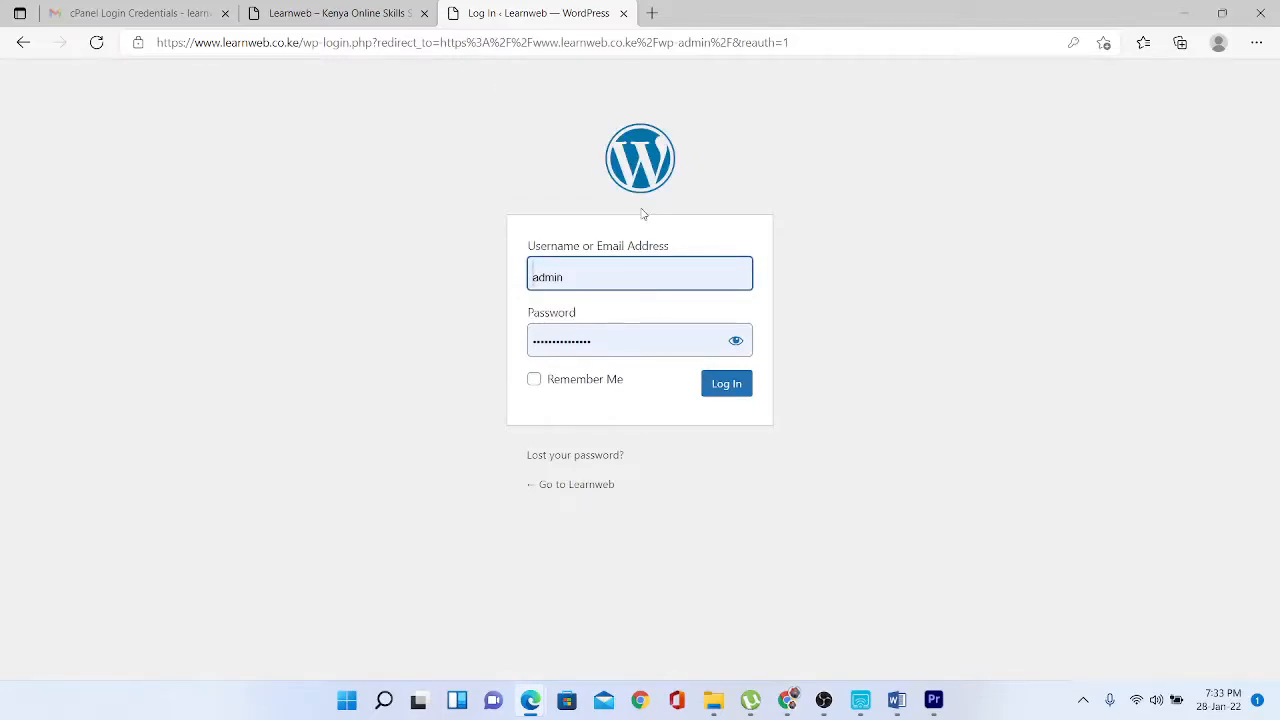
- Log in to the WordPress admin with the prefilled credentials and open the page for adding new plugins
{"action": "left_click", "coordinate": [728, 391]}
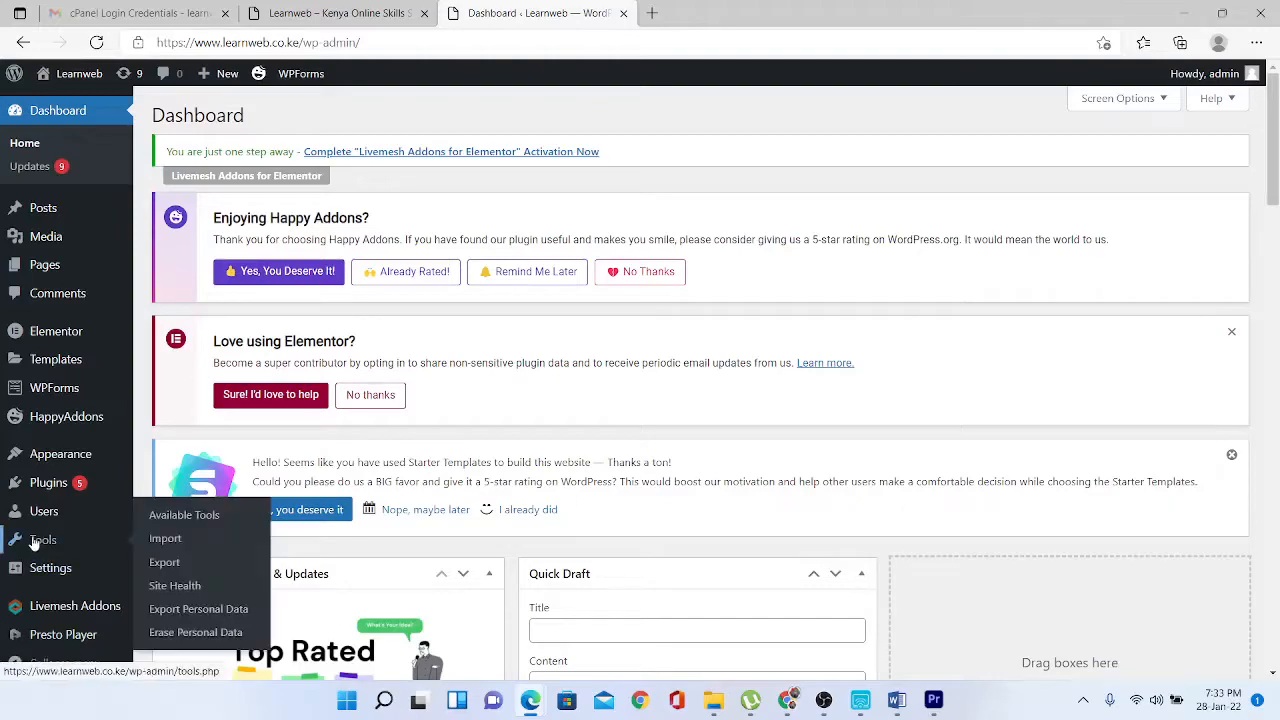
{"action": "mouse_move", "coordinate": [77, 484]}
{"action": "left_click", "coordinate": [171, 510]}
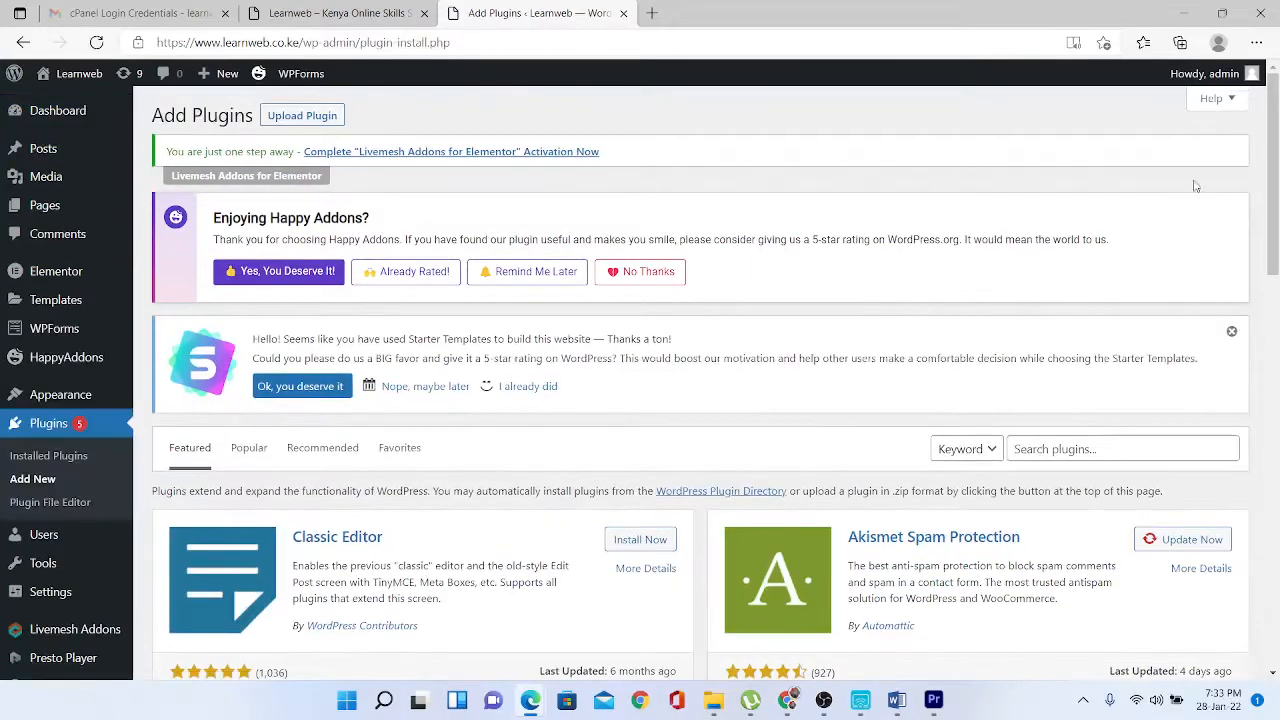
- Search the plugin directory for "google analytics" and examine the results, including the compatibility note of the MonsterInsights plugin
{"action": "scroll", "coordinate": [1276, 162], "scroll_direction": "down", "scroll_amount": 1}
{"action": "scroll", "coordinate": [1276, 162], "scroll_direction": "down", "scroll_amount": 1}
{"action": "left_click", "coordinate": [1082, 322]}
{"action": "type", "text": "google a"}
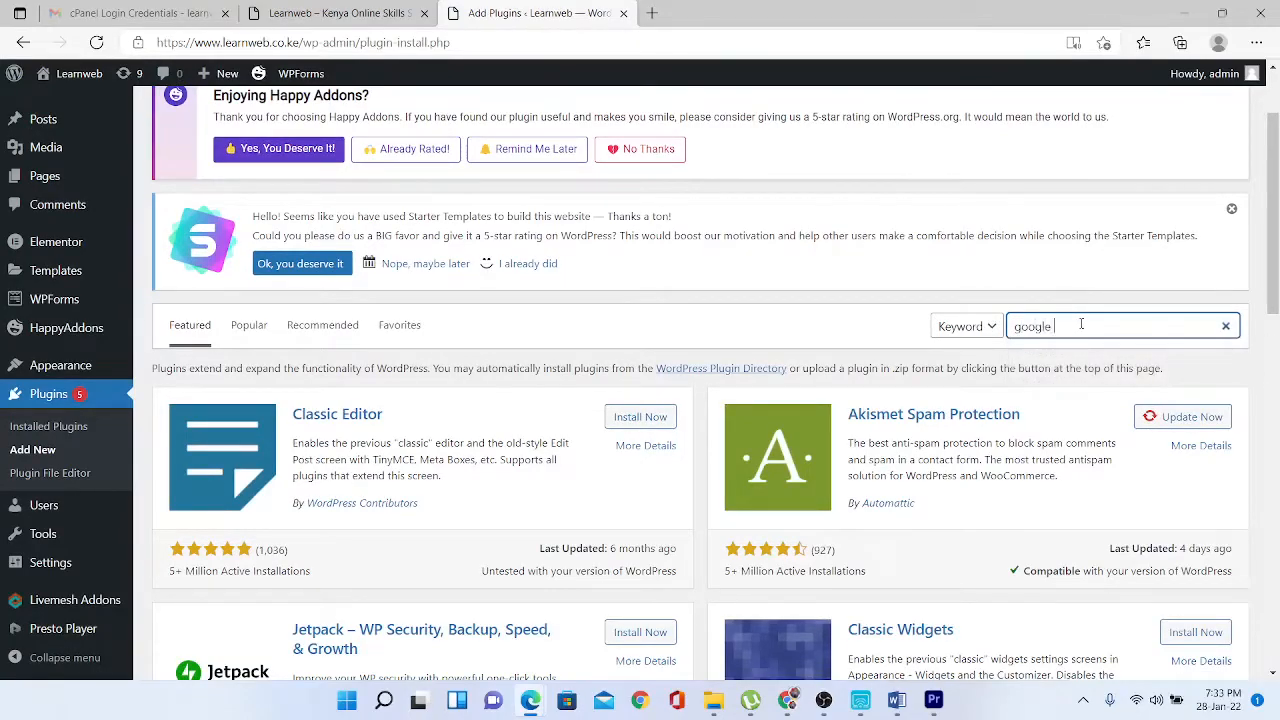
{"action": "type", "text": "nalytics"}
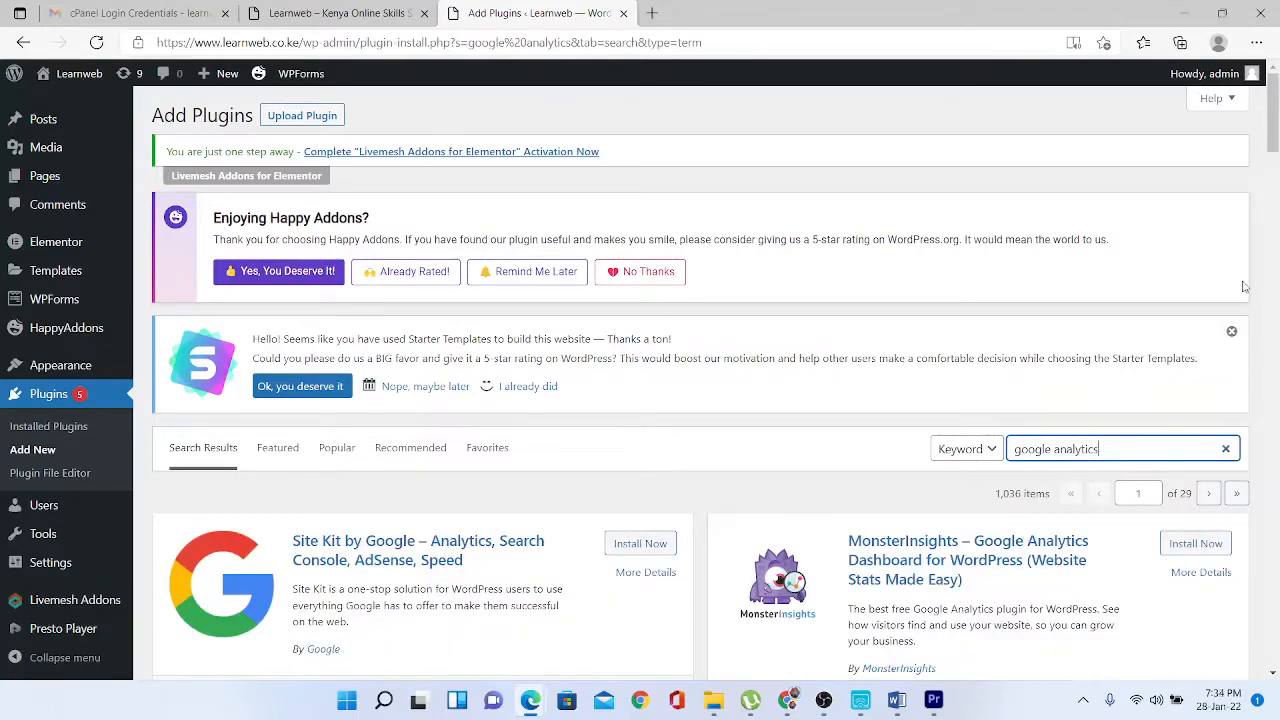
{"action": "left_click_drag", "start_coordinate": [1277, 119], "coordinate": [1276, 144]}
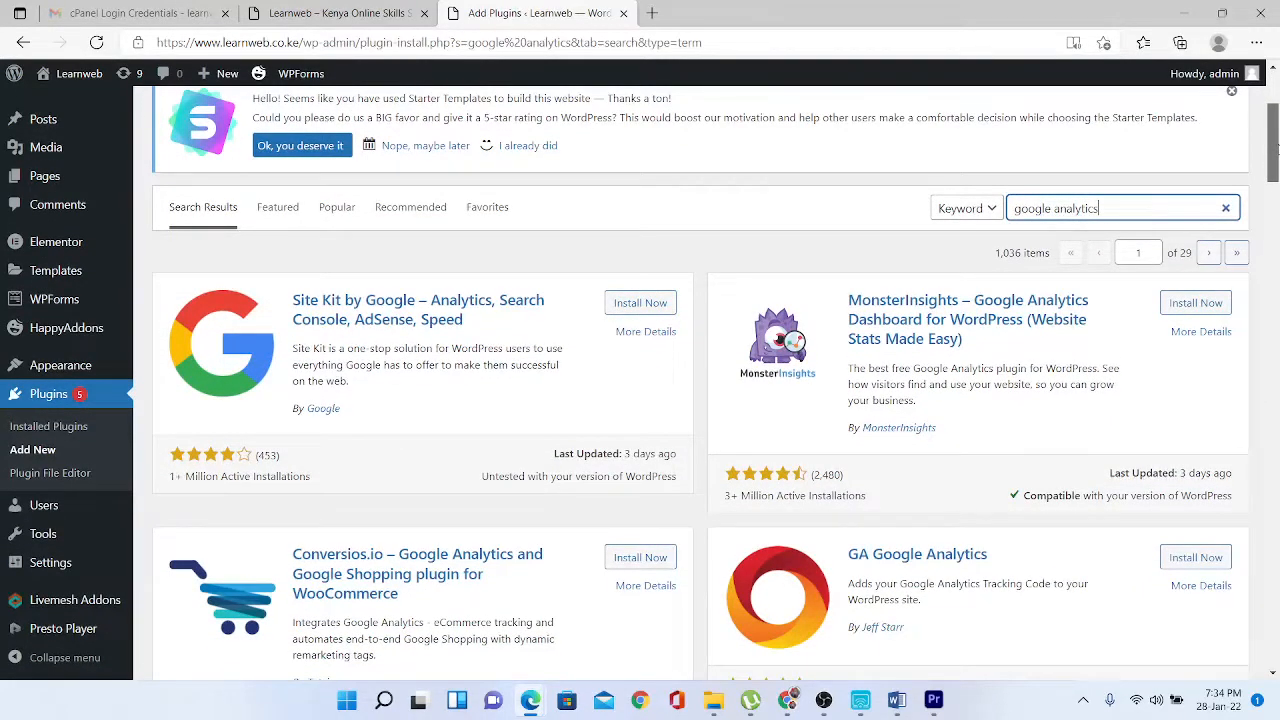
{"action": "left_click_drag", "start_coordinate": [1276, 148], "coordinate": [1276, 150]}
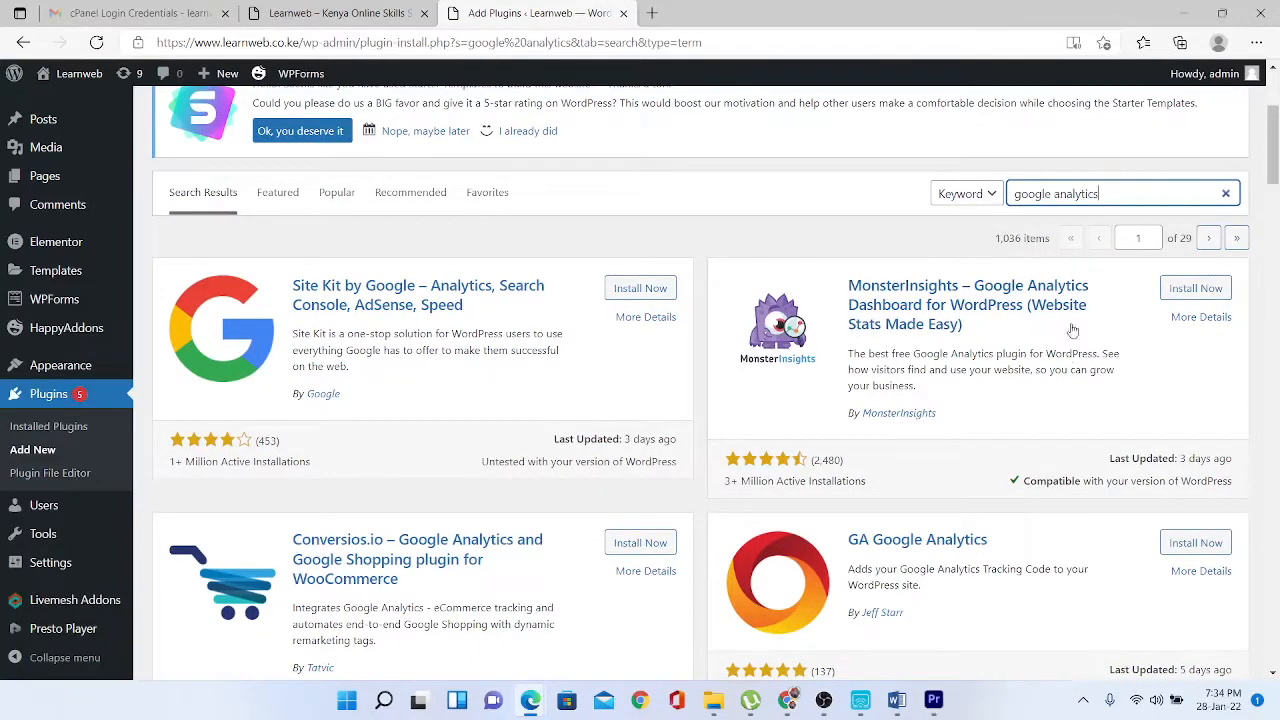
{"action": "left_click_drag", "start_coordinate": [1008, 486], "coordinate": [1086, 481]}
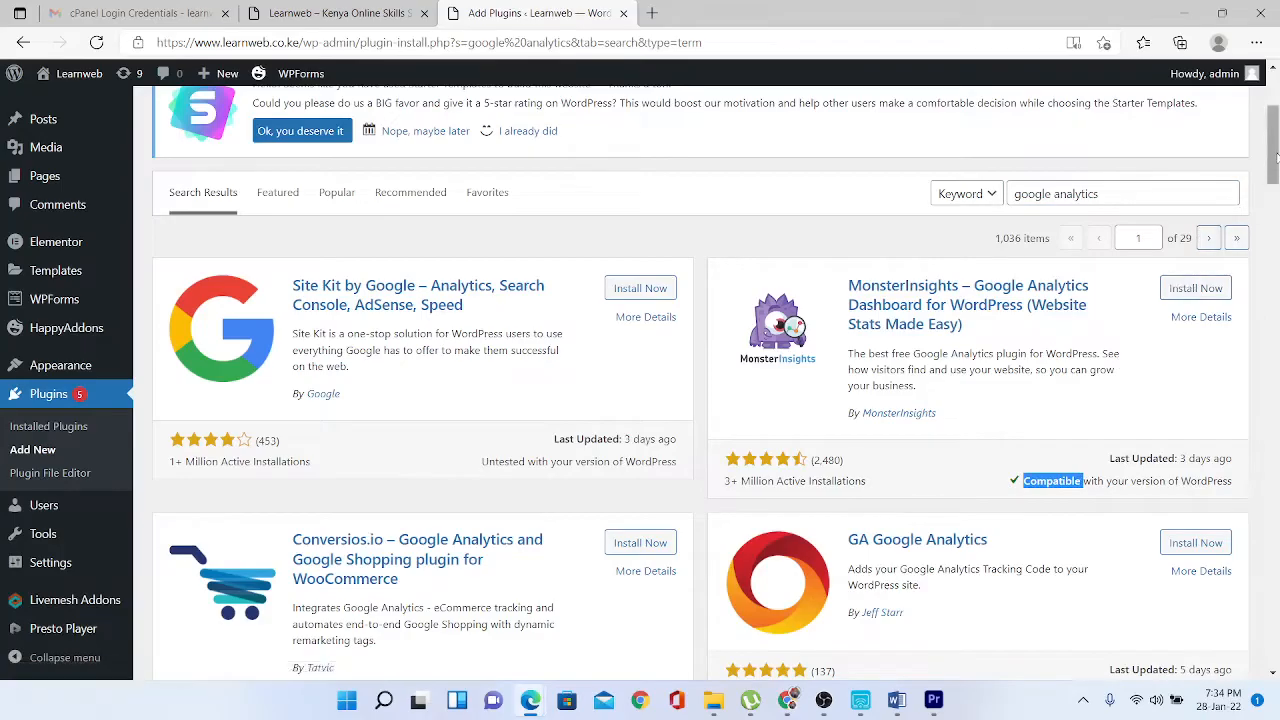
{"action": "mouse_move", "coordinate": [1275, 157]}
{"action": "left_mouse_down"}
{"action": "mouse_move", "coordinate": [1275, 214]}
{"action": "mouse_move", "coordinate": [1276, 159]}
{"action": "left_mouse_up"}
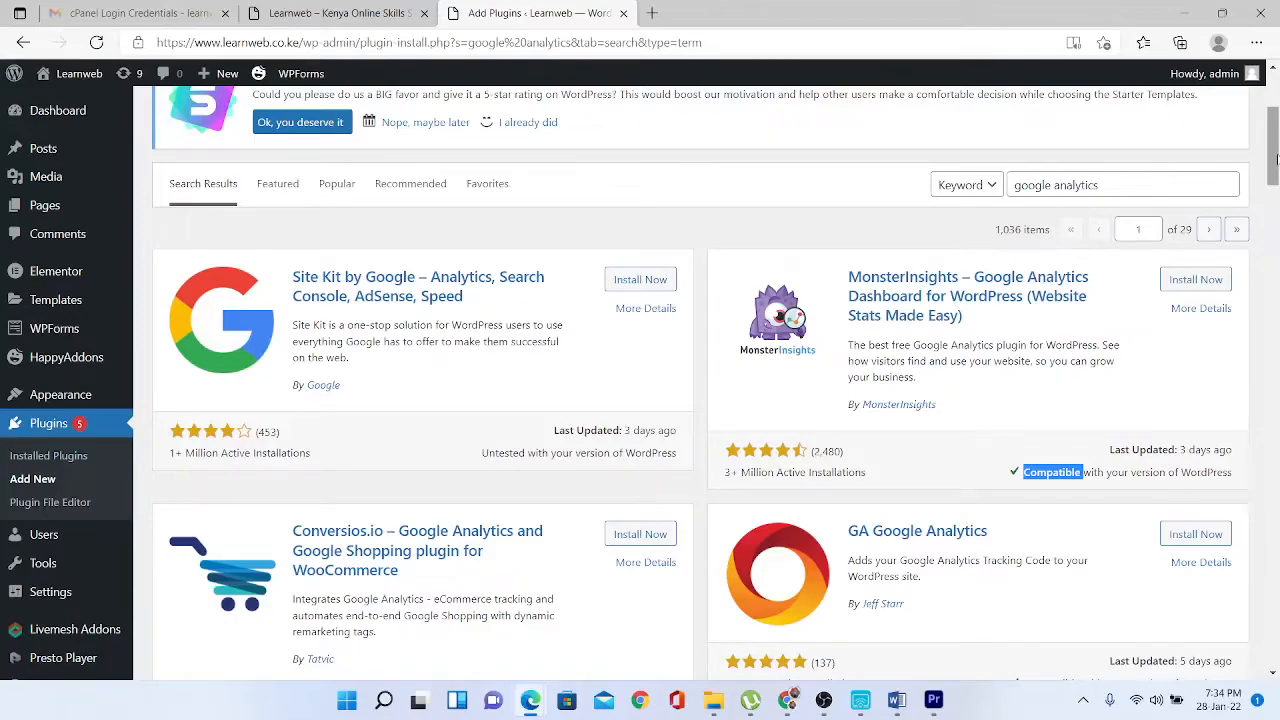
- Search the plugin directory for "live chat" and look through the results, highlighting the Tawk.To Live Chat plugin name
{"action": "triple_click", "coordinate": [1100, 185]}
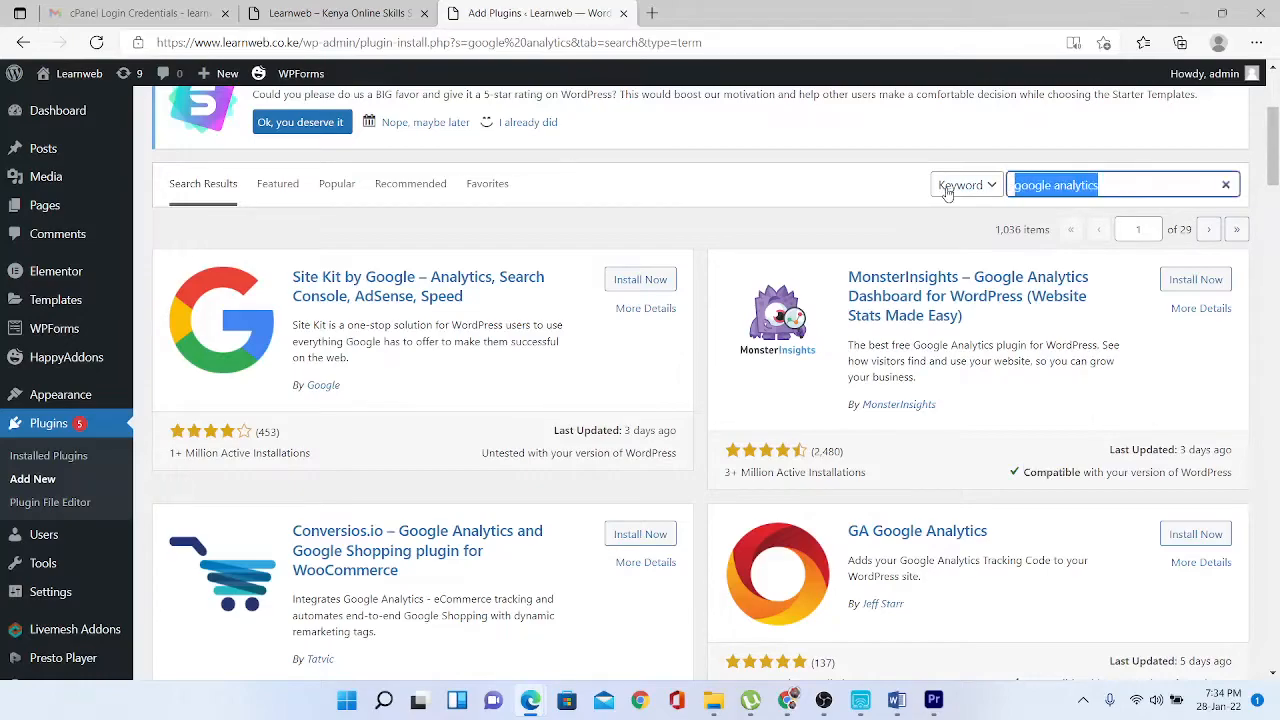
{"action": "type", "text": "live"}
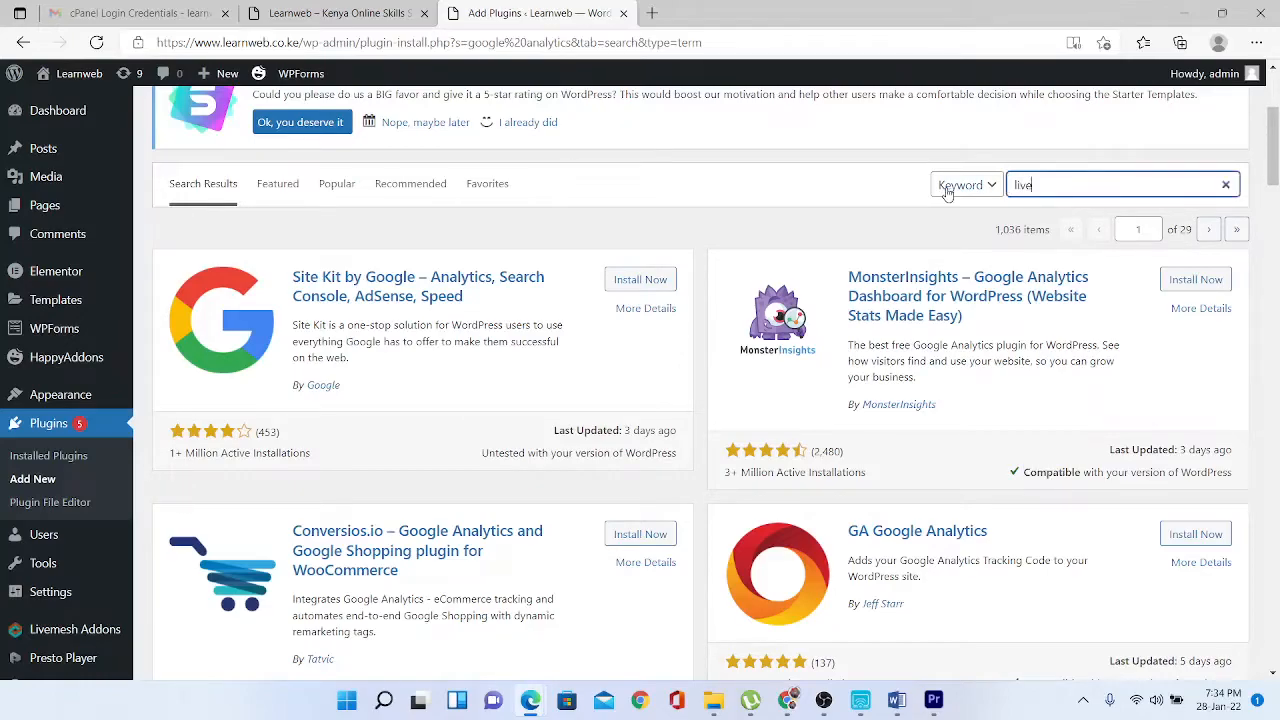
{"action": "type", "text": " chat"}
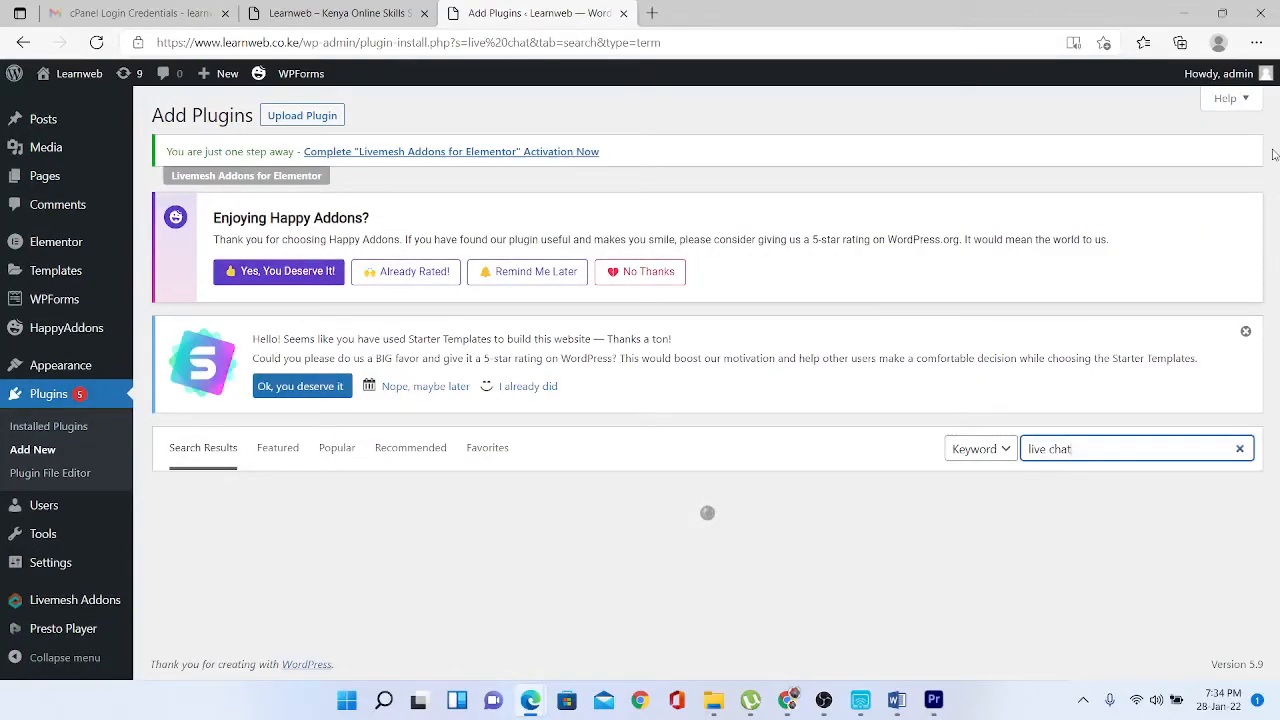
{"action": "left_click_drag", "start_coordinate": [1276, 123], "coordinate": [1278, 173]}
{"action": "left_click_drag", "start_coordinate": [1018, 385], "coordinate": [848, 378]}
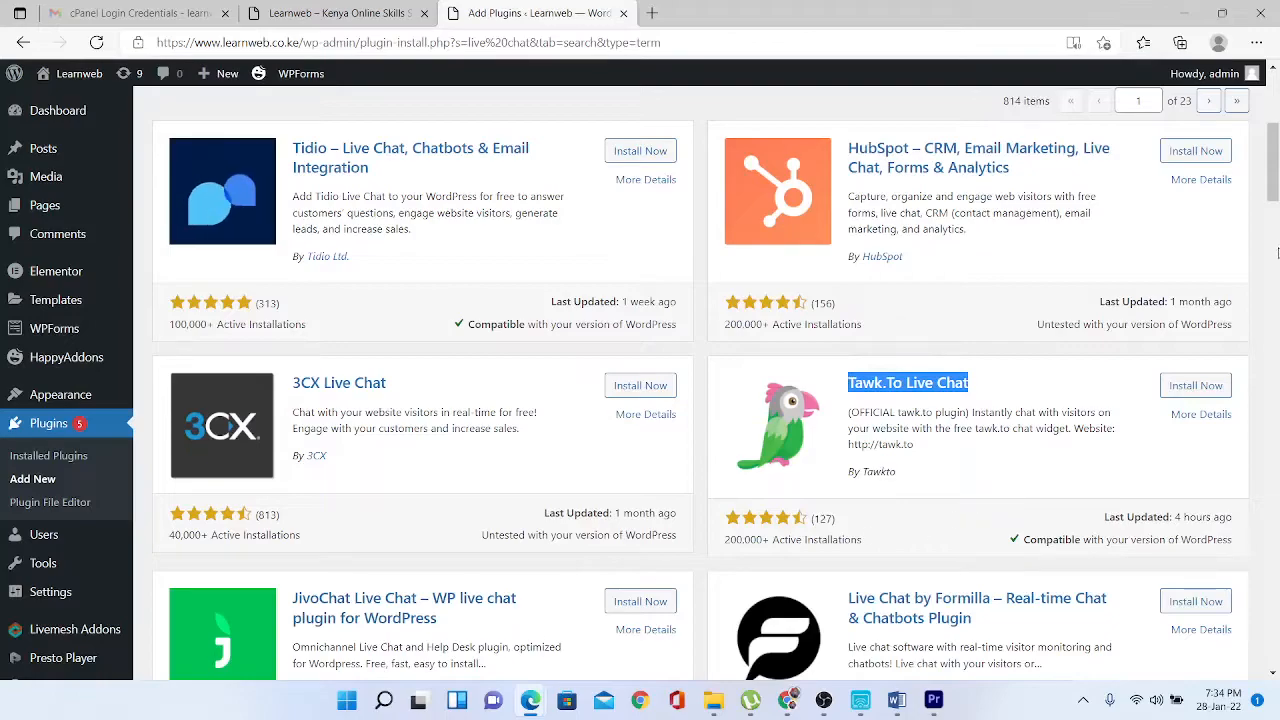
{"action": "left_click_drag", "start_coordinate": [1273, 186], "coordinate": [1273, 208]}
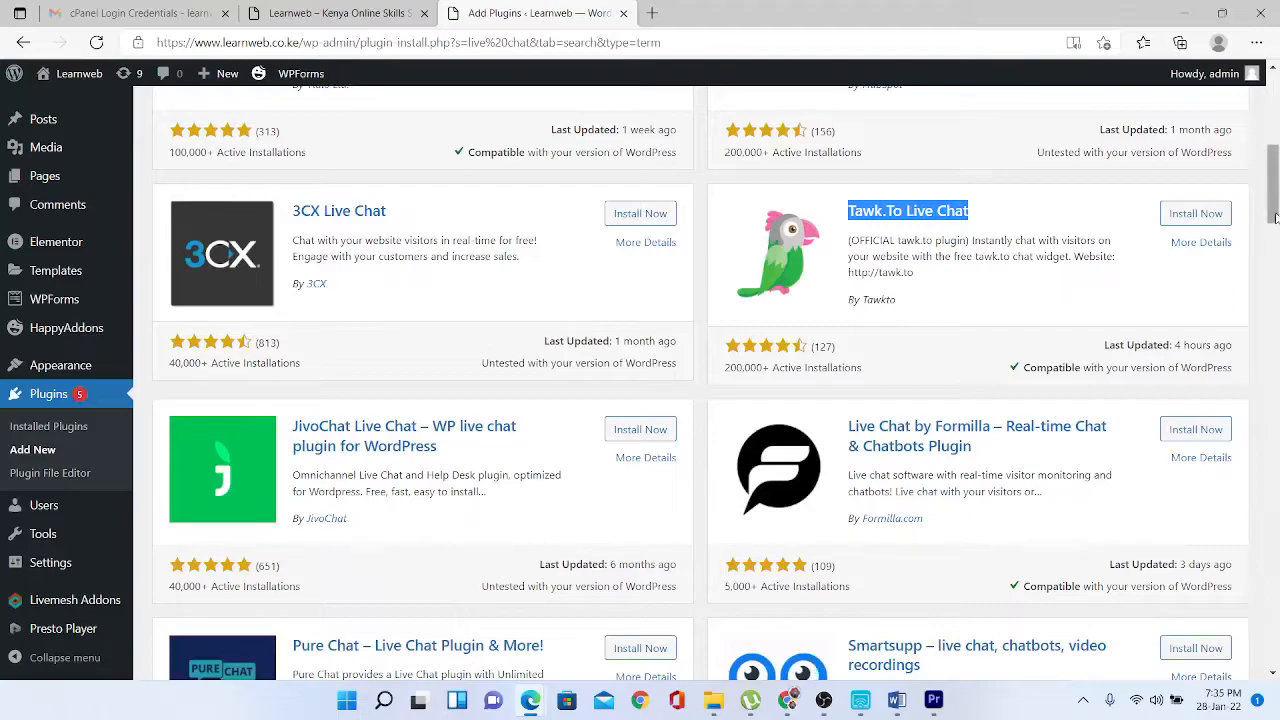
- Search the plugin directory for "mailchimp" and look through the matching plugins
{"action": "scroll", "coordinate": [1275, 207], "scroll_direction": "up", "scroll_amount": 5}
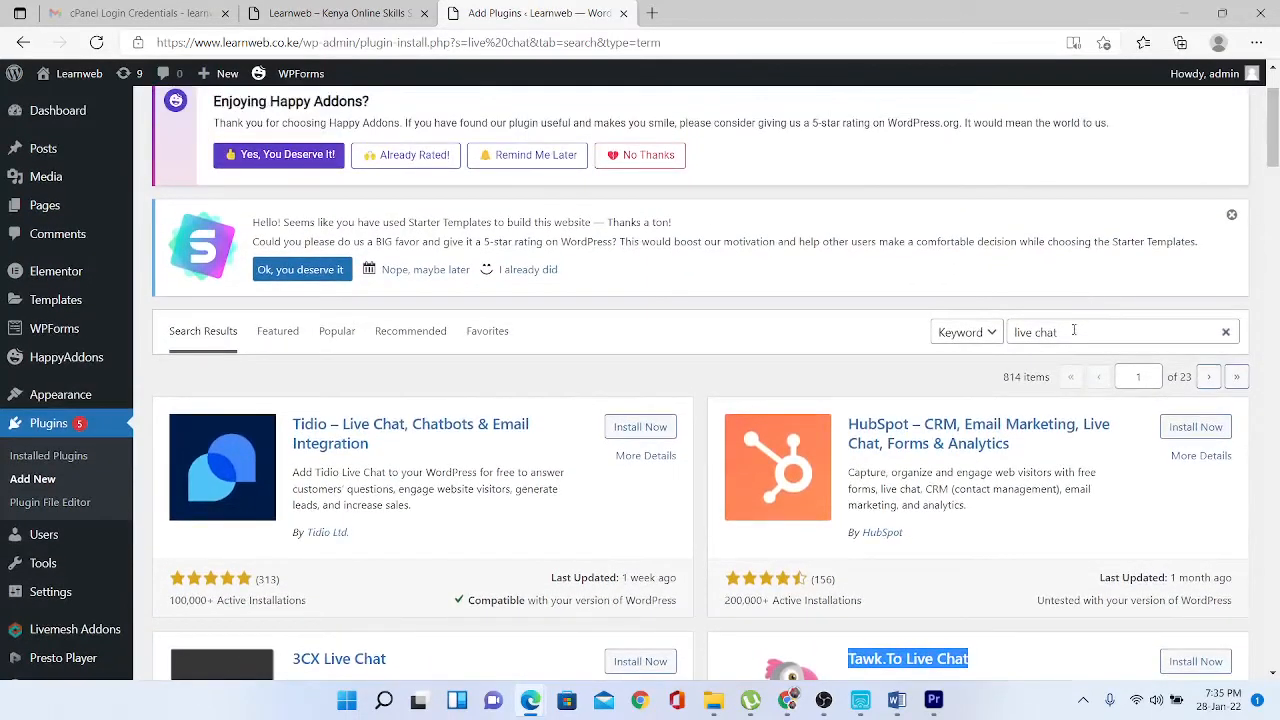
{"action": "left_click_drag", "start_coordinate": [1077, 330], "coordinate": [937, 345]}
{"action": "type", "text": "mailc"}
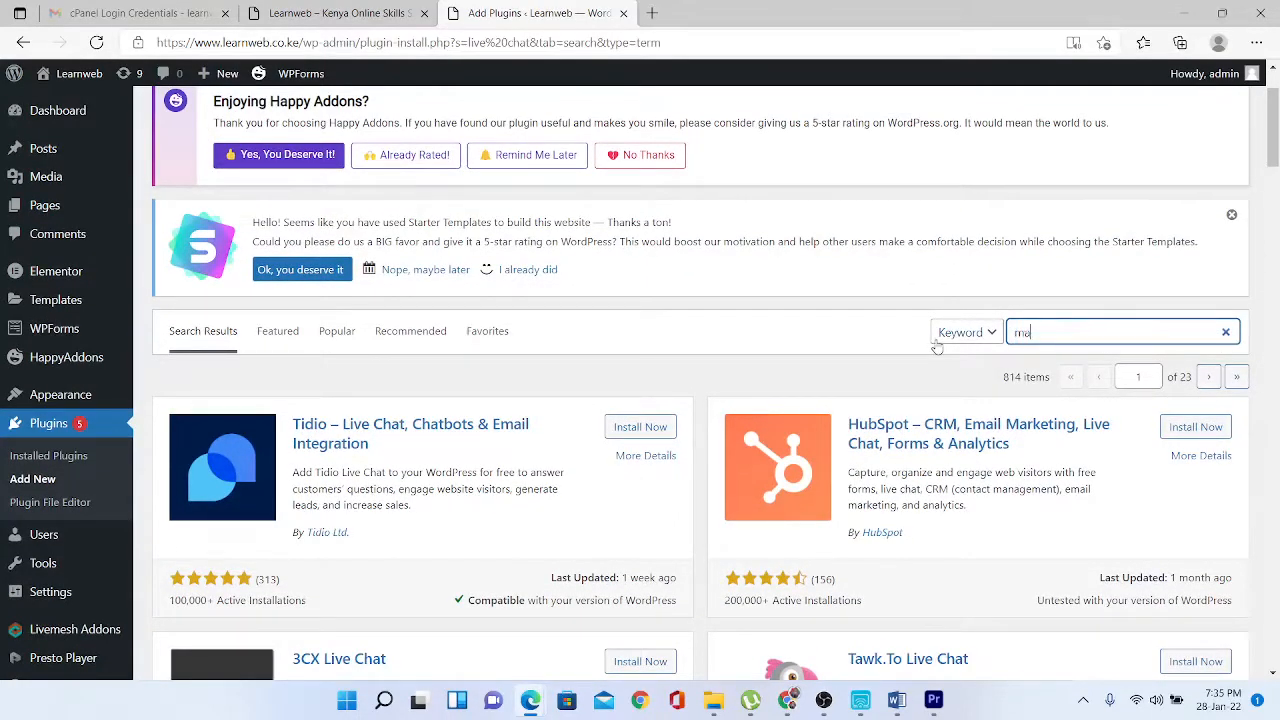
{"action": "type", "text": "himp"}
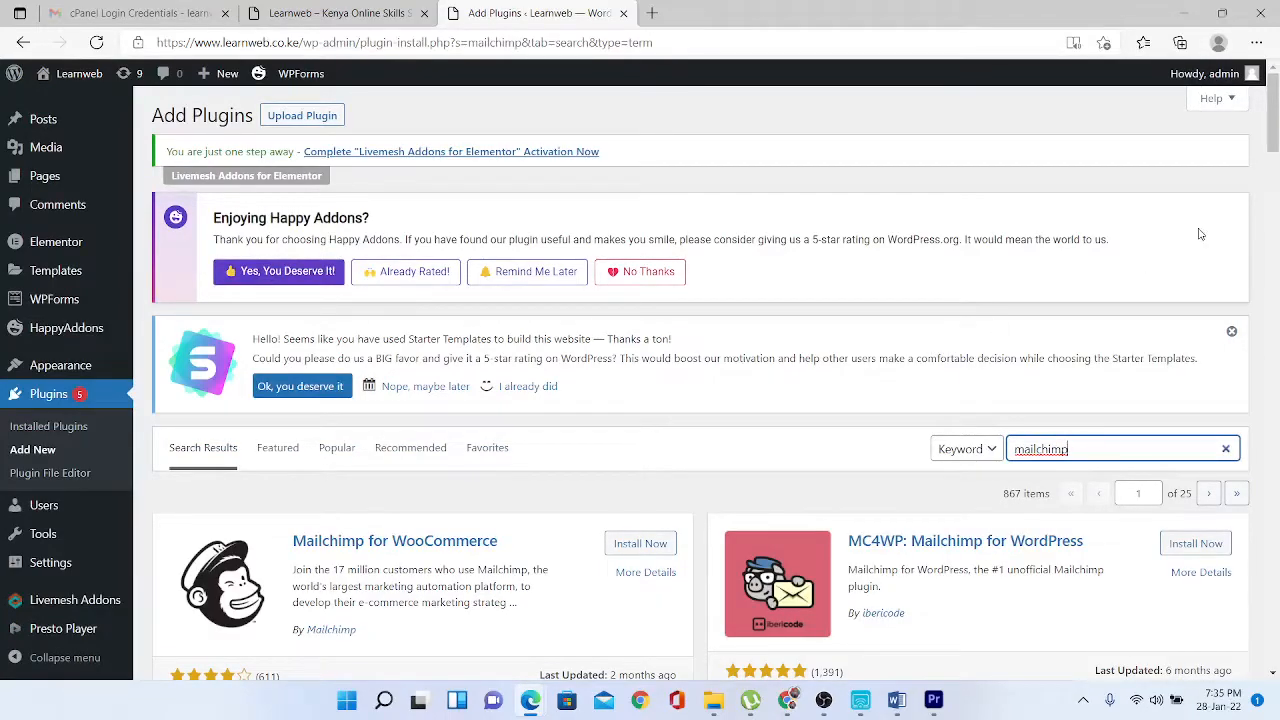
{"action": "left_click_drag", "start_coordinate": [1275, 130], "coordinate": [1276, 153]}
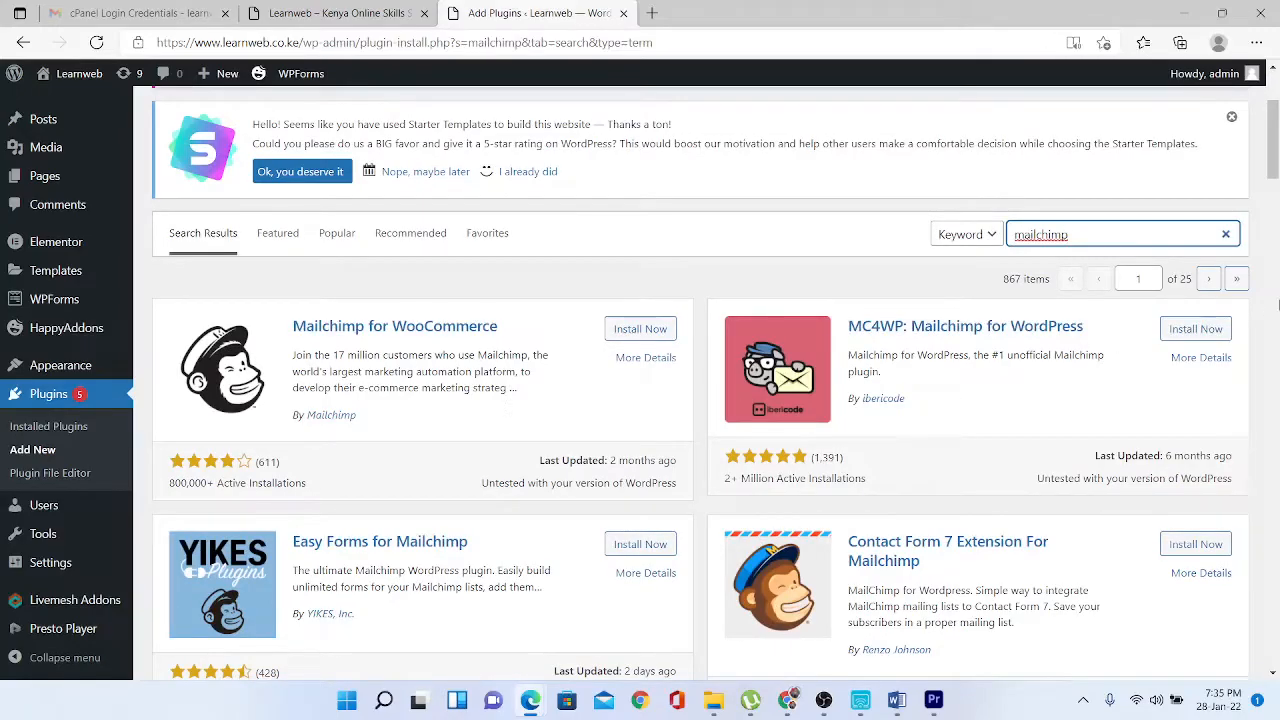
{"action": "left_click_drag", "start_coordinate": [1274, 162], "coordinate": [1274, 90]}
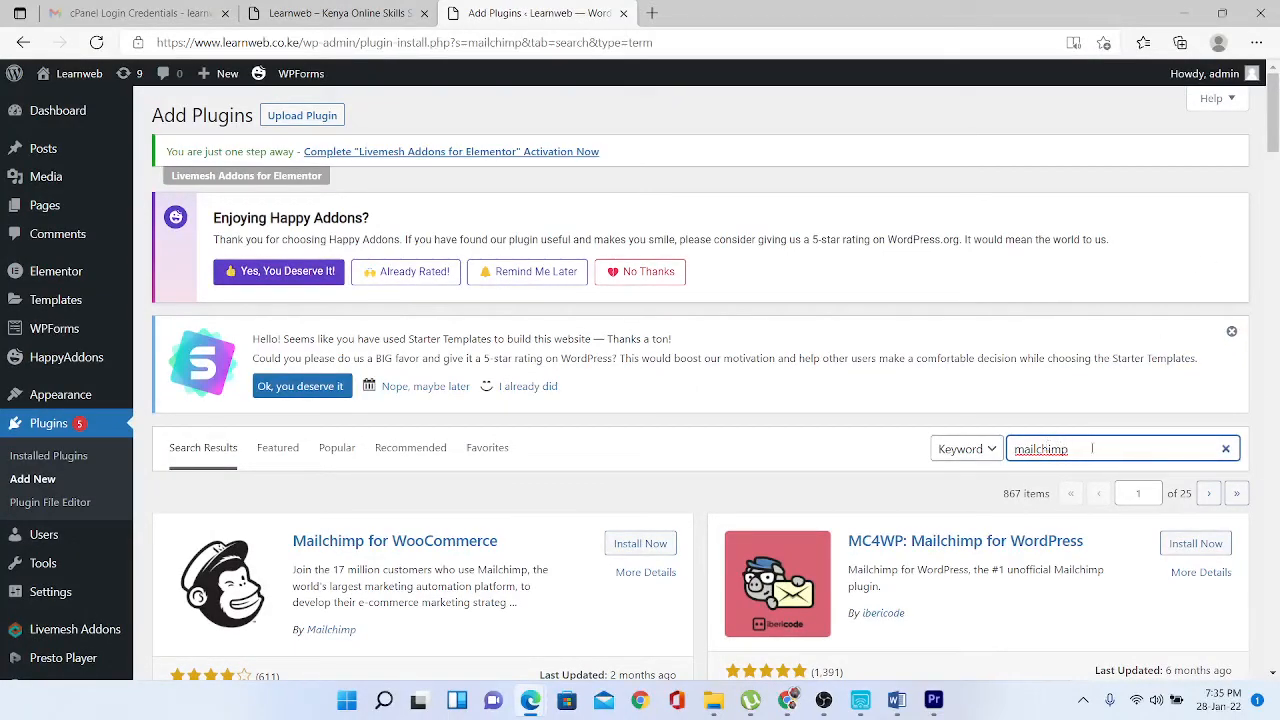
- Try the plugin search with the term split into "mail chimp", and restore it to a single word
{"action": "left_click", "coordinate": [1041, 449]}
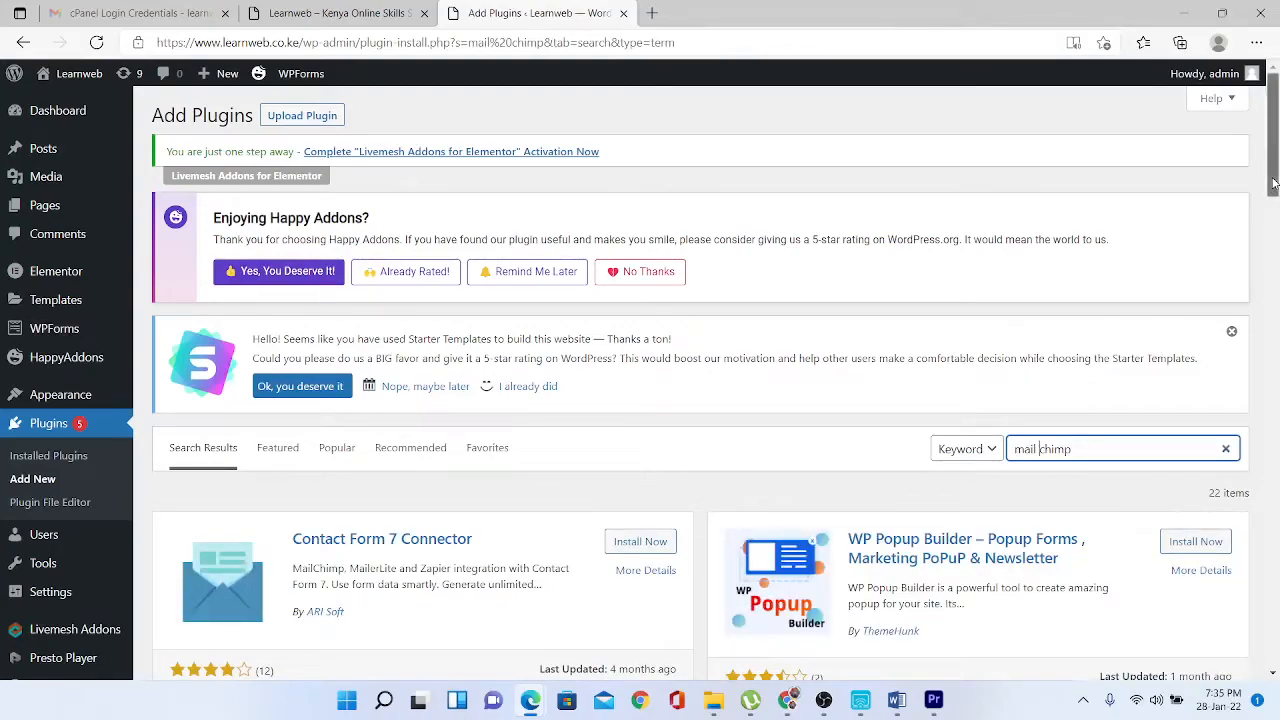
{"action": "left_click_drag", "start_coordinate": [1273, 185], "coordinate": [1263, 229]}
{"action": "key", "text": "BackSpace"}
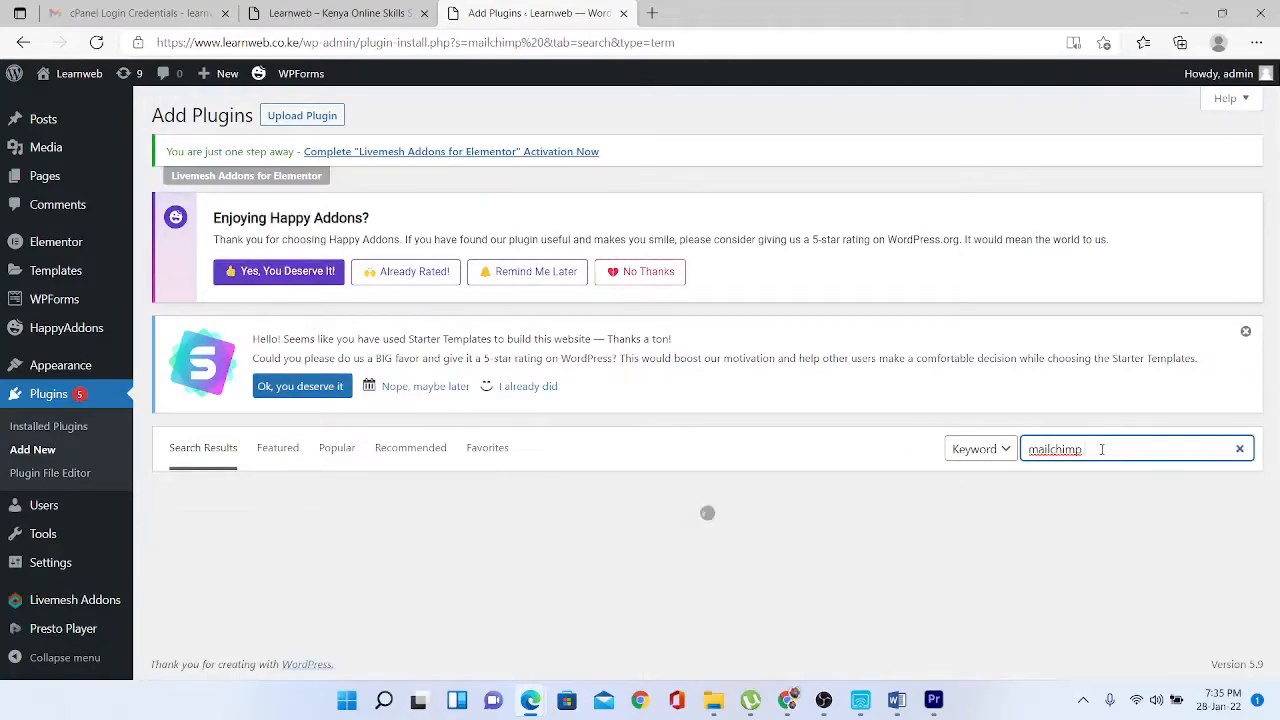
- Extend the plugin search to "mailchimp subscriber" and look through the email subscription plugins
{"action": "type", "text": "subsc"}
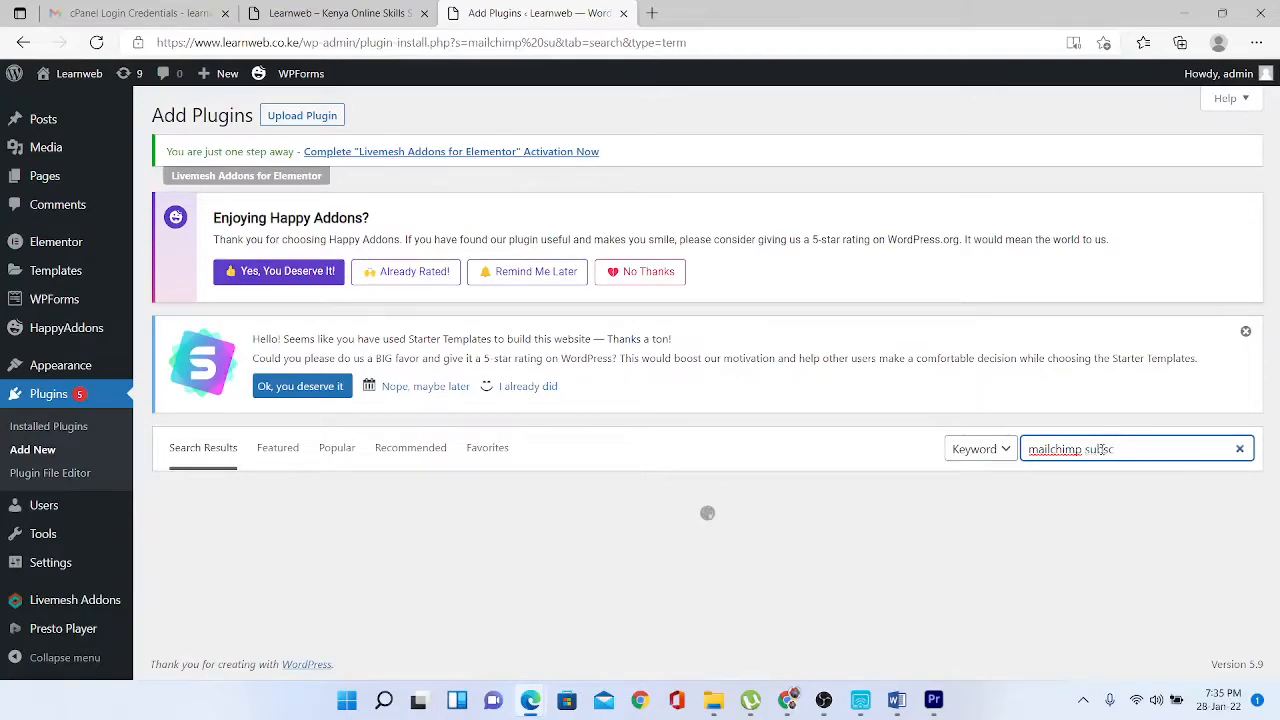
{"action": "type", "text": "riber"}
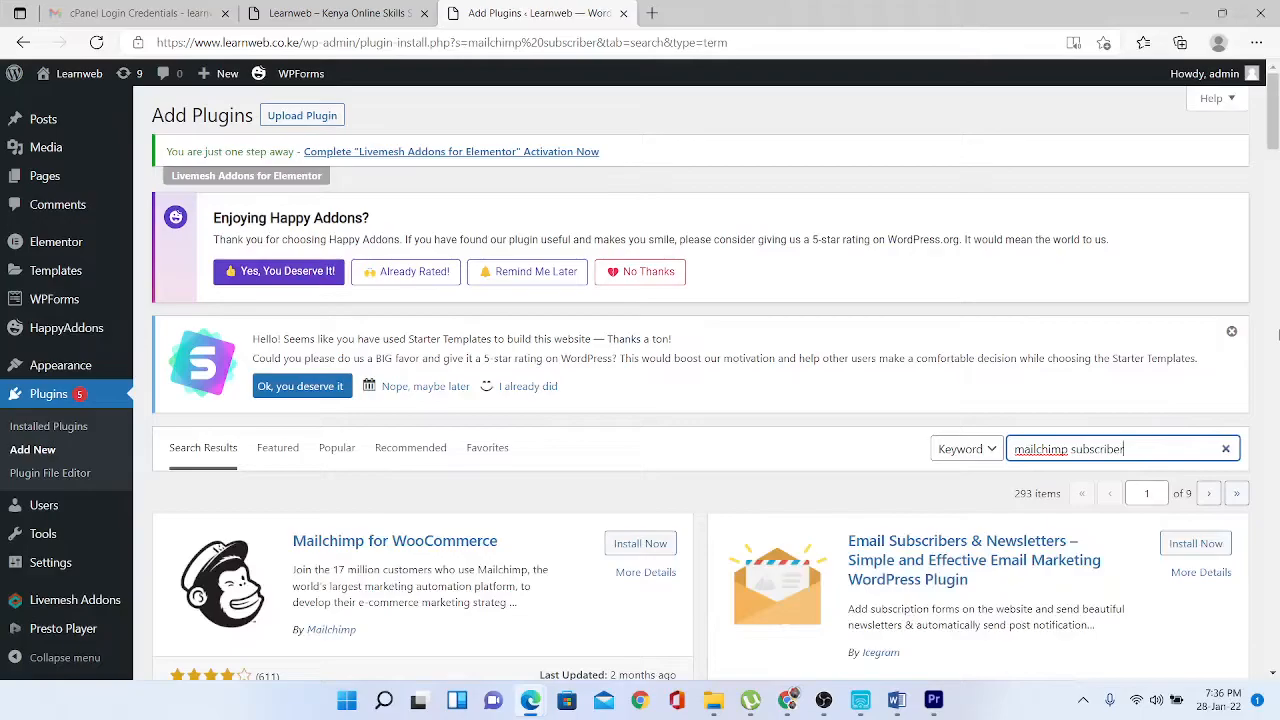
{"action": "scroll", "coordinate": [1275, 265], "scroll_direction": "down", "scroll_amount": 2}
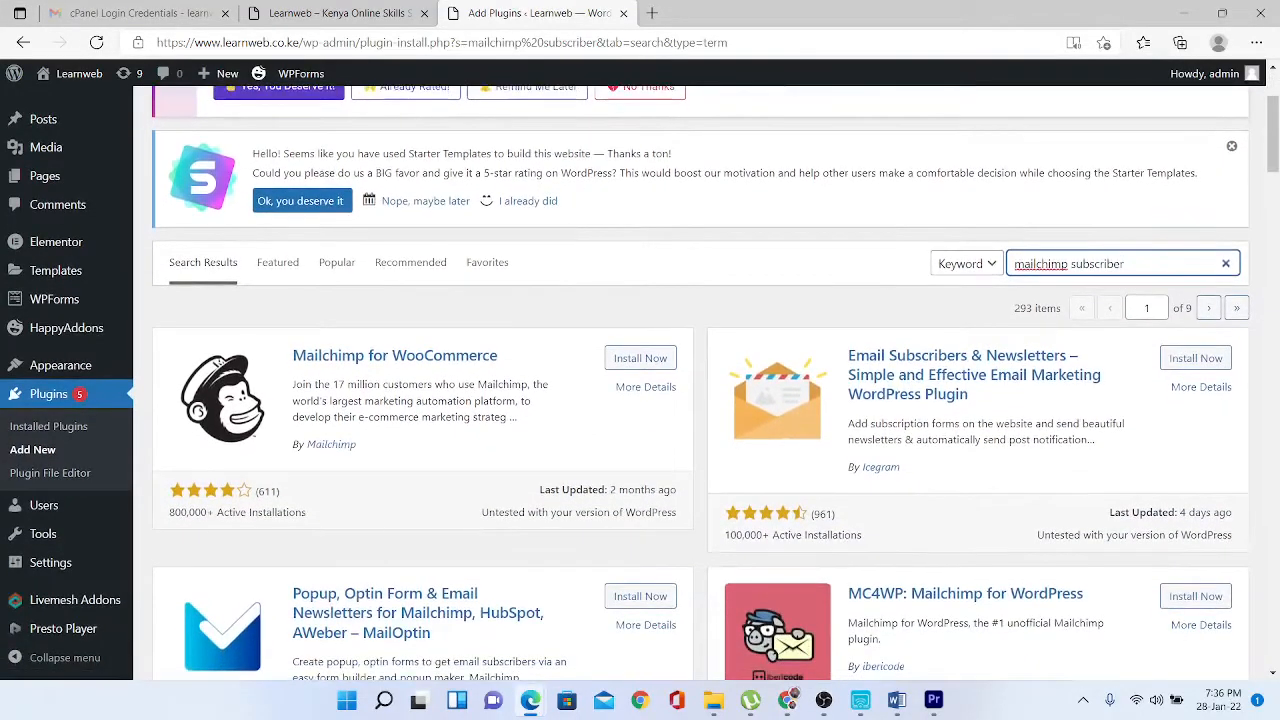
{"action": "scroll", "coordinate": [716, 382], "scroll_direction": "down", "scroll_amount": 1}
{"action": "scroll", "coordinate": [640, 383], "scroll_direction": "up", "scroll_amount": 1}
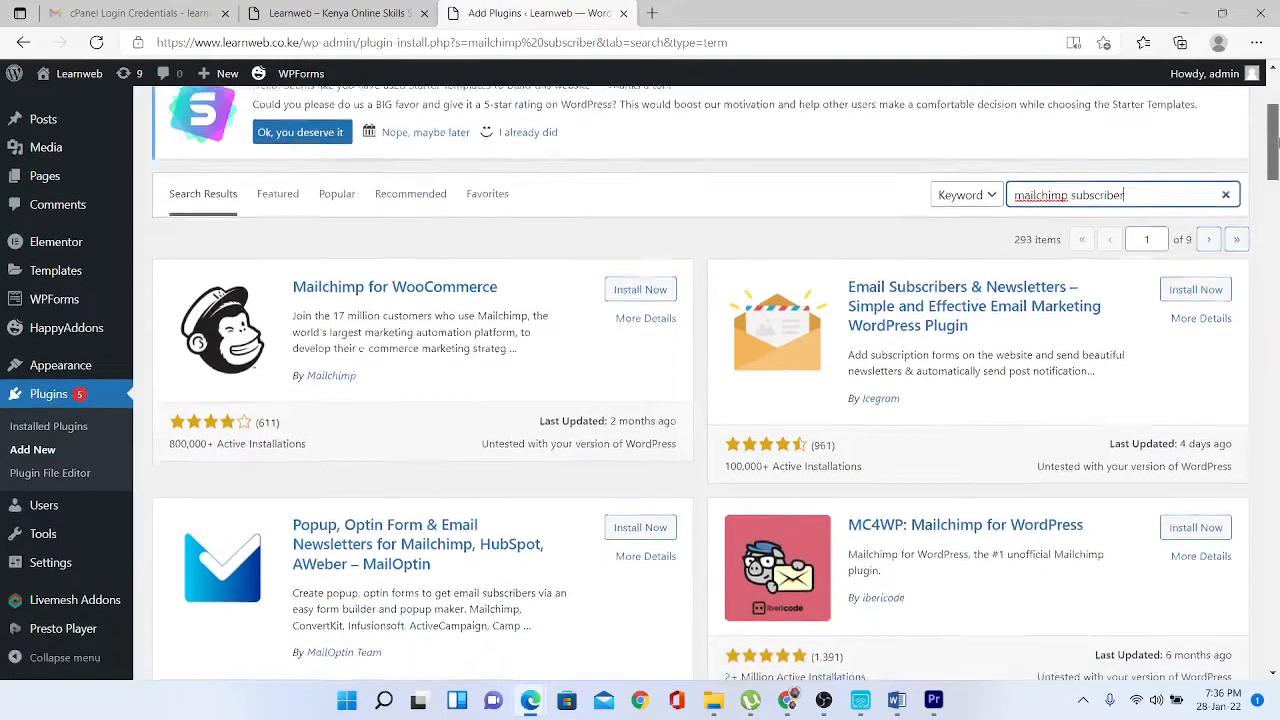
{"action": "scroll", "coordinate": [1273, 140], "scroll_direction": "down", "scroll_amount": 2}
{"action": "mouse_move", "coordinate": [1278, 147]}
{"action": "left_mouse_down"}
{"action": "mouse_move", "coordinate": [1277, 236]}
{"action": "mouse_move", "coordinate": [1271, 126]}
{"action": "left_mouse_up"}
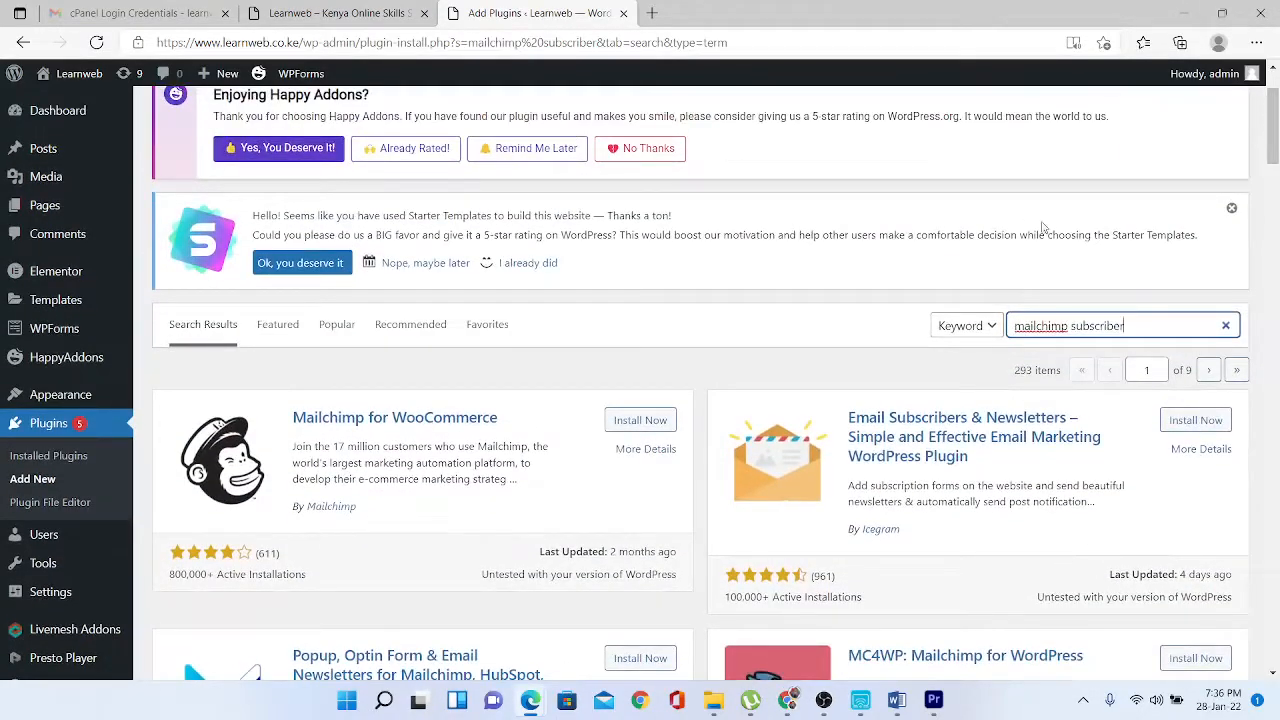
- Search the plugin directory for "woocommerce" and highlight the name of the WooCommerce plugin by Automattic
{"action": "key", "text": "ctrl+a"}
{"action": "type", "text": "w"}
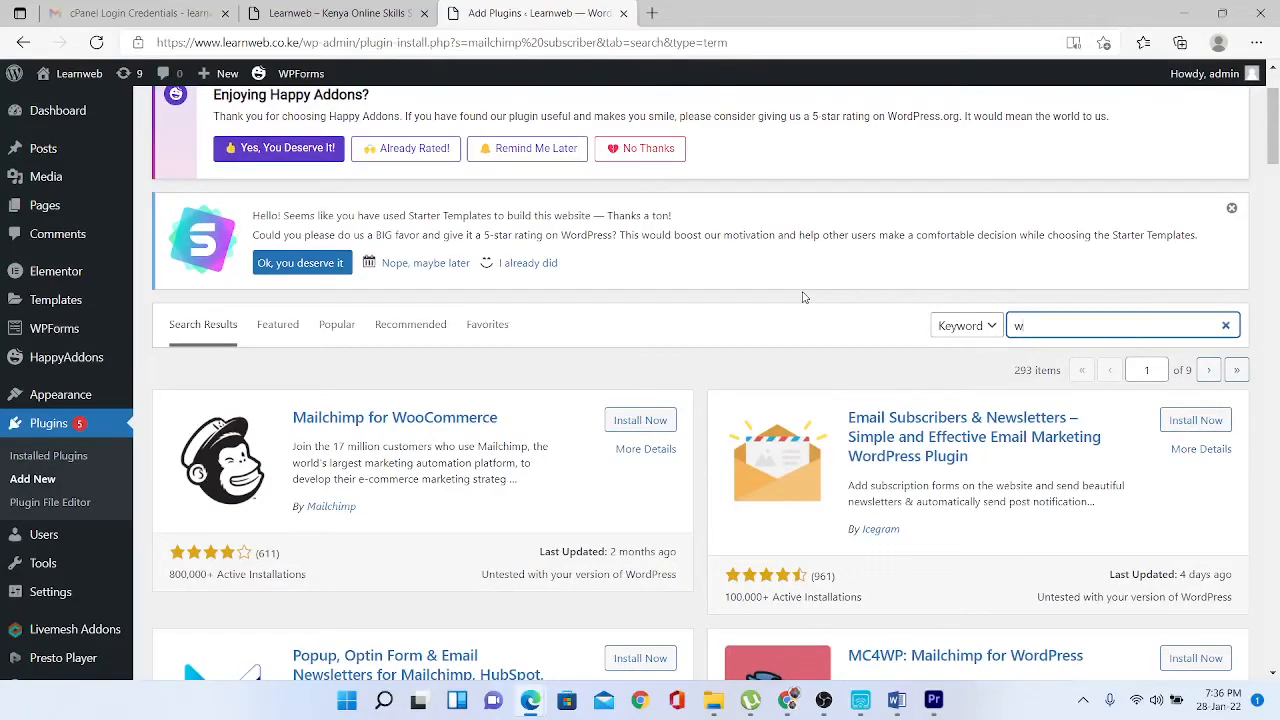
{"action": "type", "text": "oocommerce"}
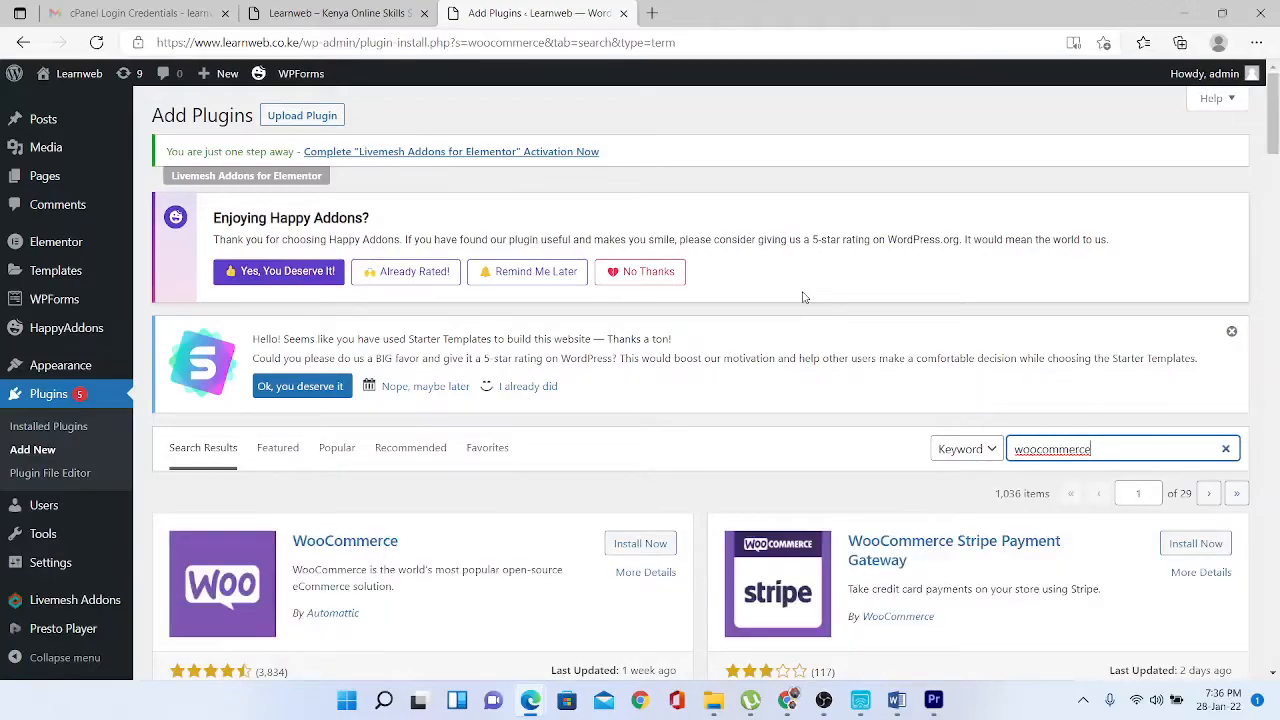
{"action": "scroll", "coordinate": [803, 297], "scroll_direction": "down", "scroll_amount": 3}
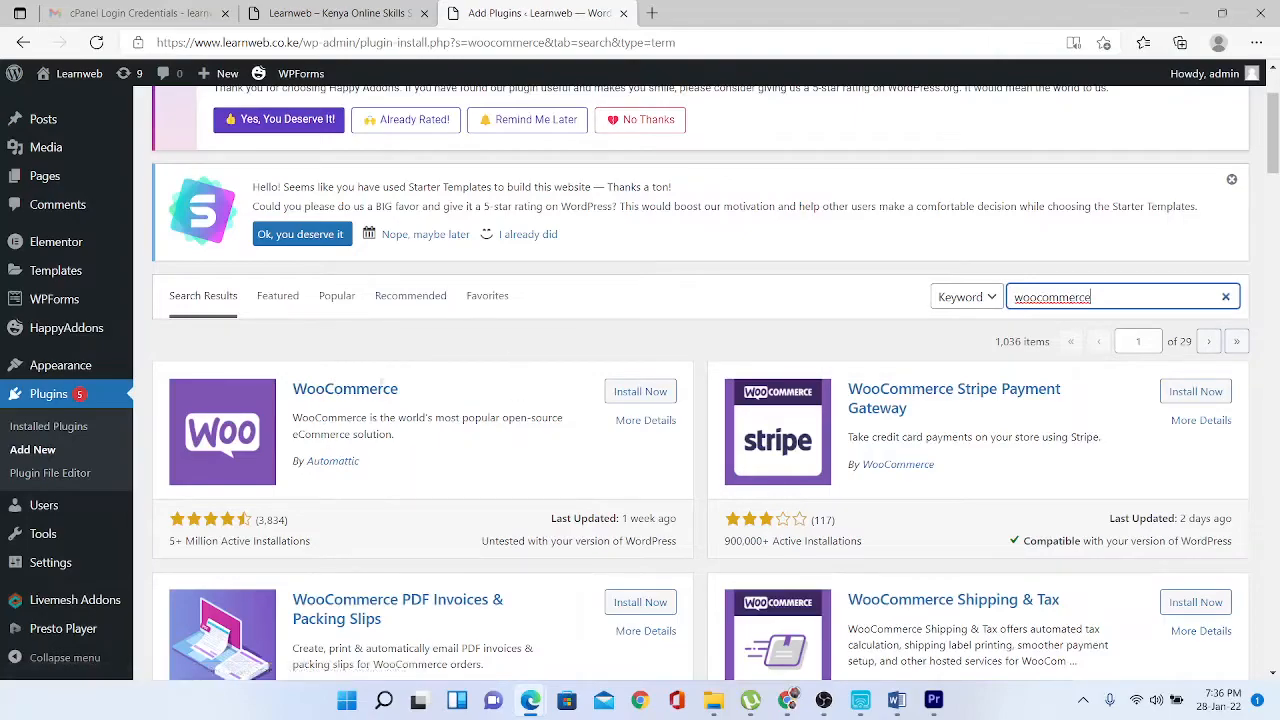
{"action": "left_click_drag", "start_coordinate": [447, 406], "coordinate": [292, 389]}
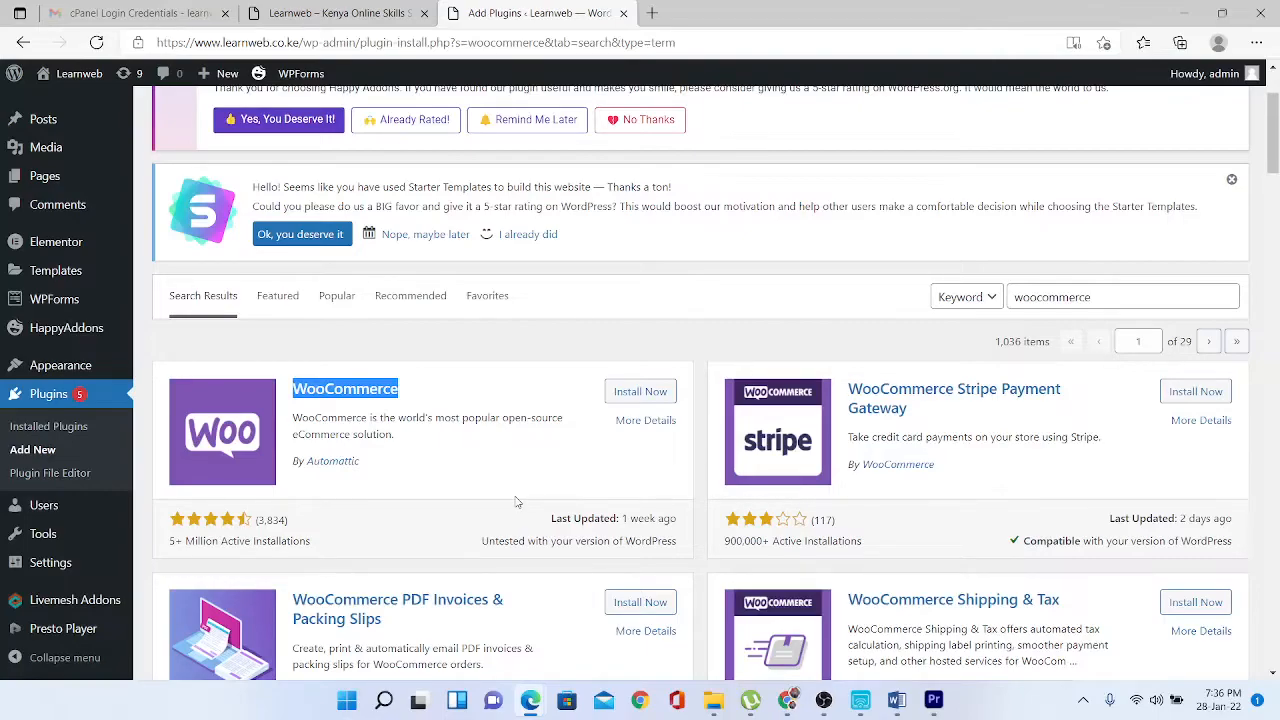
- Search the plugin directory for "whatsapp" and look through the results, highlighting the Social Chat plugin name
{"action": "double_click", "coordinate": [1107, 302]}
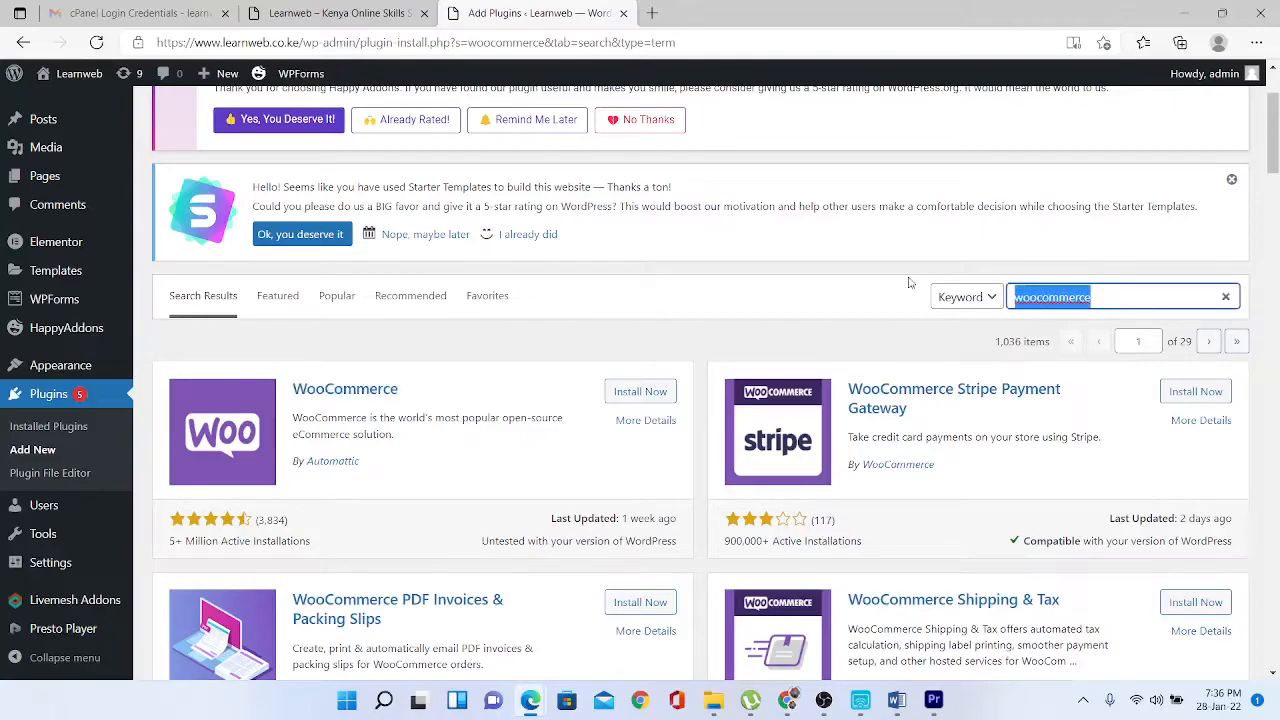
{"action": "type", "text": "wha"}
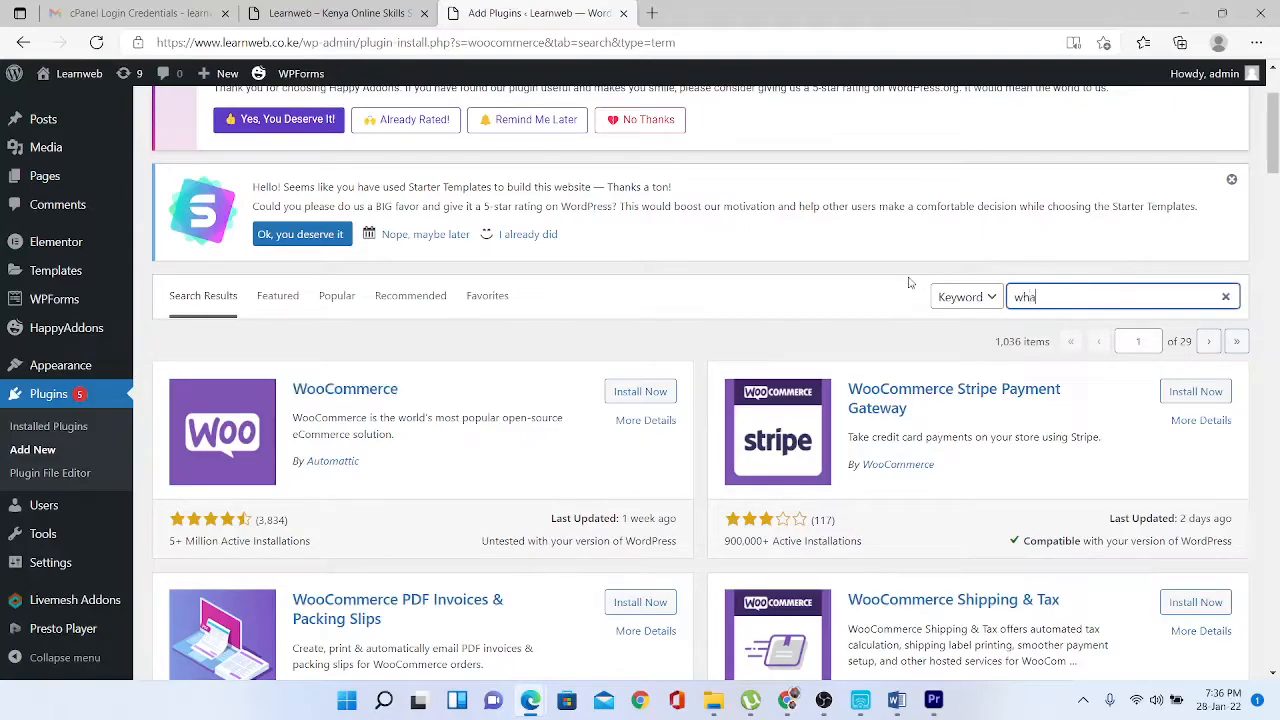
{"action": "type", "text": "tsapp"}
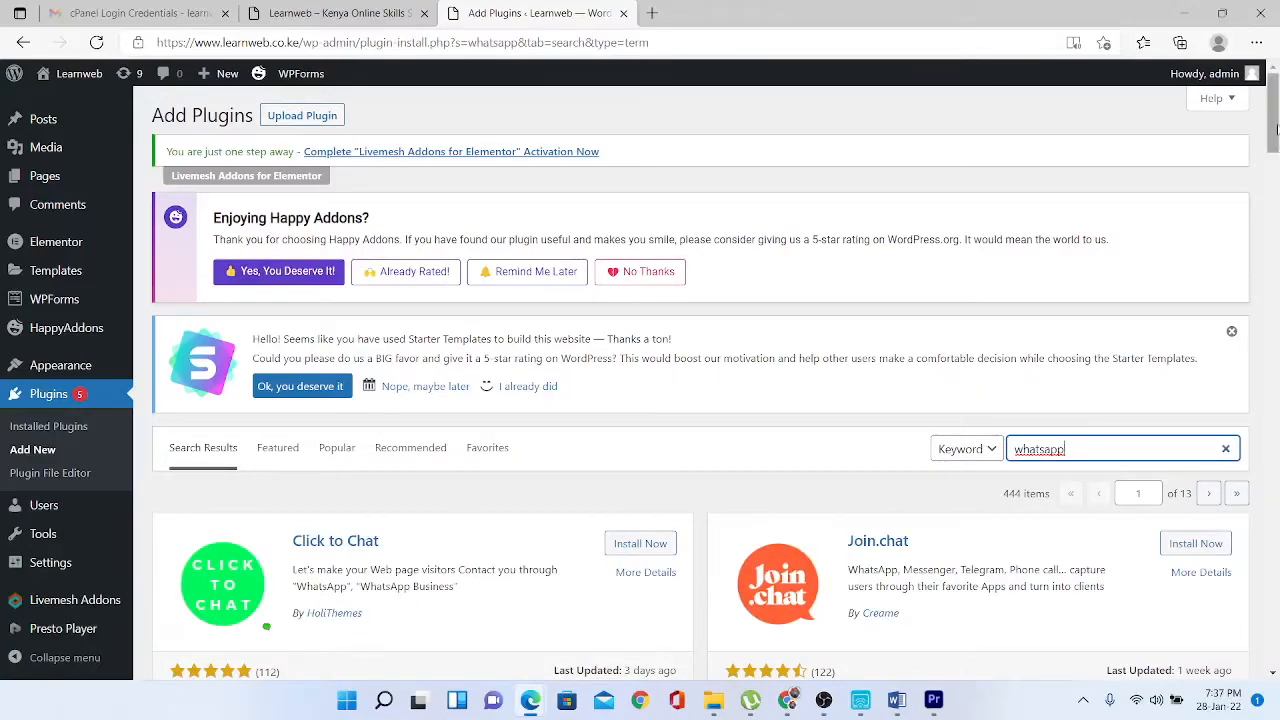
{"action": "scroll", "coordinate": [1277, 147], "scroll_direction": "down", "scroll_amount": 1}
{"action": "left_click_drag", "start_coordinate": [1277, 147], "coordinate": [1277, 169]}
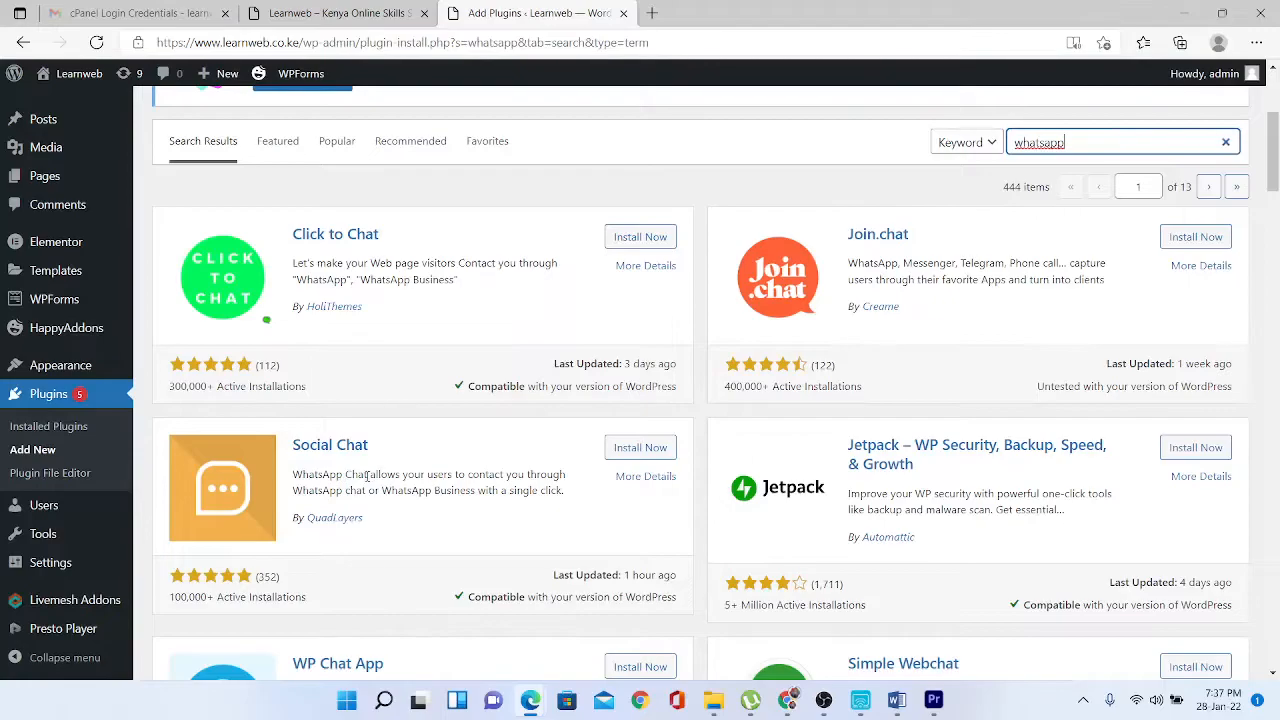
{"action": "left_click_drag", "start_coordinate": [398, 448], "coordinate": [291, 446]}
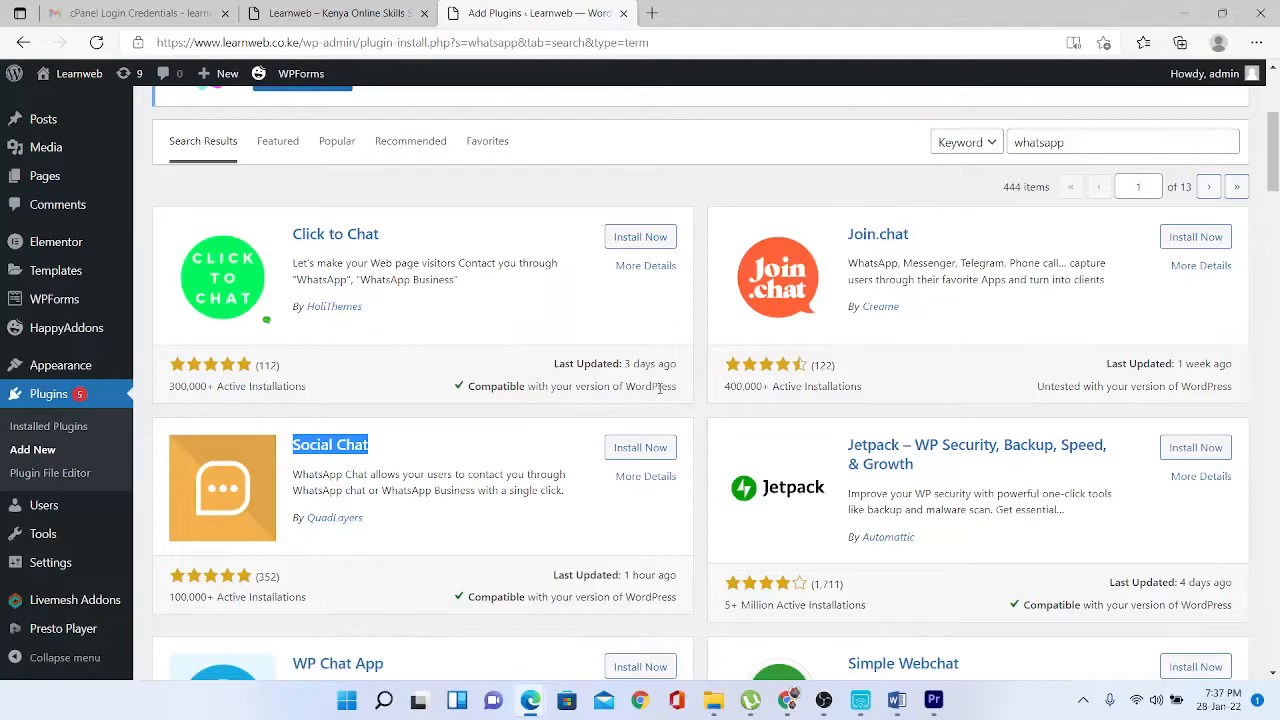
- Search the plugin directory for "membership pro" and highlight the Paid Memberships Pro entry in the results
{"action": "left_click", "coordinate": [1087, 143]}
{"action": "left_click_drag", "start_coordinate": [1087, 143], "coordinate": [980, 142]}
{"action": "type", "text": "members"}
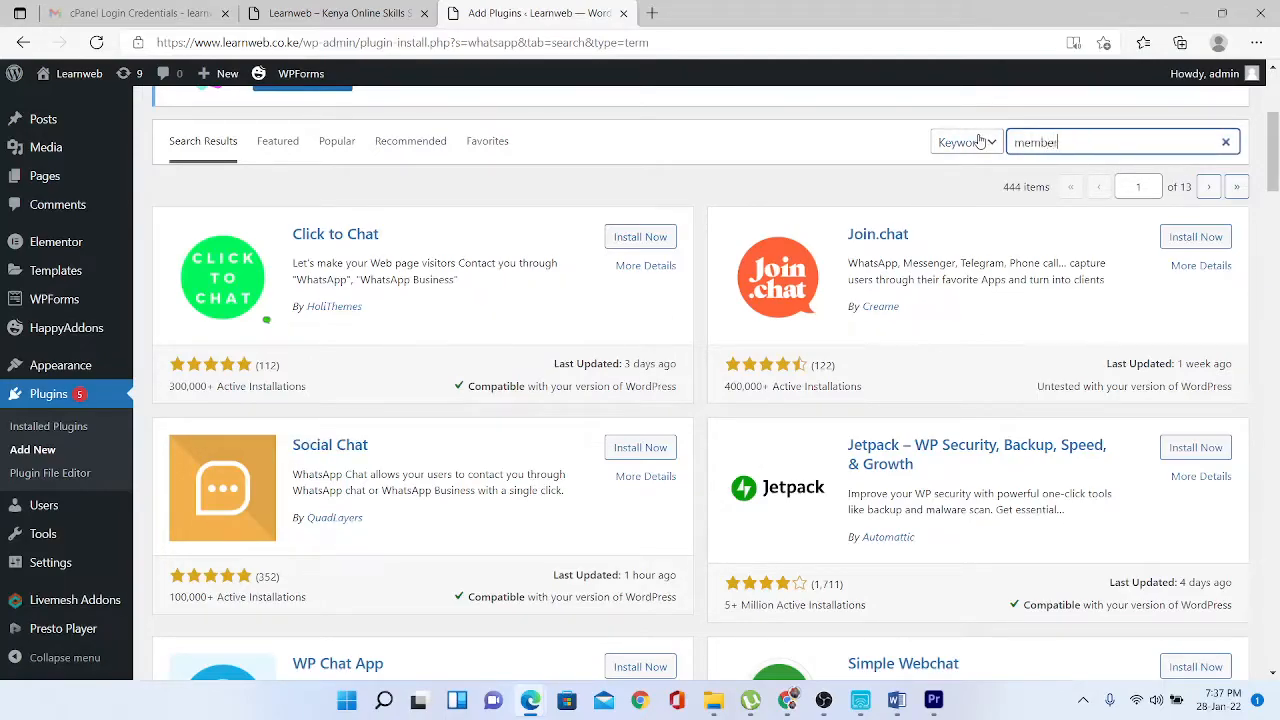
{"action": "type", "text": "hip pro"}
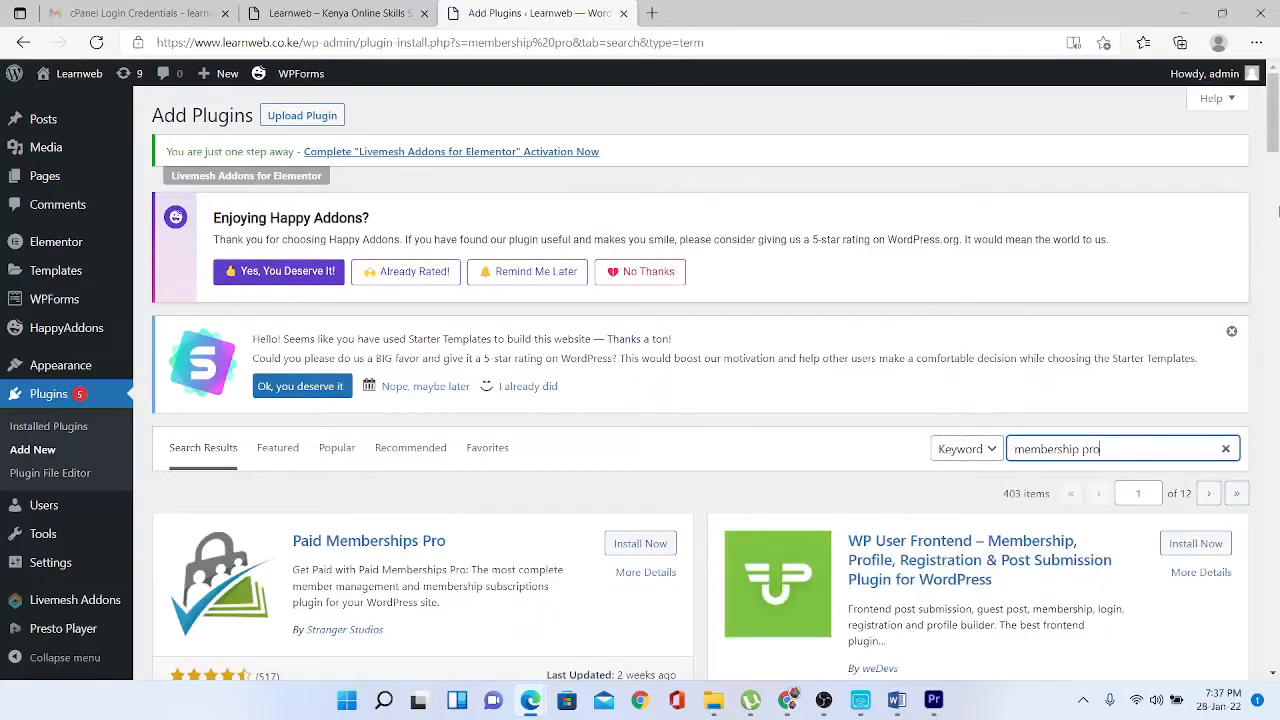
{"action": "scroll", "coordinate": [1270, 200], "scroll_direction": "down", "scroll_amount": 3}
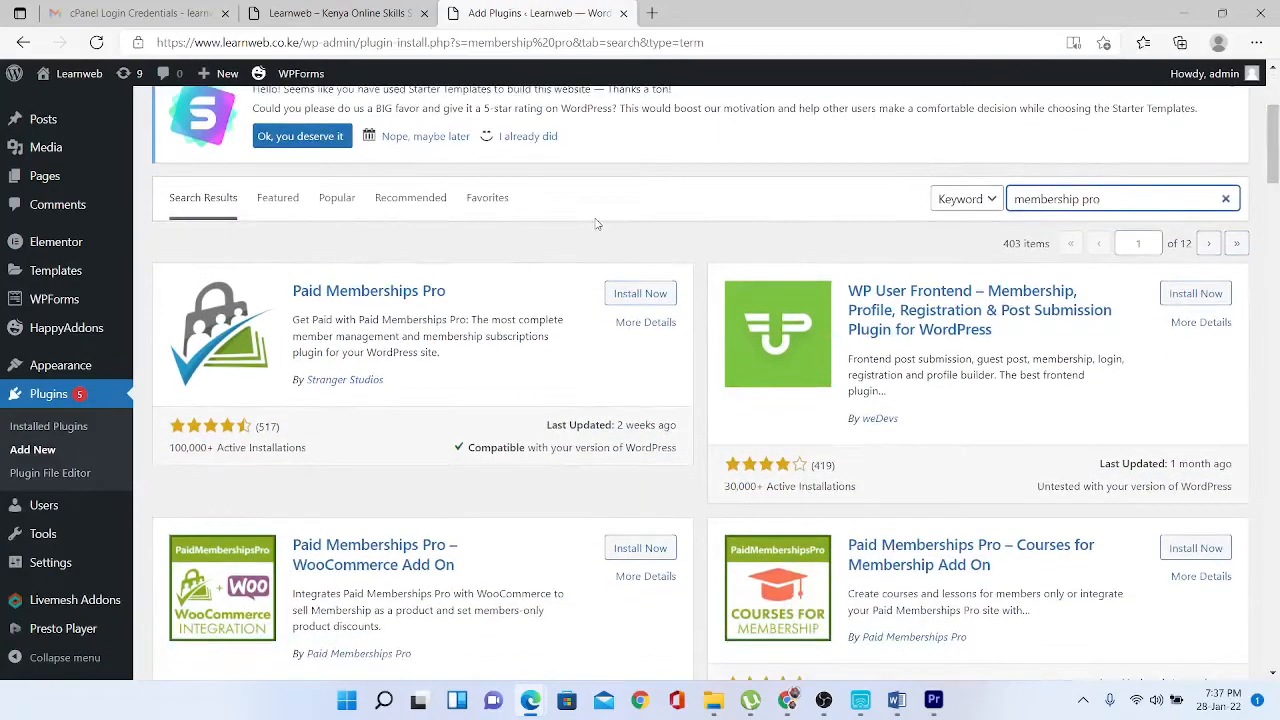
{"action": "left_click_drag", "start_coordinate": [293, 291], "coordinate": [515, 383]}
{"action": "left_click", "coordinate": [515, 383]}
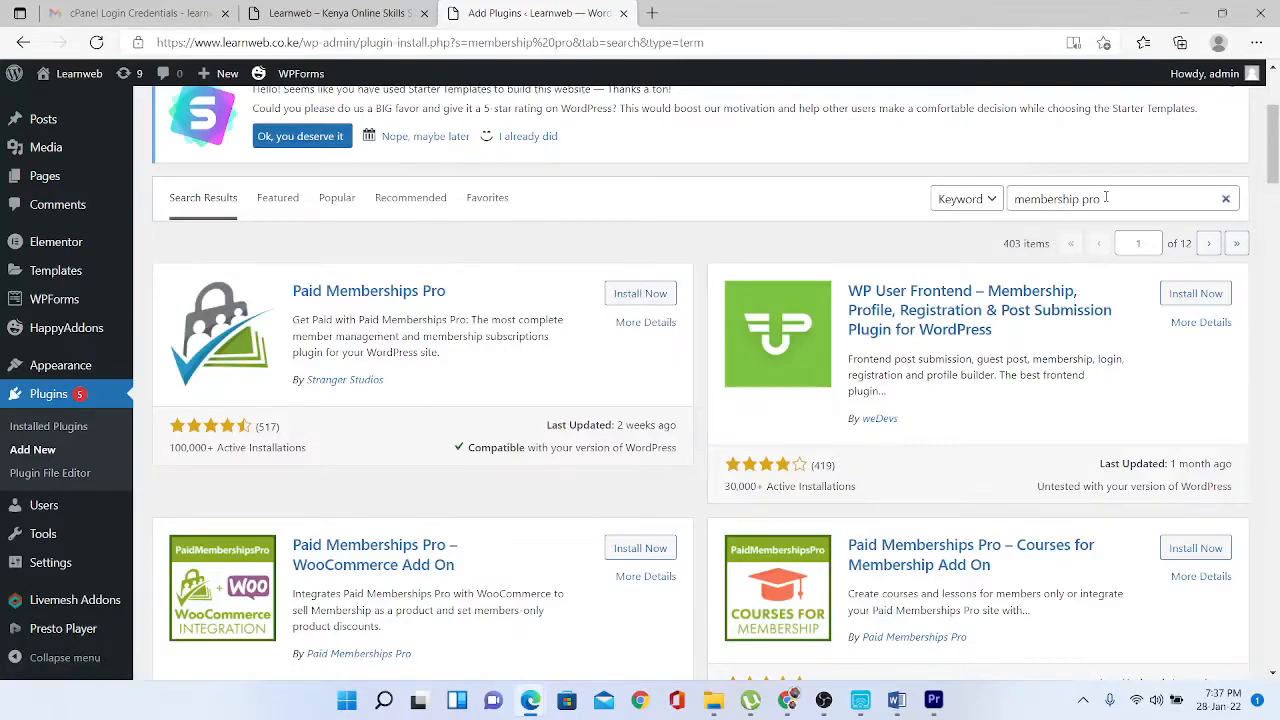
- Search the plugin directory for "learnpress" and look through the LearnPress course plugins
{"action": "left_click_drag", "start_coordinate": [1119, 199], "coordinate": [940, 212]}
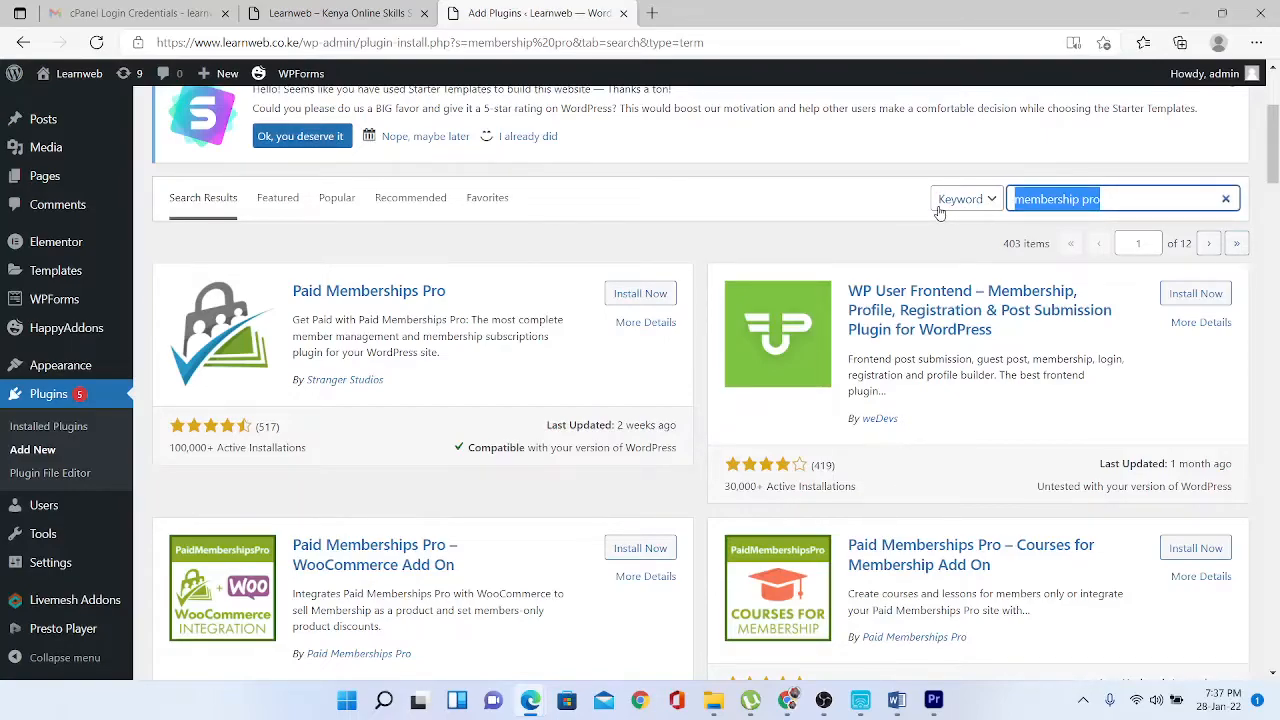
{"action": "type", "text": "learn"}
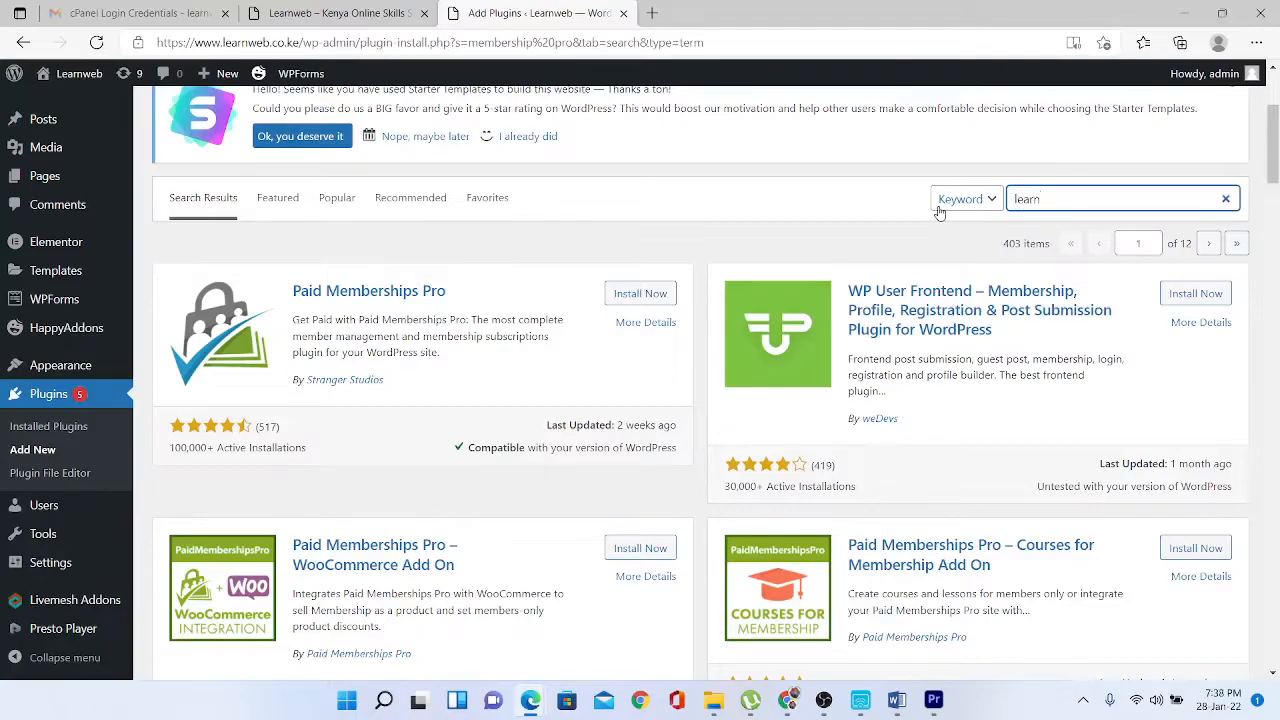
{"action": "type", "text": "press"}
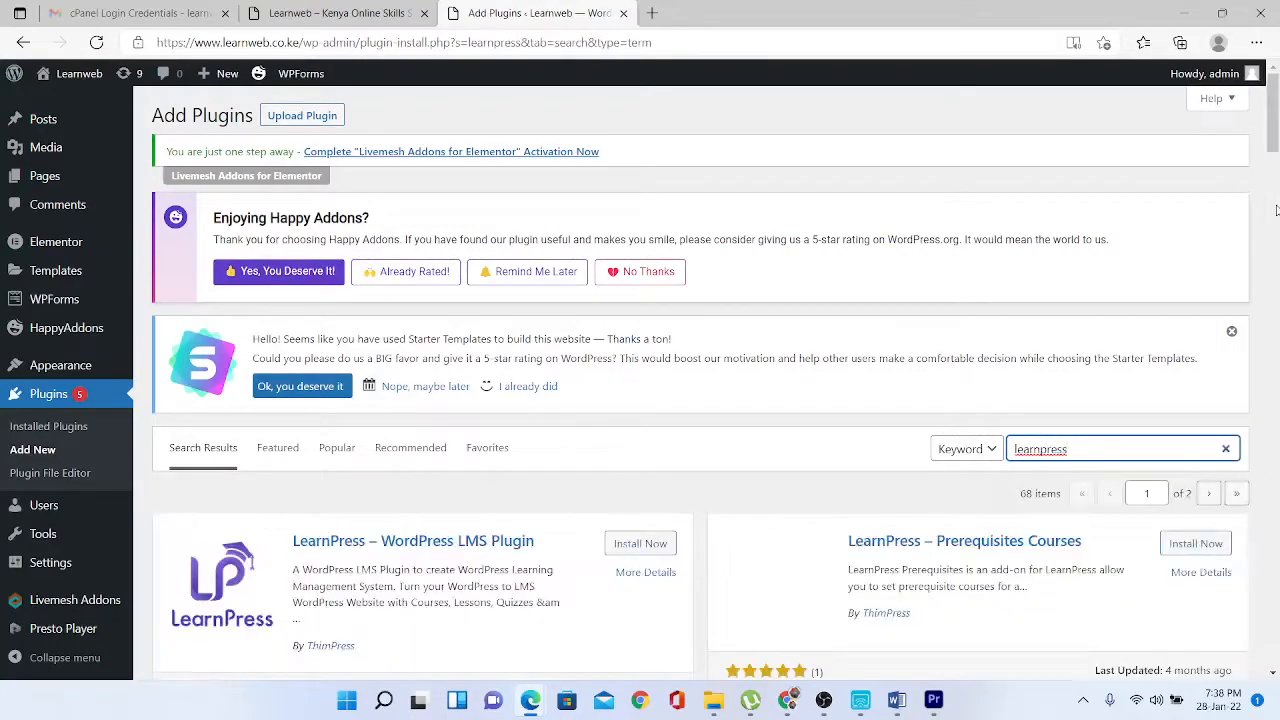
{"action": "scroll", "coordinate": [1276, 180], "scroll_direction": "down", "scroll_amount": 3}
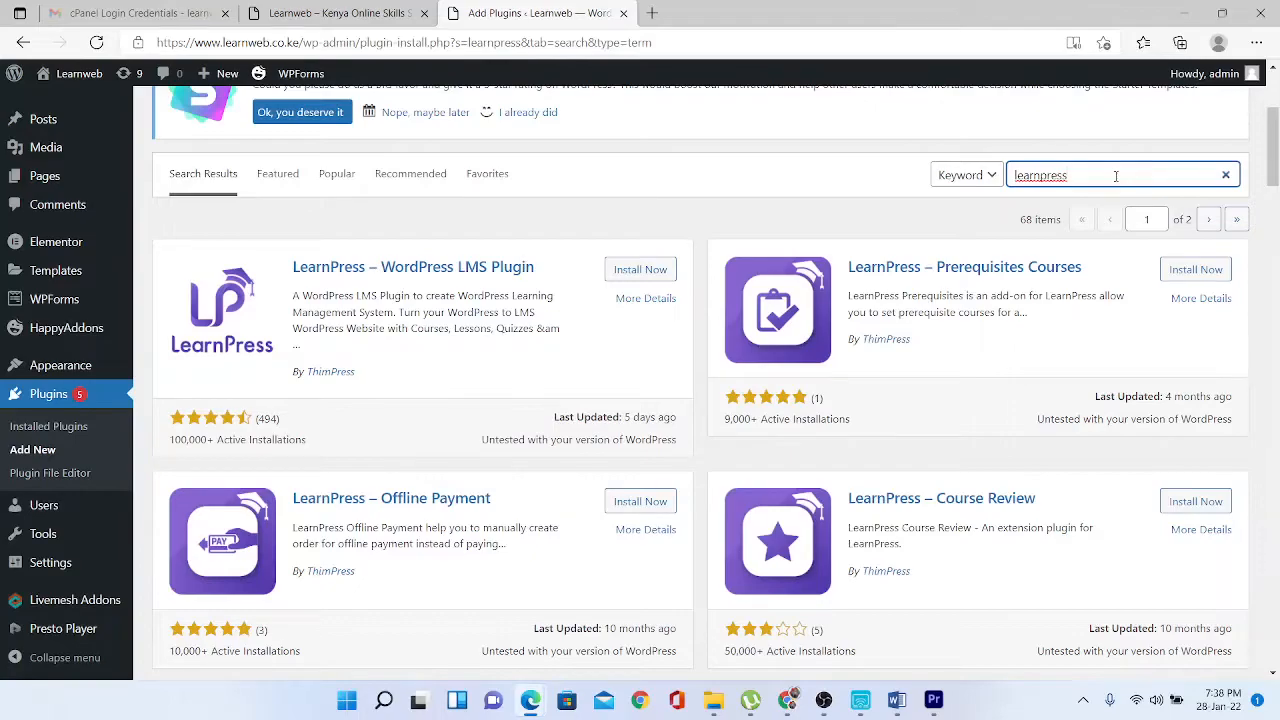
- Search the plugin directory for "slider revolution" and look through the slider plugins in the results
{"action": "left_click_drag", "start_coordinate": [1116, 176], "coordinate": [940, 175]}
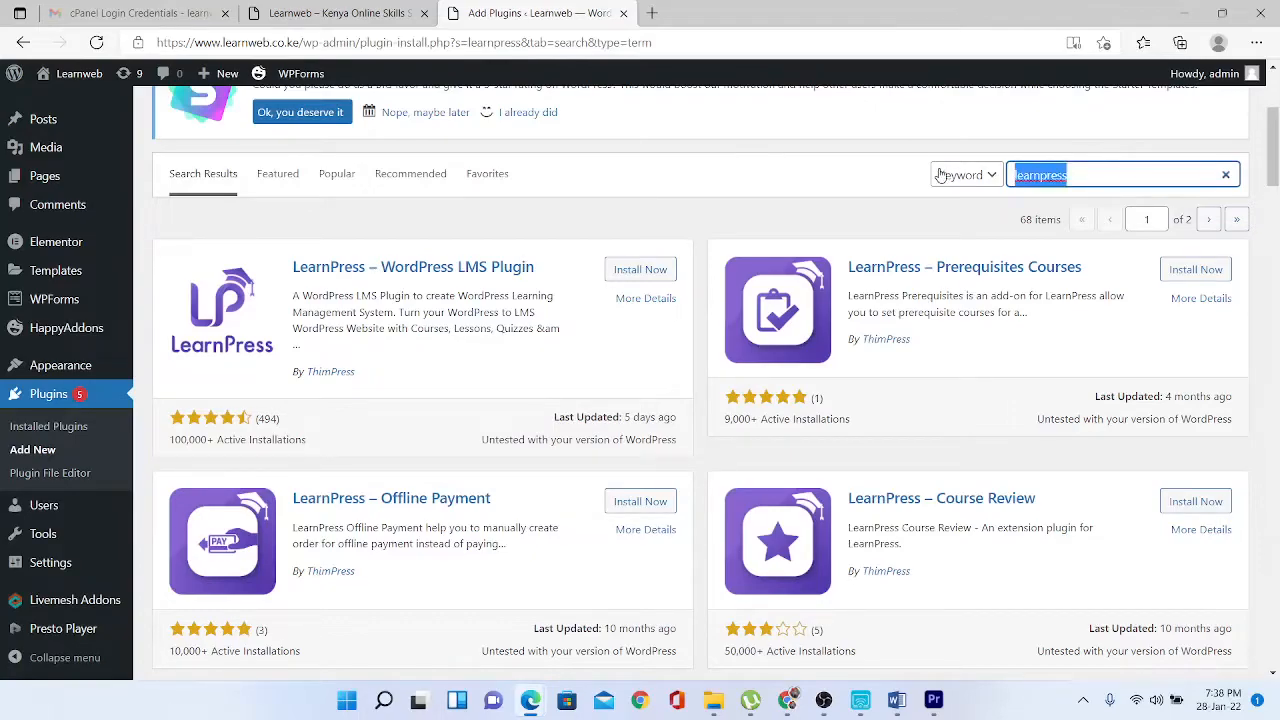
{"action": "type", "text": "slide"}
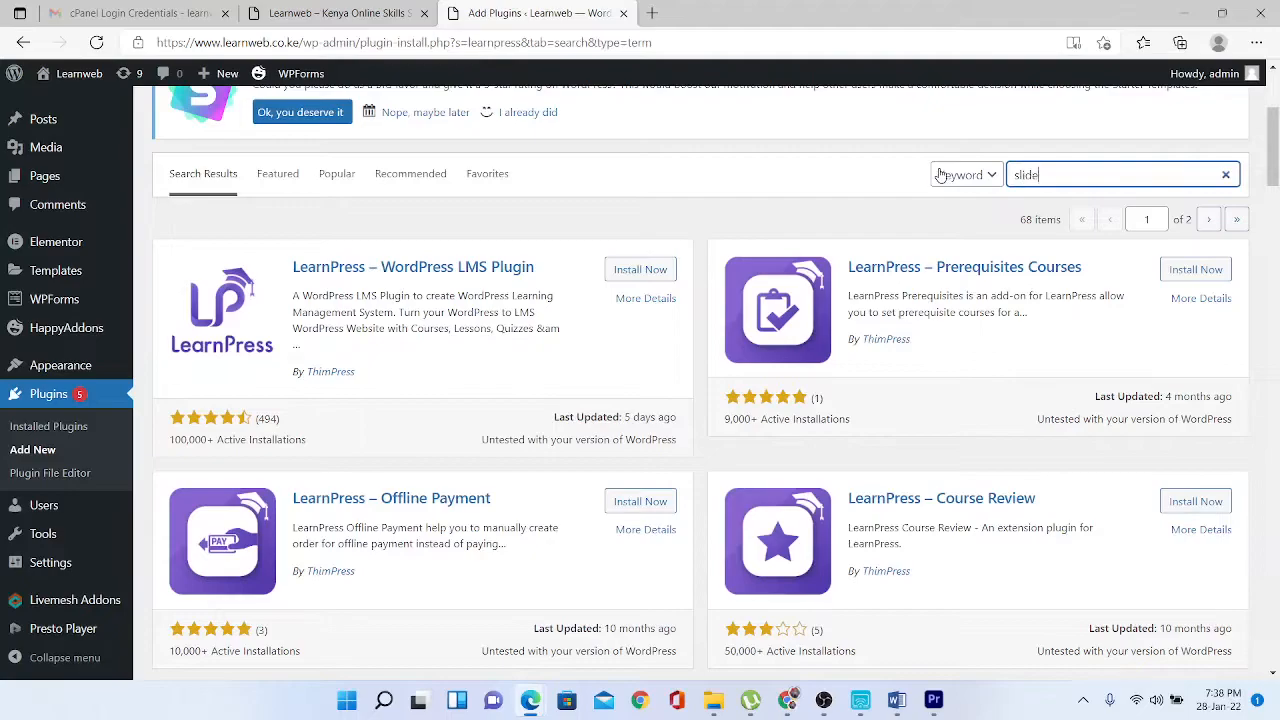
{"action": "type", "text": "r revolution"}
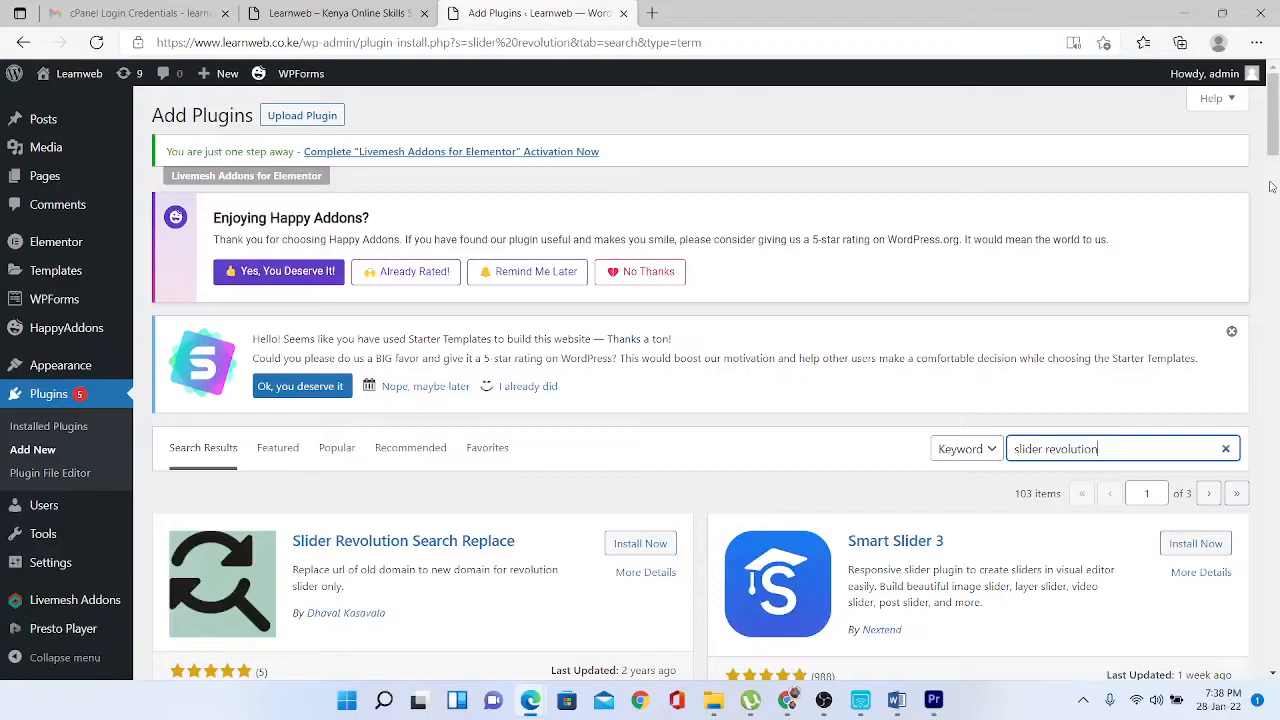
{"action": "scroll", "coordinate": [1272, 130], "scroll_direction": "down", "scroll_amount": 1}
{"action": "scroll", "coordinate": [1272, 150], "scroll_direction": "down", "scroll_amount": 2}
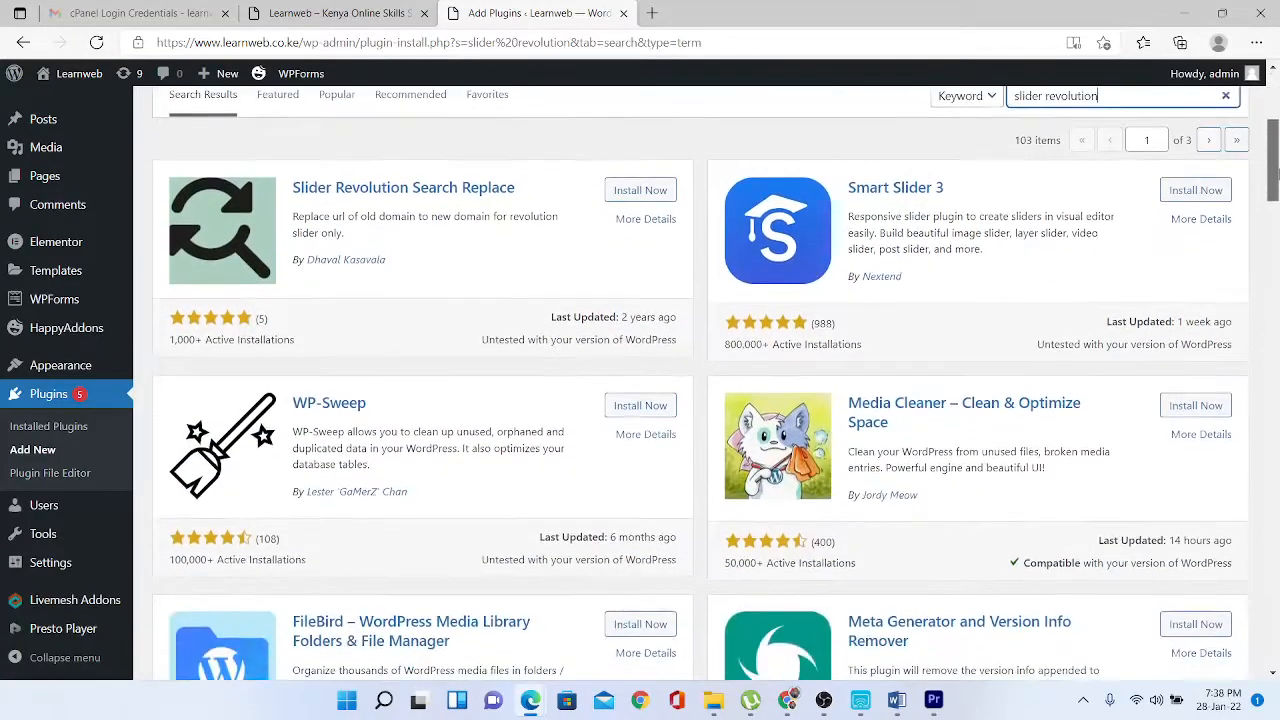
{"action": "mouse_move", "coordinate": [1278, 175]}
{"action": "left_mouse_down"}
{"action": "mouse_move", "coordinate": [1276, 331]}
{"action": "mouse_move", "coordinate": [1277, 155]}
{"action": "left_mouse_up"}
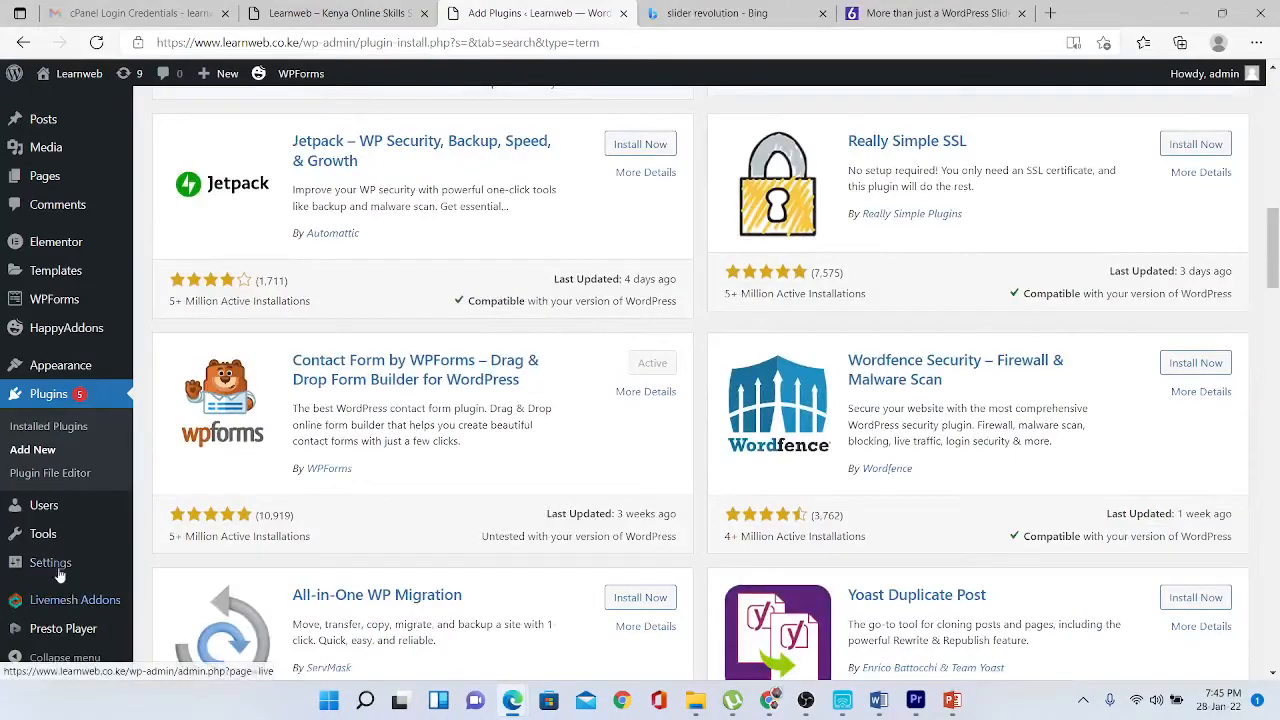
- Set the site's permalink structure to Post name in the Permalink Settings and save the changes
{"action": "mouse_move", "coordinate": [60, 570]}
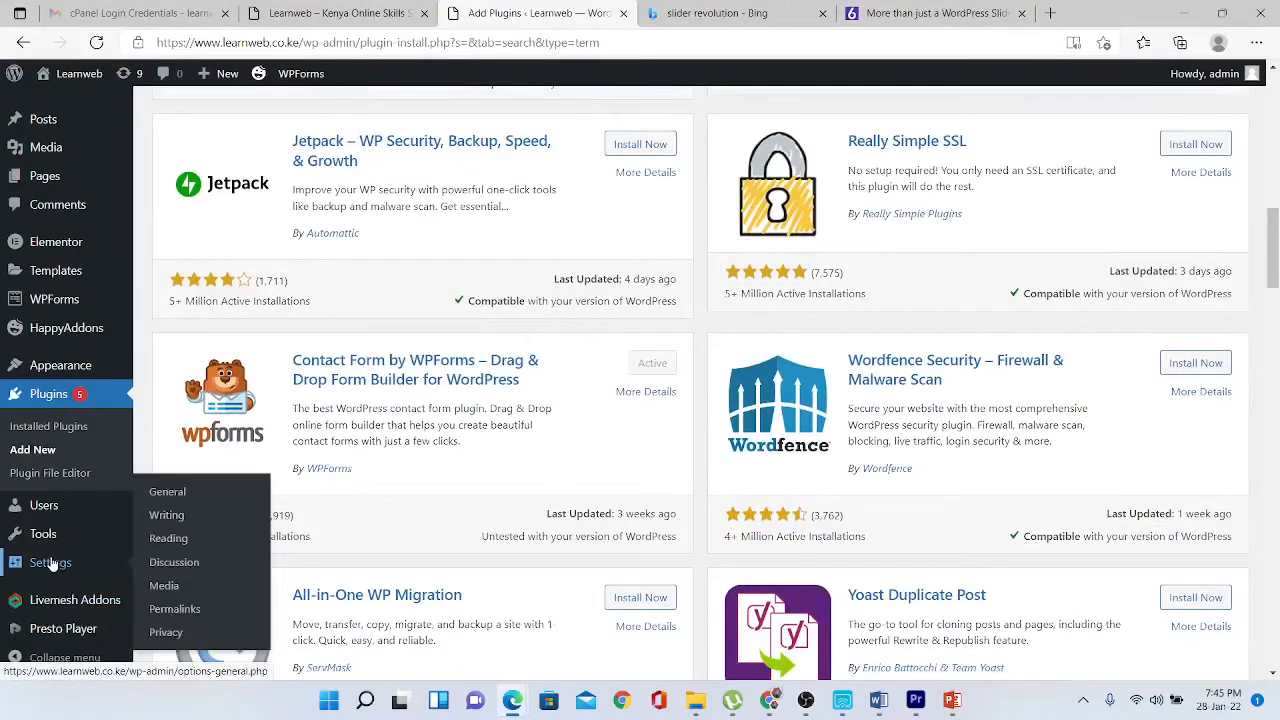
{"action": "left_click", "coordinate": [176, 610]}
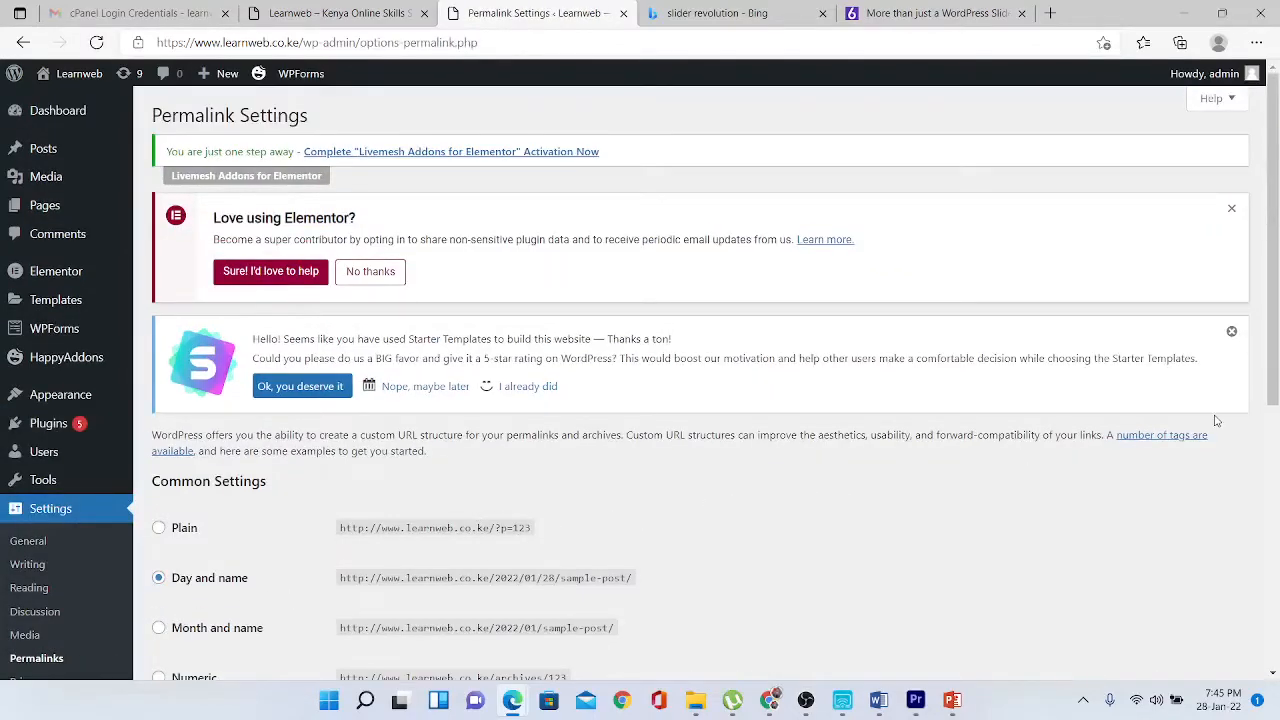
{"action": "scroll", "coordinate": [1275, 436], "scroll_direction": "down", "scroll_amount": 3}
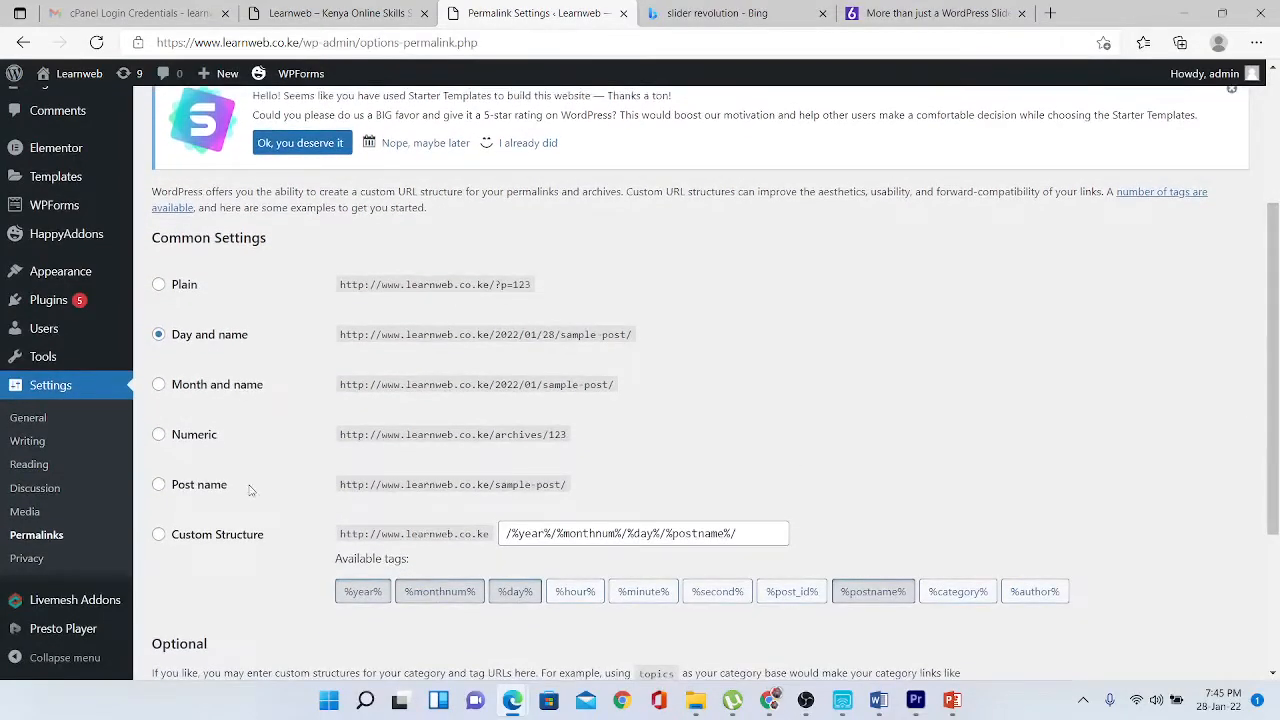
{"action": "left_click", "coordinate": [159, 484]}
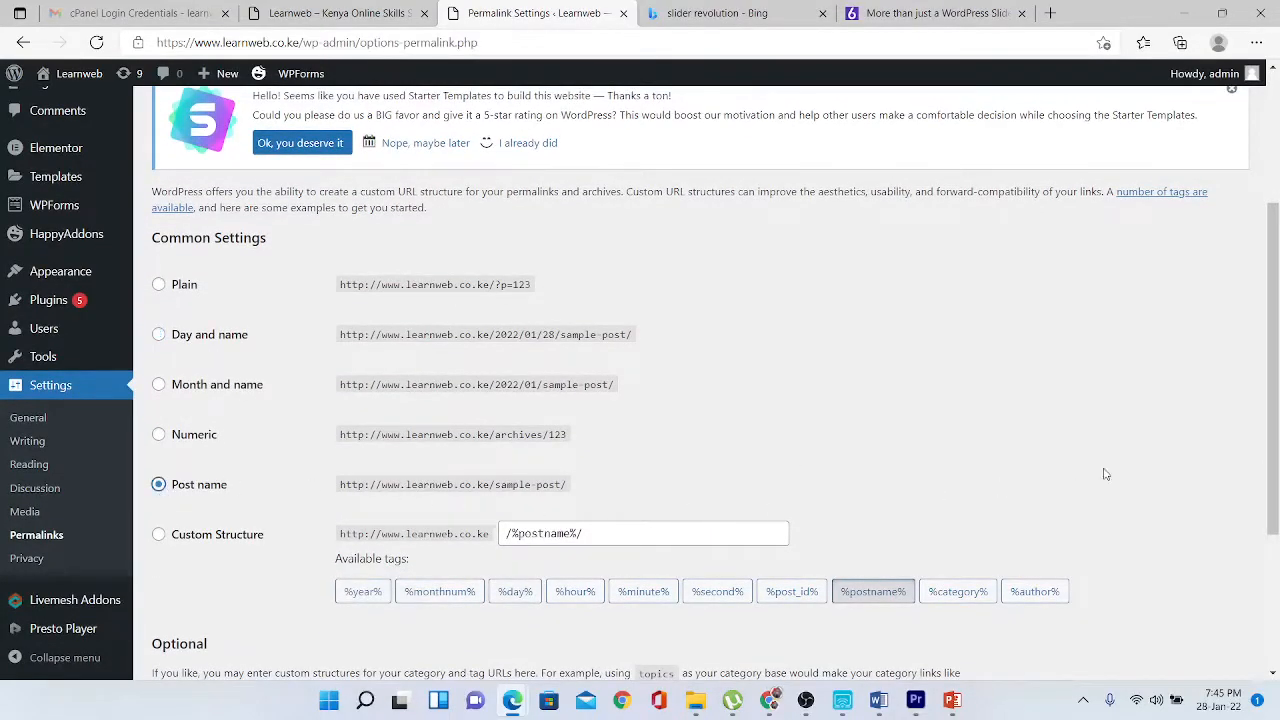
{"action": "scroll", "coordinate": [1275, 485], "scroll_direction": "down", "scroll_amount": 3}
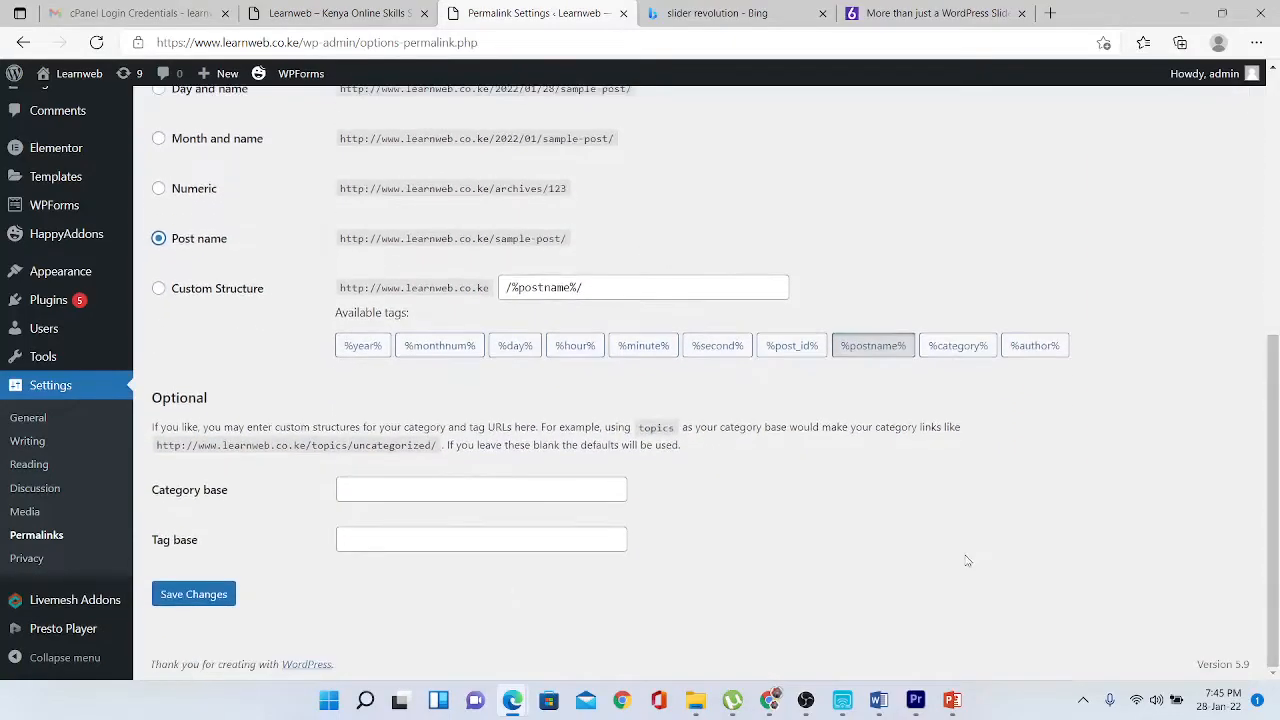
{"action": "left_click", "coordinate": [217, 592]}
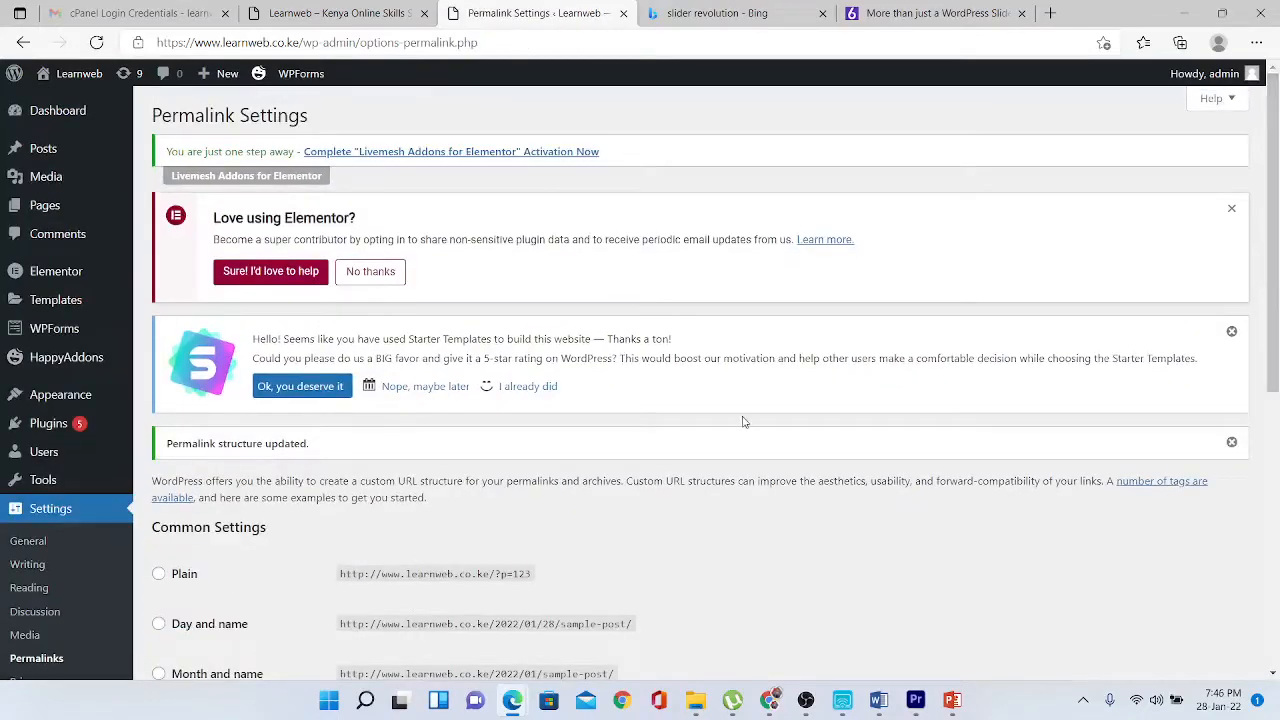
- Search the plugin directory for "yoast", look through the results and highlight the Yoast SEO name and description
{"action": "mouse_move", "coordinate": [48, 424]}
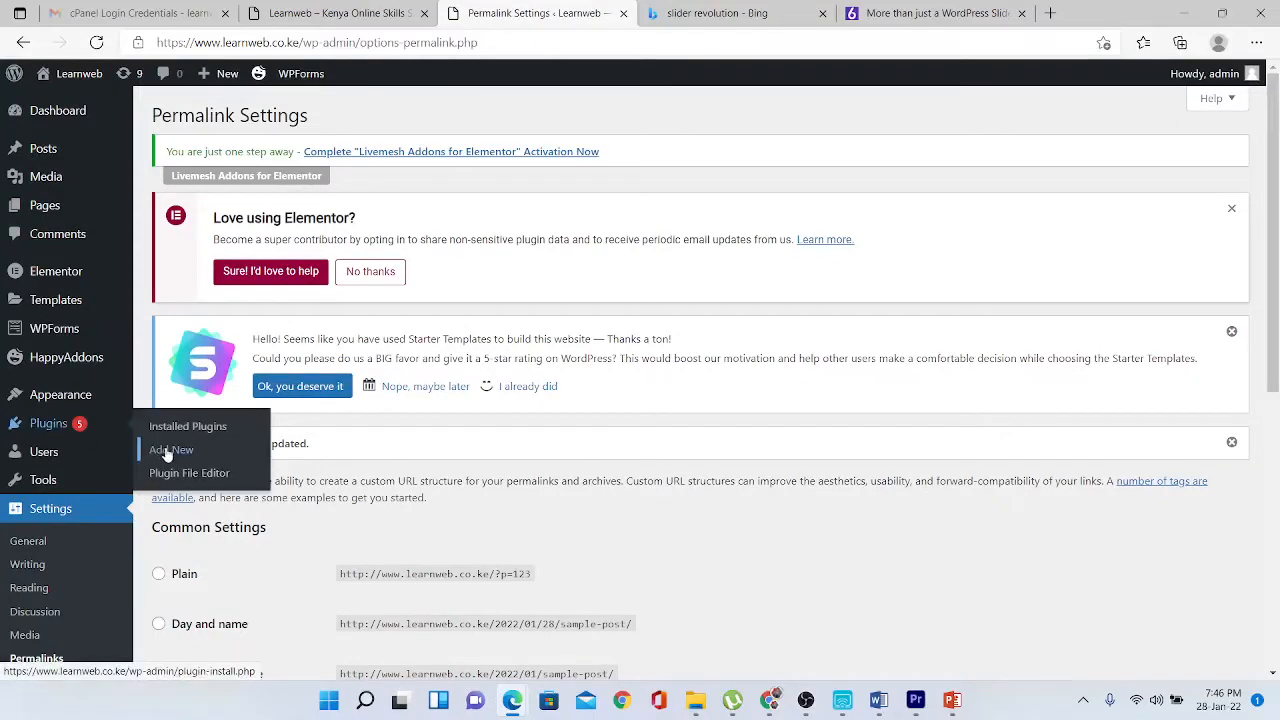
{"action": "left_click", "coordinate": [168, 452]}
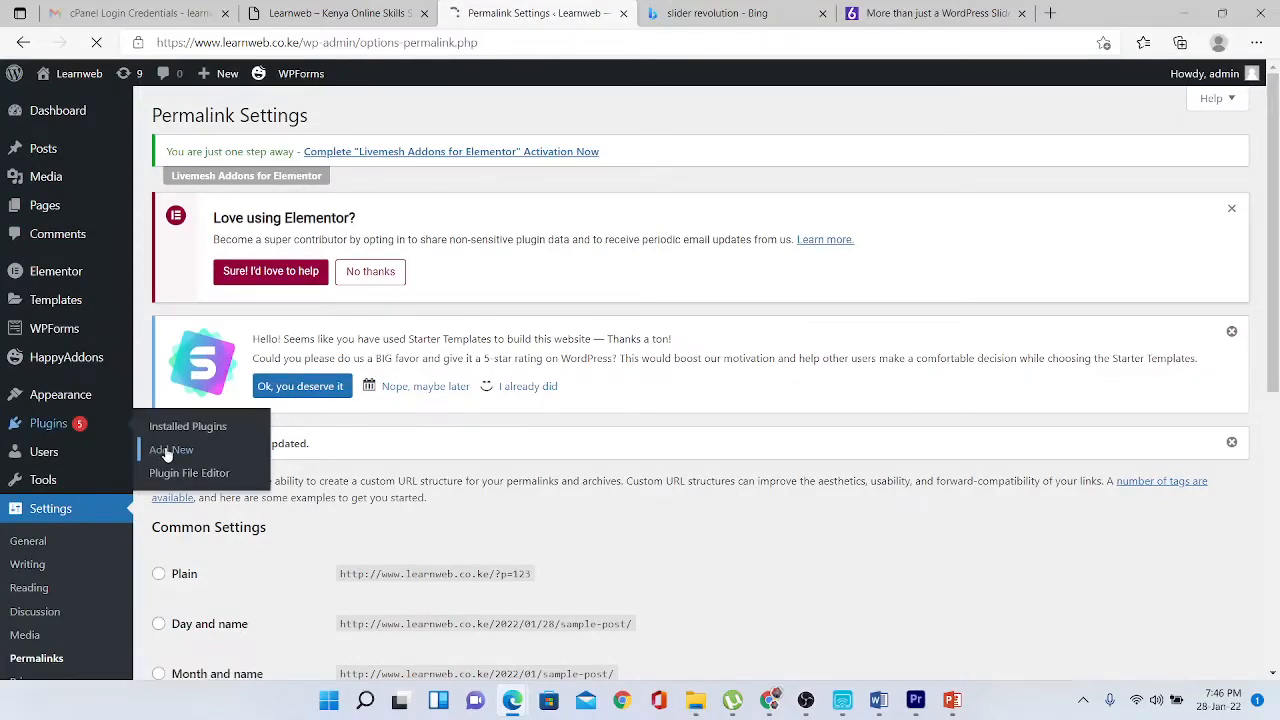
{"action": "left_click", "coordinate": [1181, 451]}
{"action": "type", "text": "yoast"}
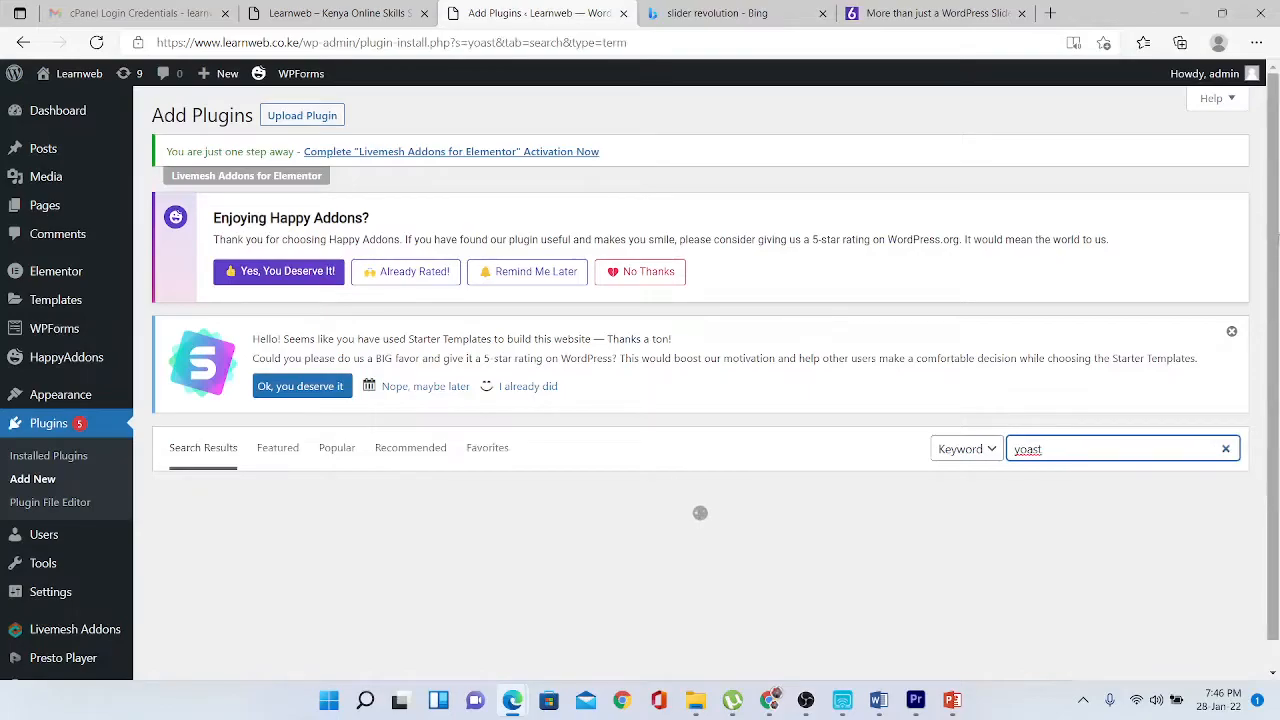
{"action": "scroll", "coordinate": [1274, 201], "scroll_direction": "down", "scroll_amount": 5}
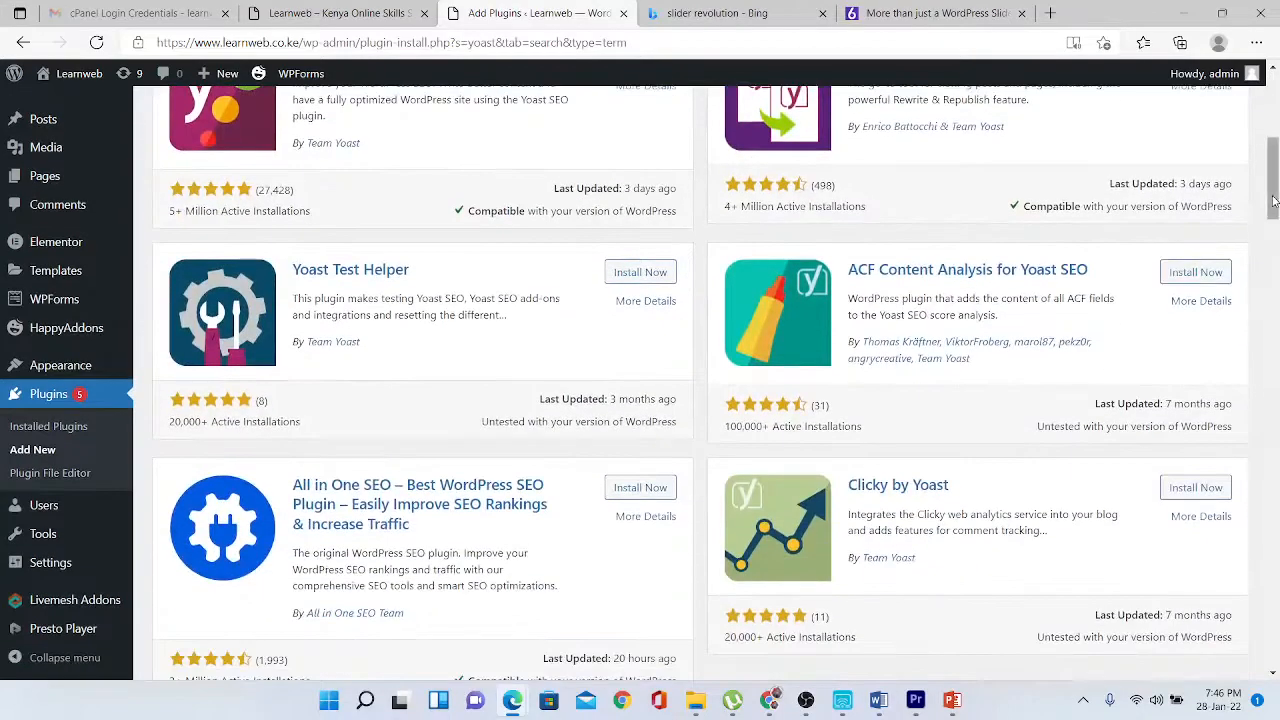
{"action": "scroll", "coordinate": [410, 378], "scroll_direction": "up", "scroll_amount": 4}
{"action": "left_click_drag", "start_coordinate": [296, 442], "coordinate": [417, 532]}
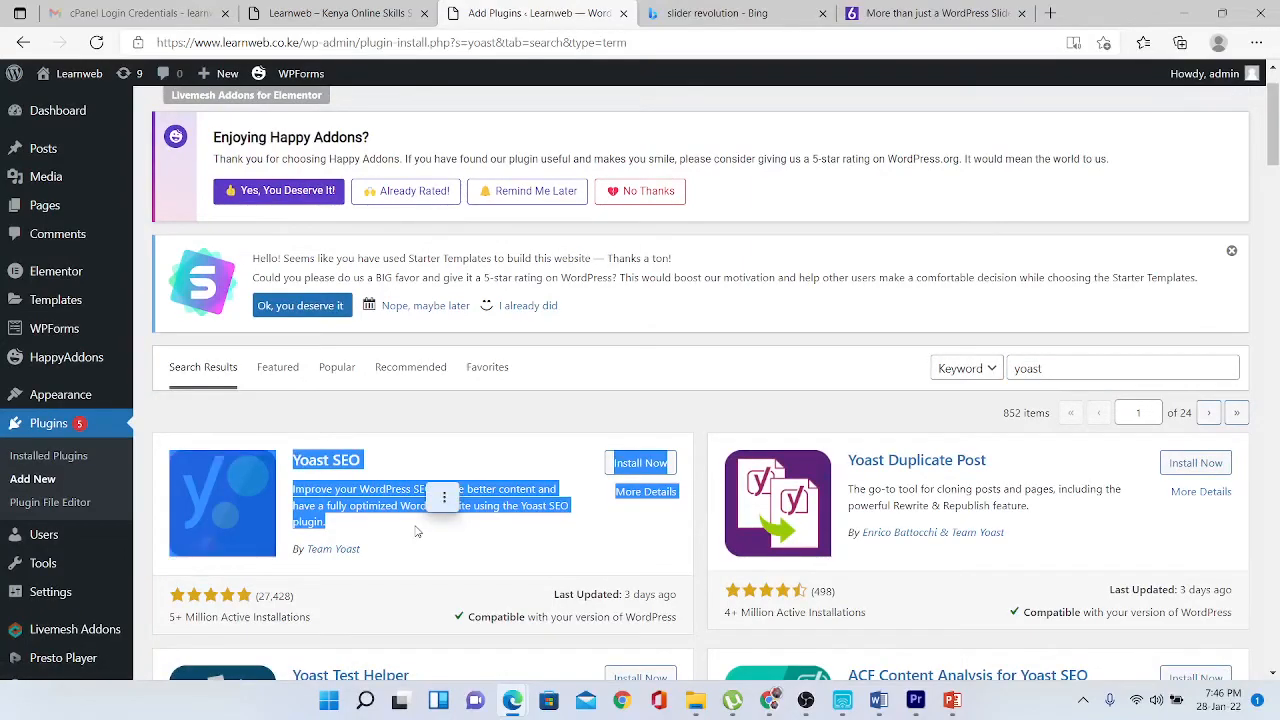
{"action": "left_click", "coordinate": [500, 563]}
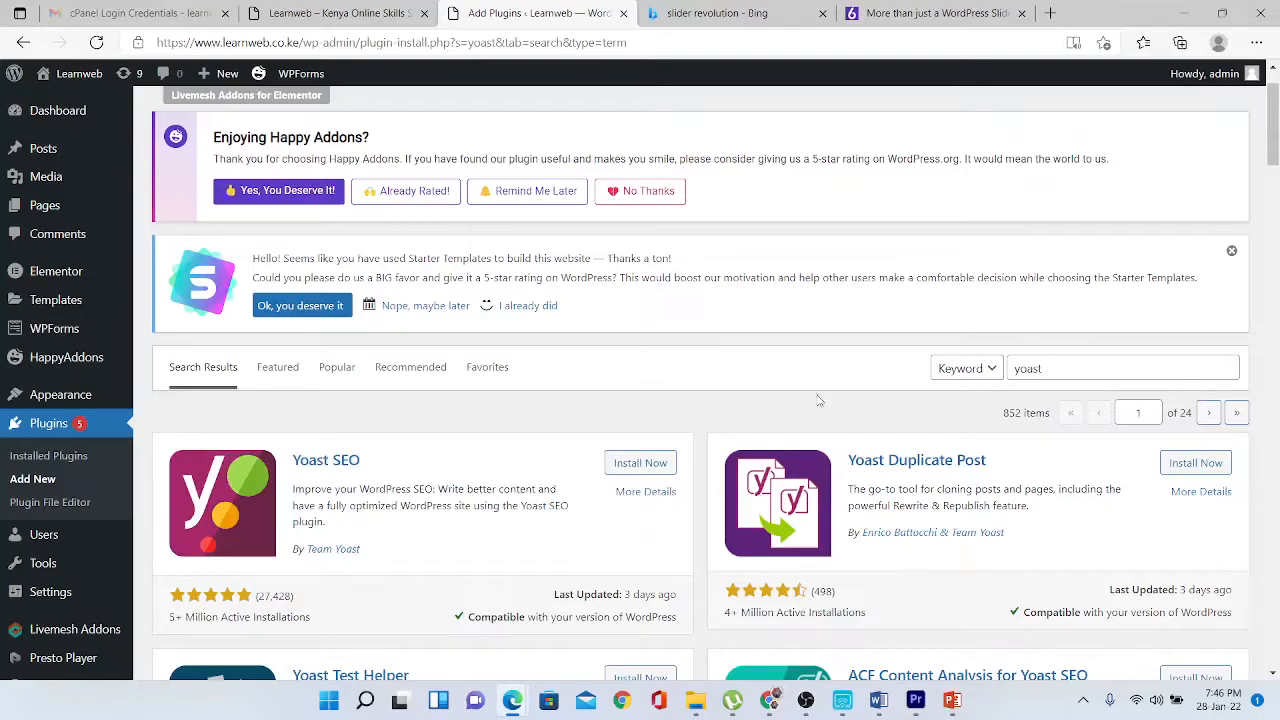
{"action": "scroll", "coordinate": [1272, 180], "scroll_direction": "up", "scroll_amount": 1}
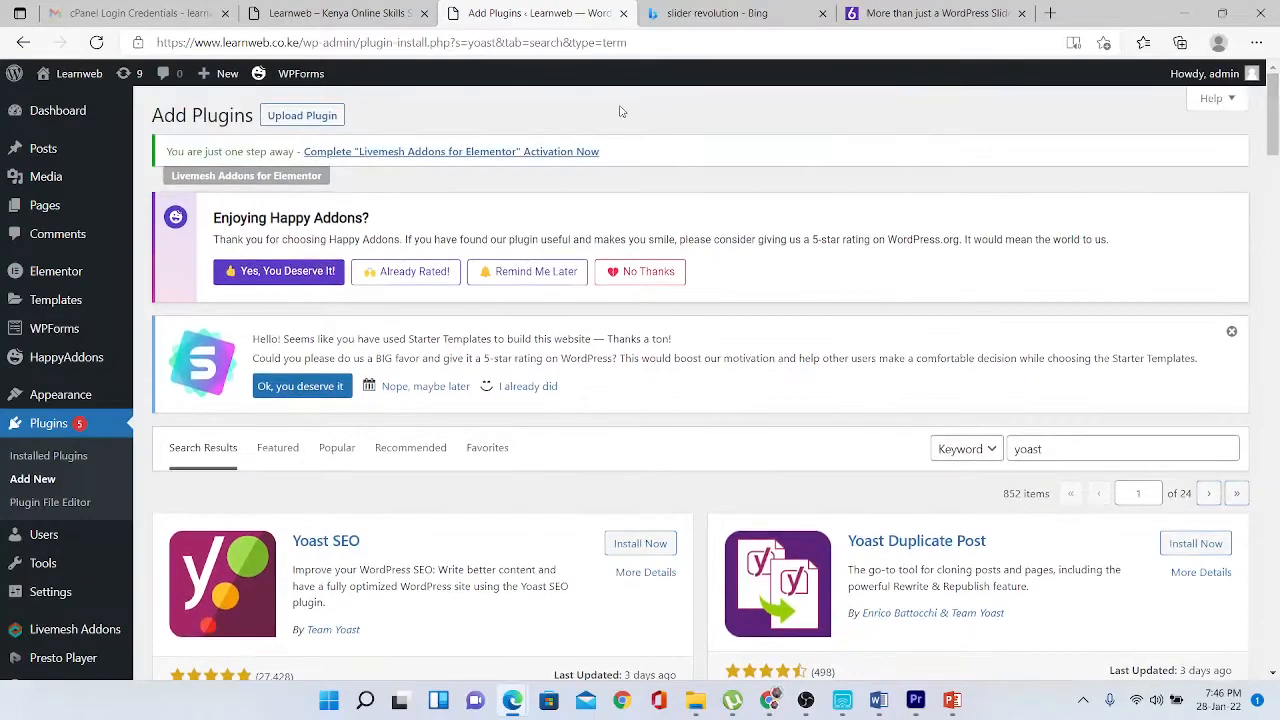
- Review the list of all posts, start a new post and dismiss the block editor's welcome guide
{"action": "mouse_move", "coordinate": [43, 148]}
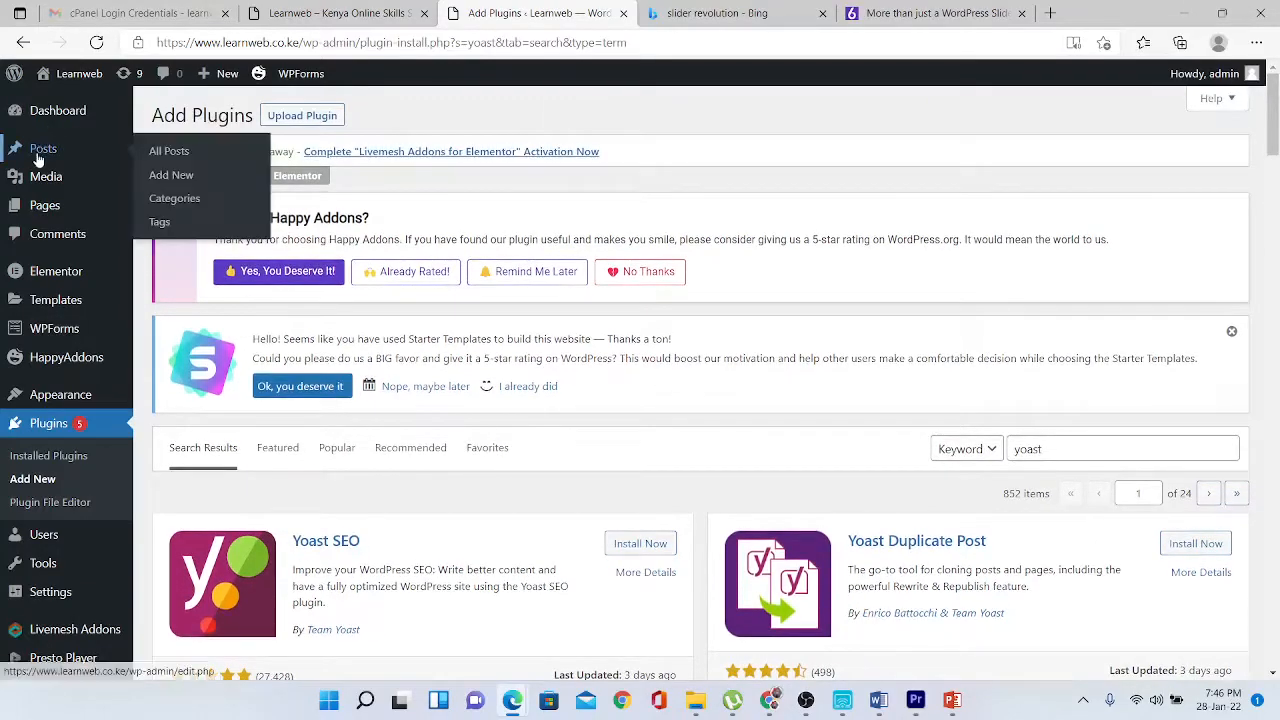
{"action": "left_click", "coordinate": [170, 152]}
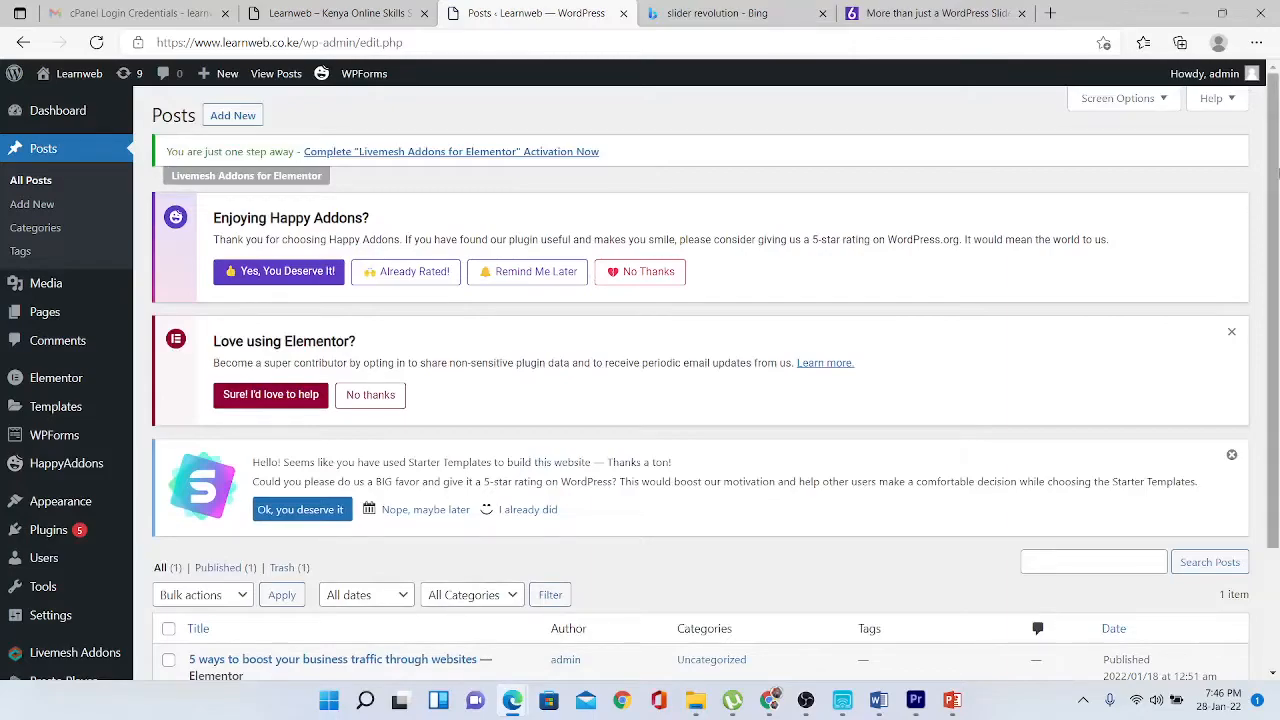
{"action": "scroll", "coordinate": [1277, 200], "scroll_direction": "down", "scroll_amount": 3}
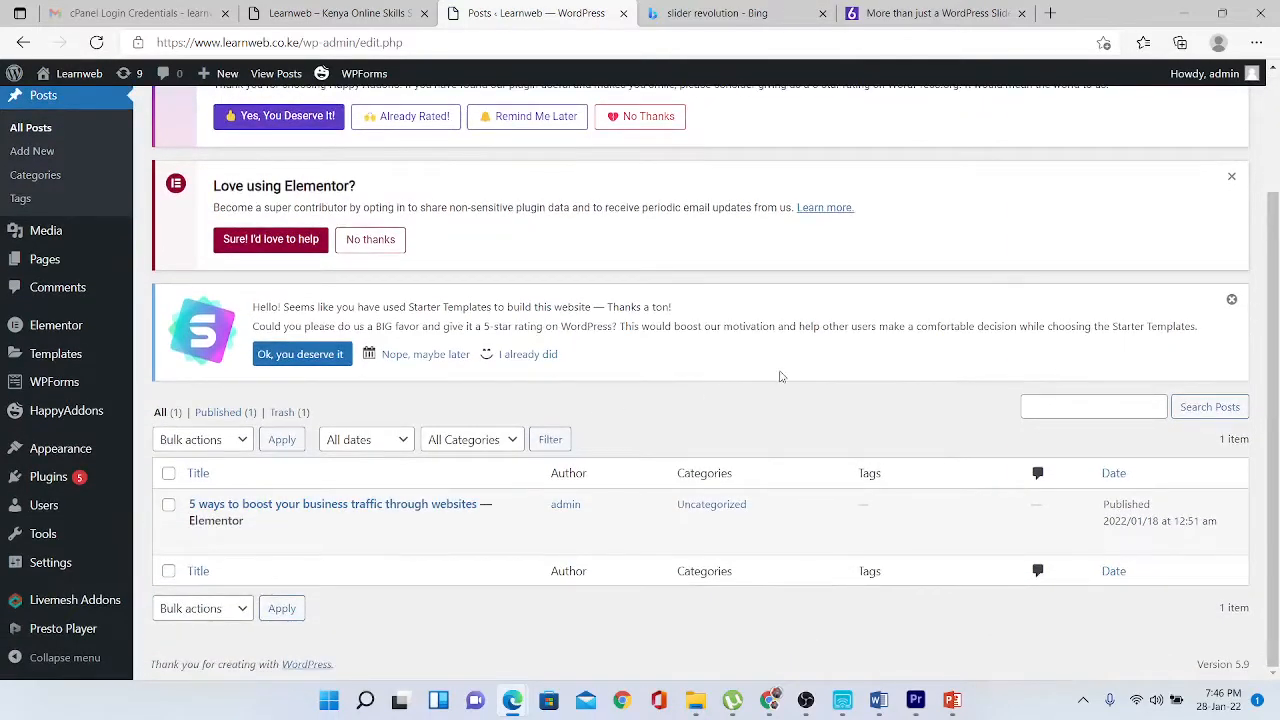
{"action": "scroll", "coordinate": [1259, 343], "scroll_direction": "up", "scroll_amount": 3}
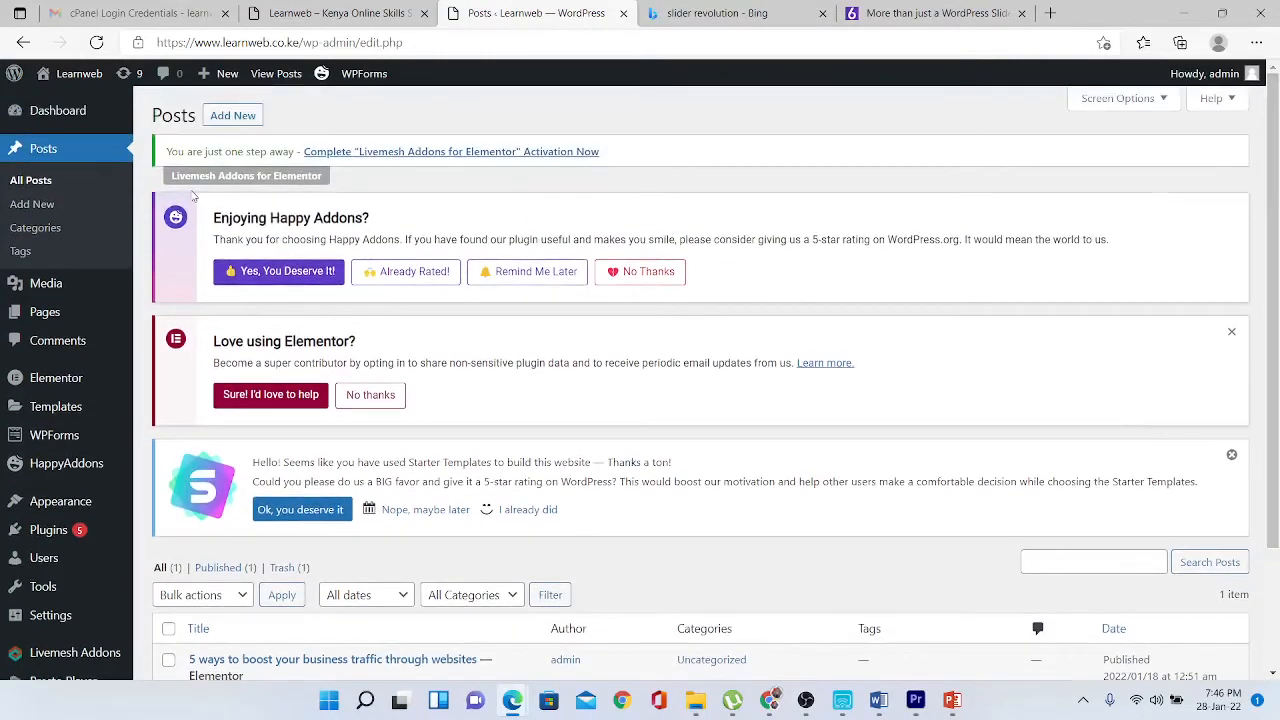
{"action": "left_click", "coordinate": [230, 117]}
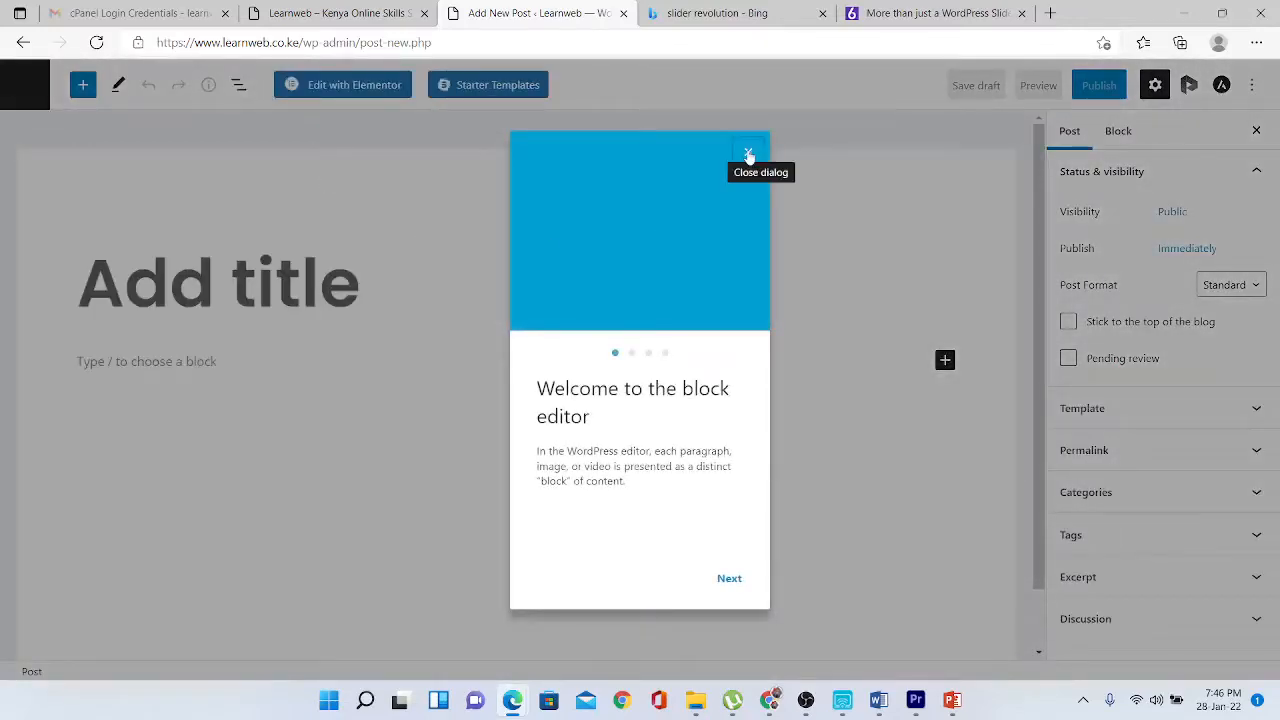
{"action": "left_click", "coordinate": [750, 154]}
- Title the new post "Go digital or Go Dark" and open it for editing with Elementor
{"action": "left_click", "coordinate": [231, 272]}
{"action": "type", "text": "G"}
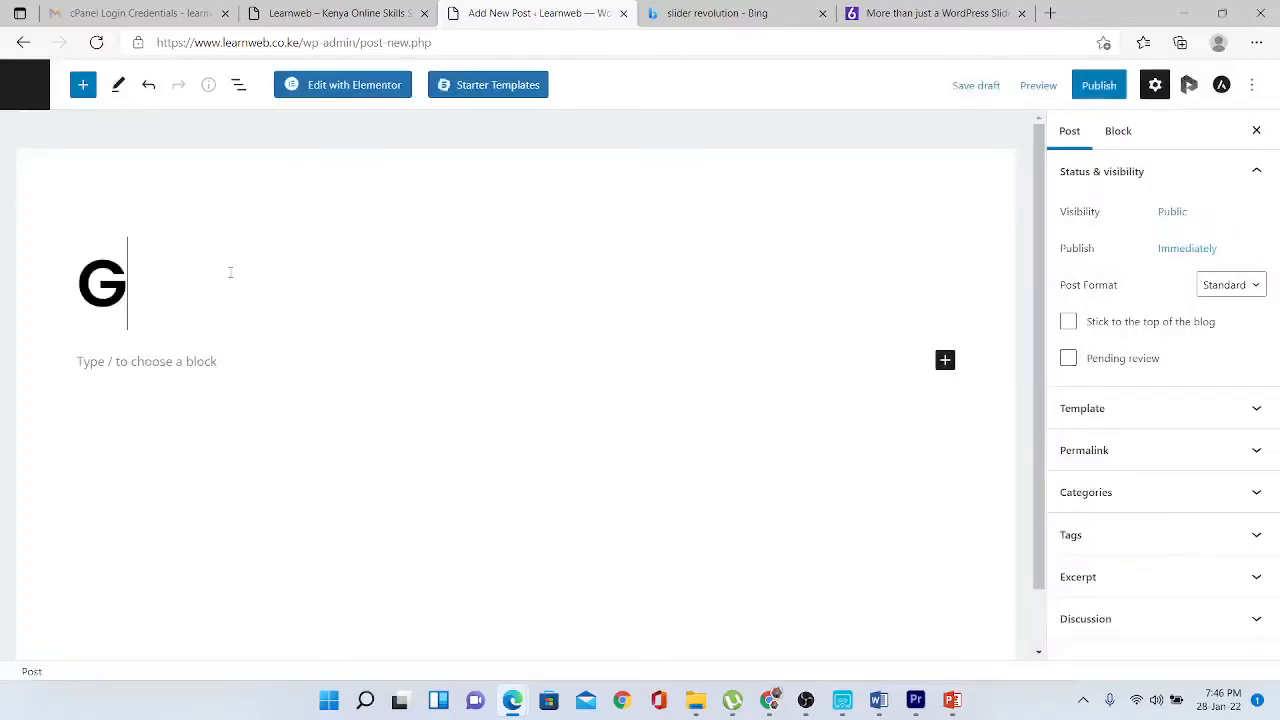
{"action": "type", "text": "o digital or "}
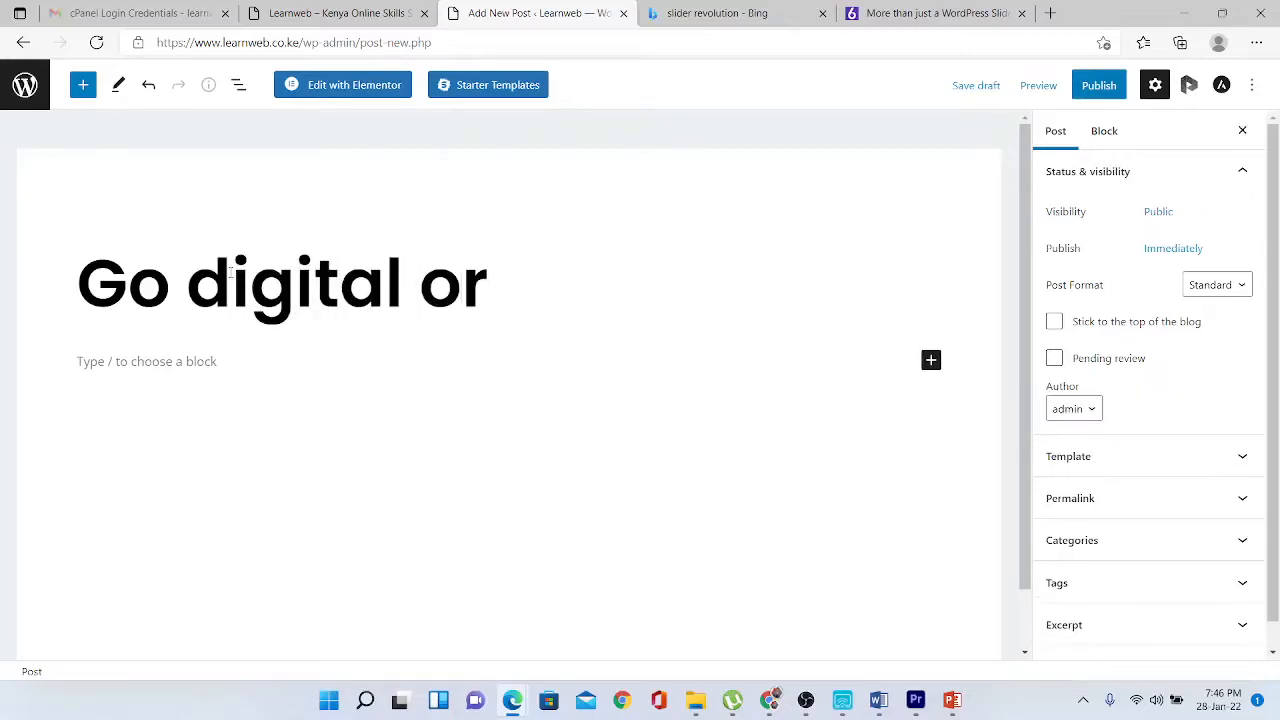
{"action": "type", "text": "Go Dark"}
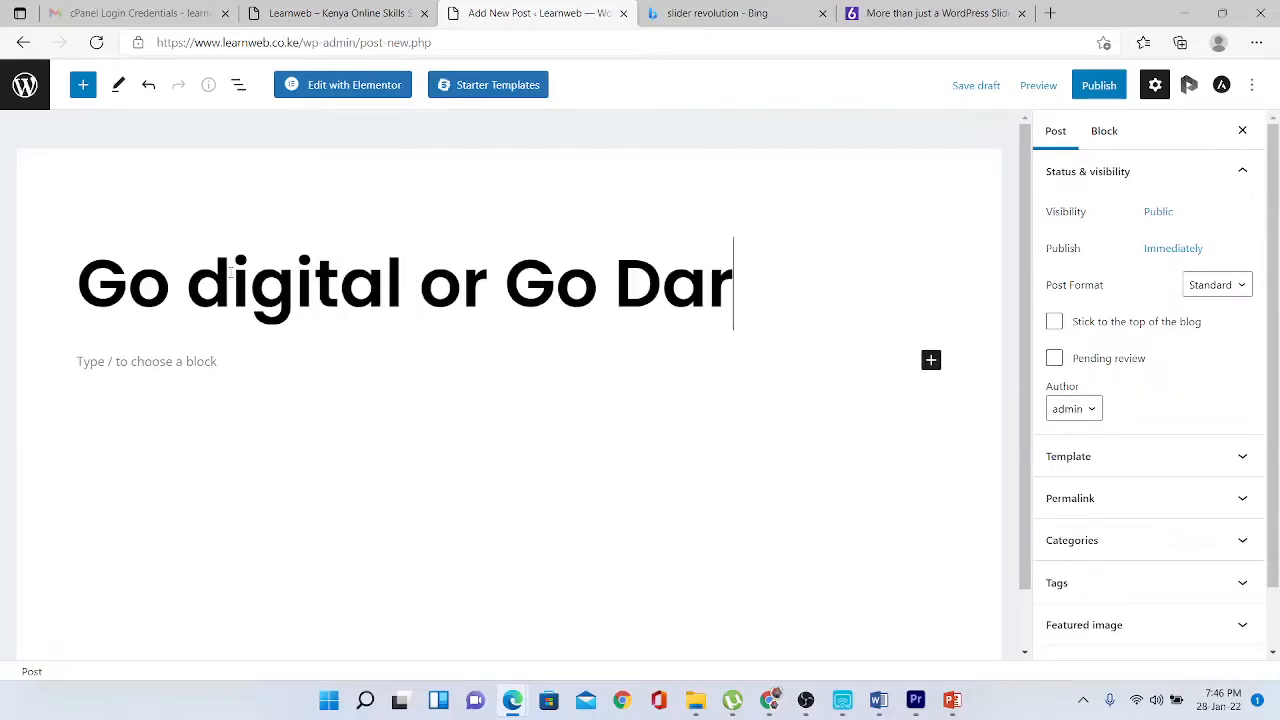
{"action": "left_click", "coordinate": [355, 86]}
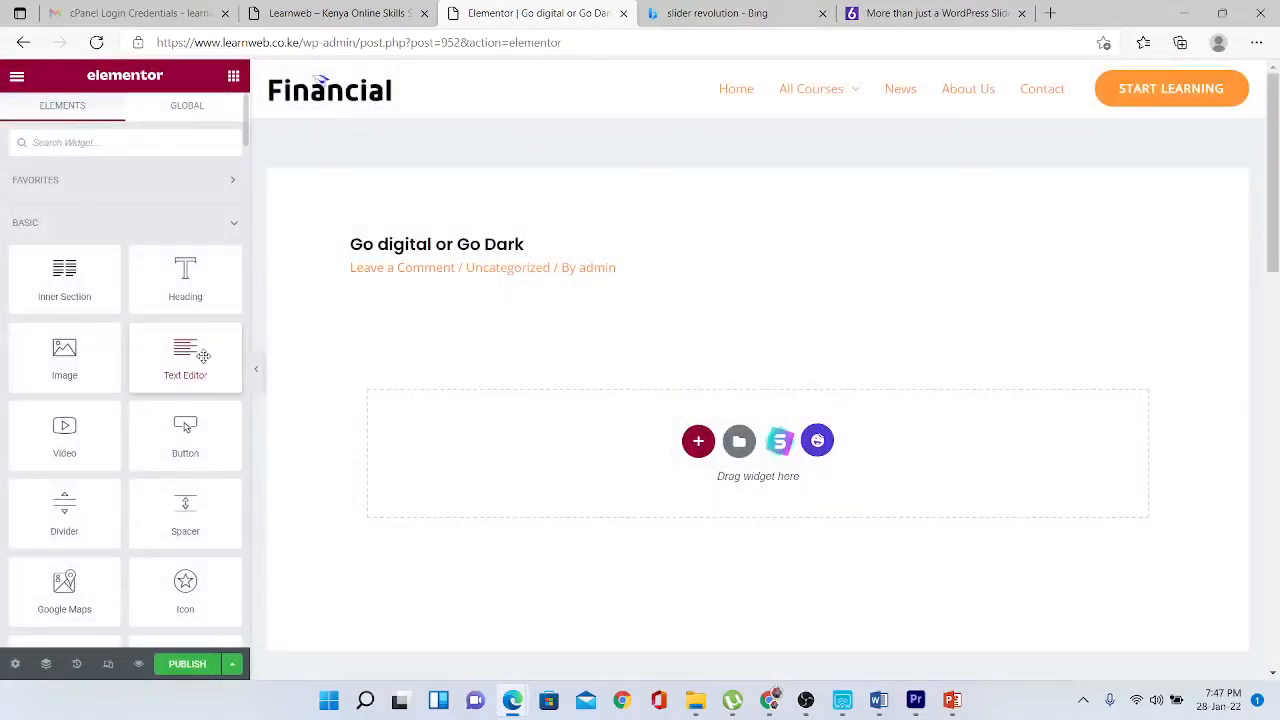
- Add a Text Editor widget to the empty content area and replace its placeholder with "Welcome to the digital age of information..."
{"action": "left_click_drag", "start_coordinate": [203, 355], "coordinate": [722, 450]}
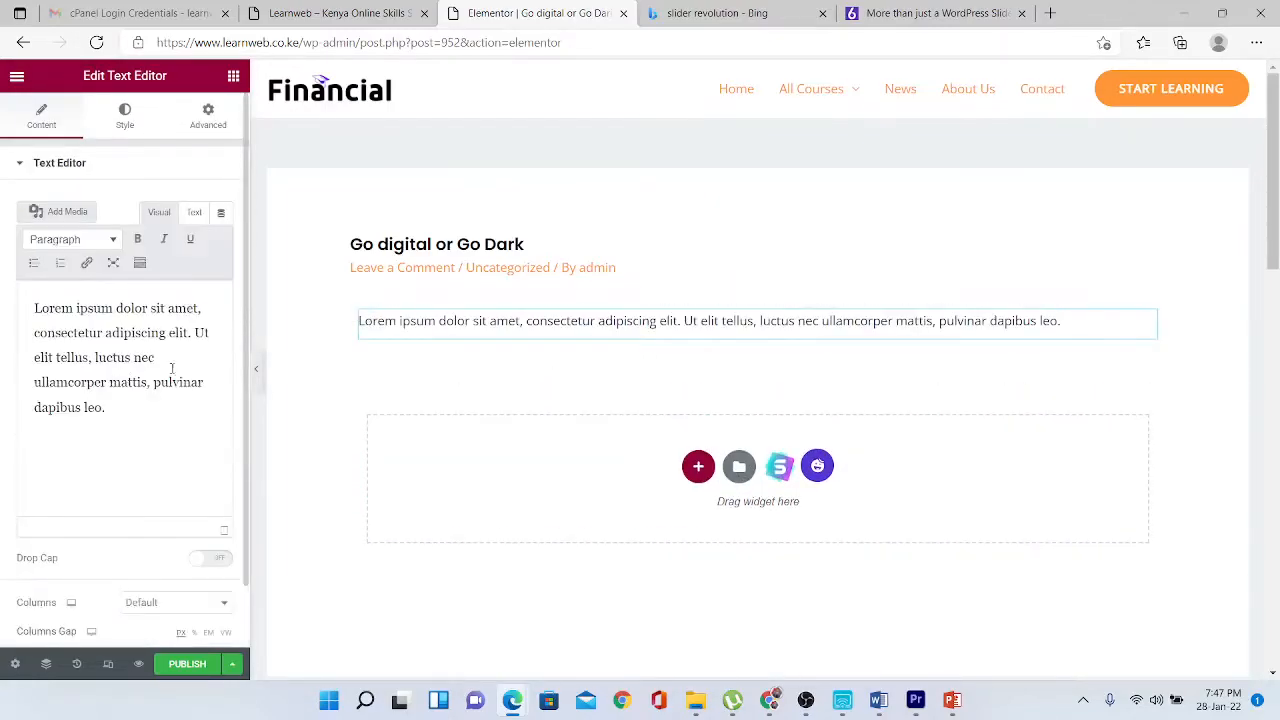
{"action": "left_click_drag", "start_coordinate": [113, 433], "coordinate": [23, 323]}
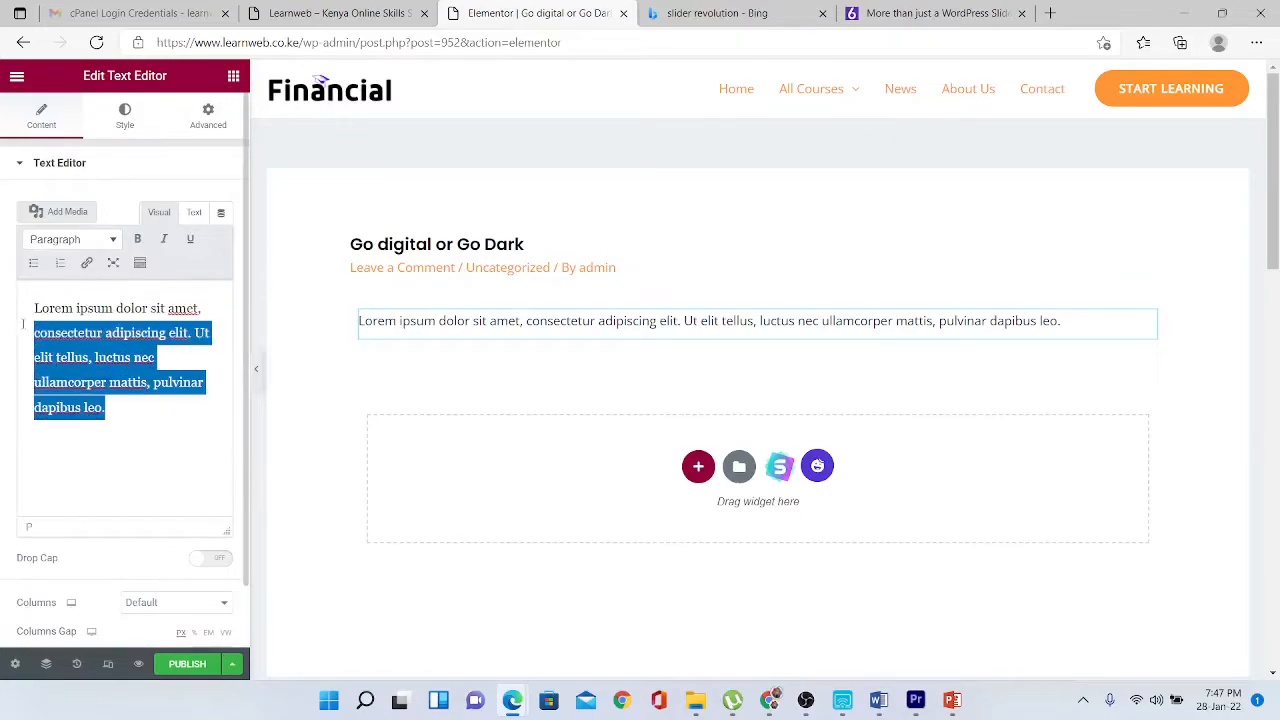
{"action": "key", "text": "BackSpace"}
{"action": "key", "text": "BackSpace"}
{"action": "key", "text": "BackSpace"}
{"action": "key", "text": "BackSpace"}
{"action": "key", "text": "BackSpace"}
{"action": "key", "text": "BackSpace"}
{"action": "key", "text": "BackSpace"}
{"action": "key", "text": "BackSpace"}
{"action": "key", "text": "BackSpace"}
{"action": "key", "text": "BackSpace"}
{"action": "key", "text": "BackSpace"}
{"action": "key", "text": "BackSpace"}
{"action": "key", "text": "BackSpace"}
{"action": "key", "text": "BackSpace"}
{"action": "key", "text": "BackSpace"}
{"action": "key", "text": "BackSpace"}
{"action": "key", "text": "BackSpace"}
{"action": "key", "text": "BackSpace"}
{"action": "key", "text": "BackSpace"}
{"action": "key", "text": "BackSpace"}
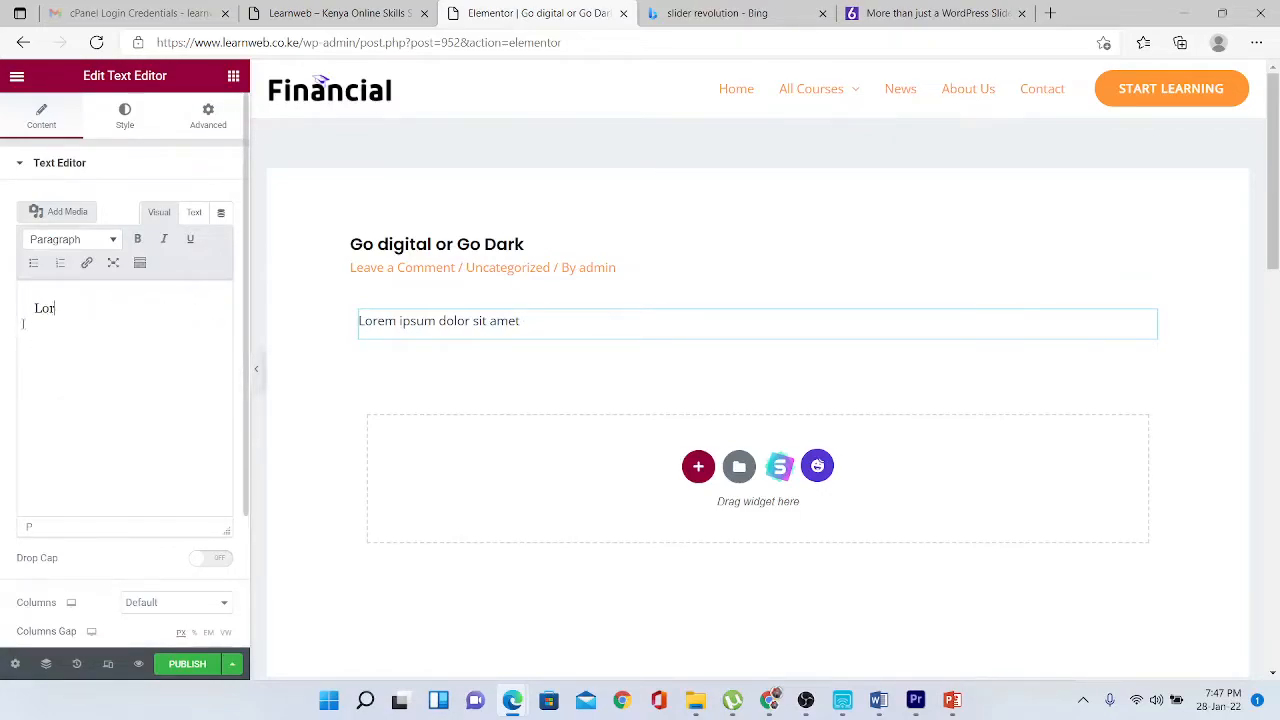
{"action": "type", "text": "Welcome to the di"}
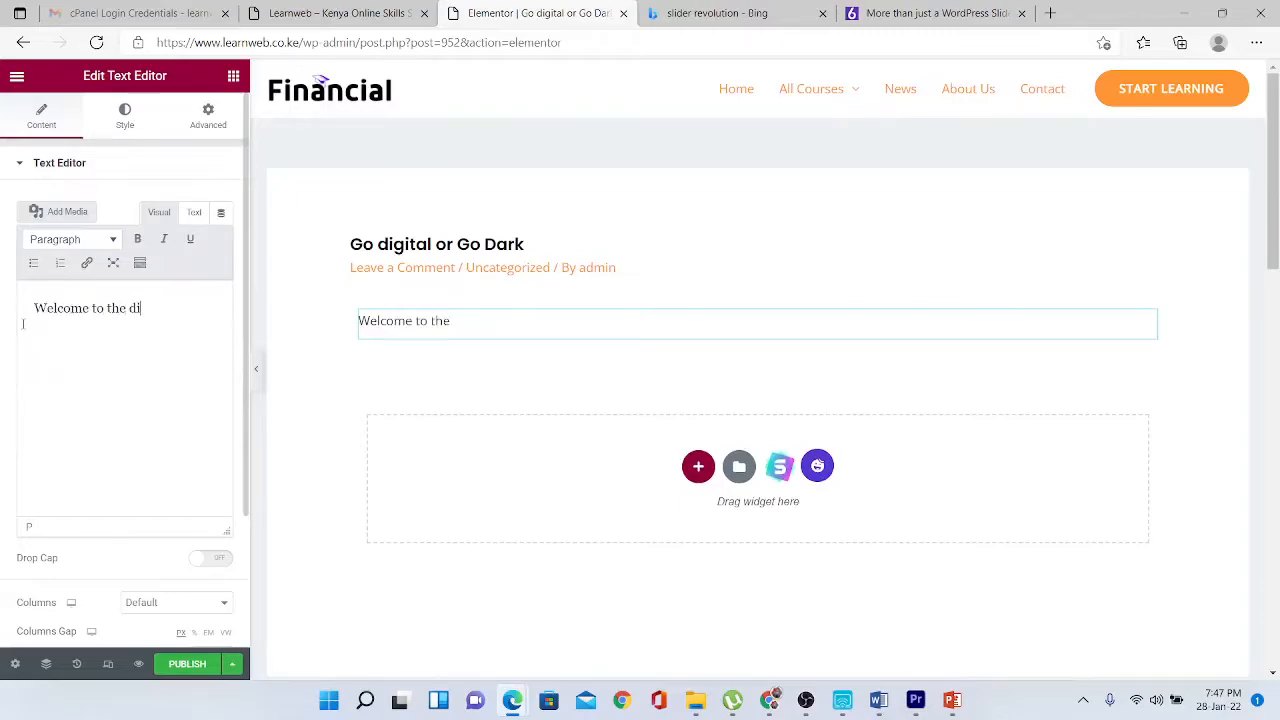
{"action": "type", "text": "gital age of information..."}
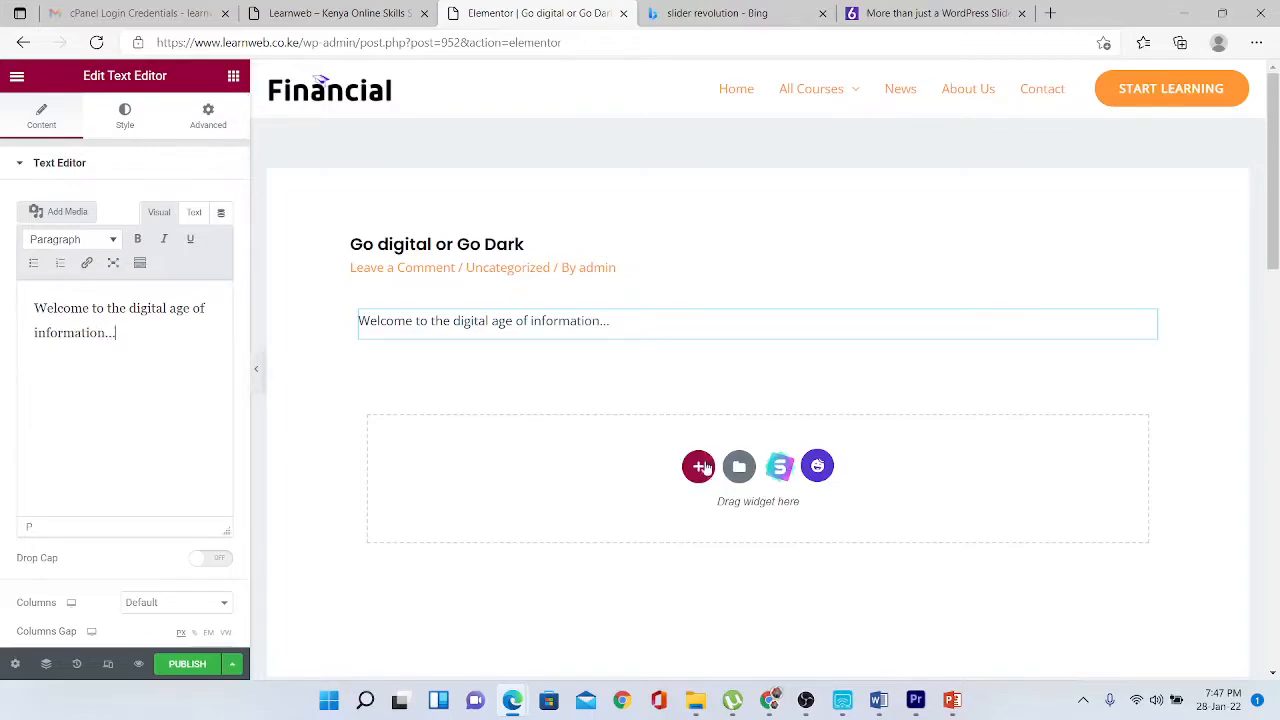
- Insert a two-column section below the welcome text and place an Image widget in its first column
{"action": "left_click", "coordinate": [702, 466]}
{"action": "left_click", "coordinate": [636, 509]}
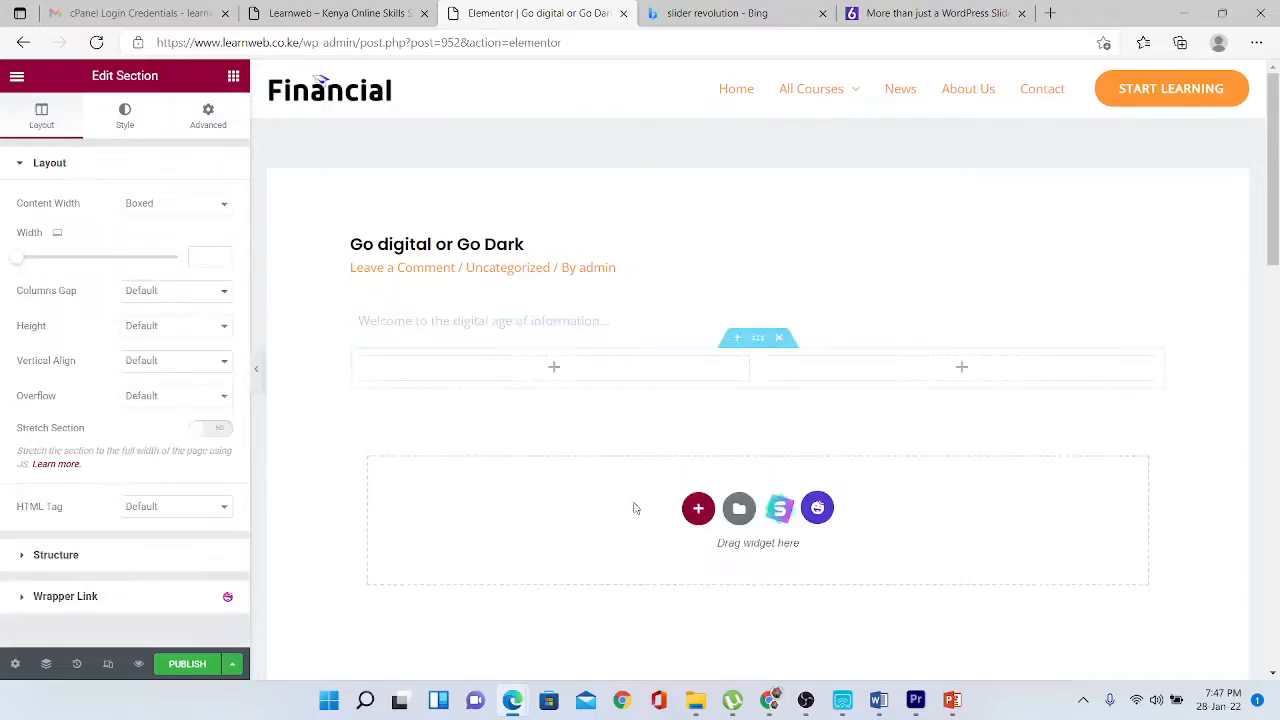
{"action": "left_click", "coordinate": [553, 368]}
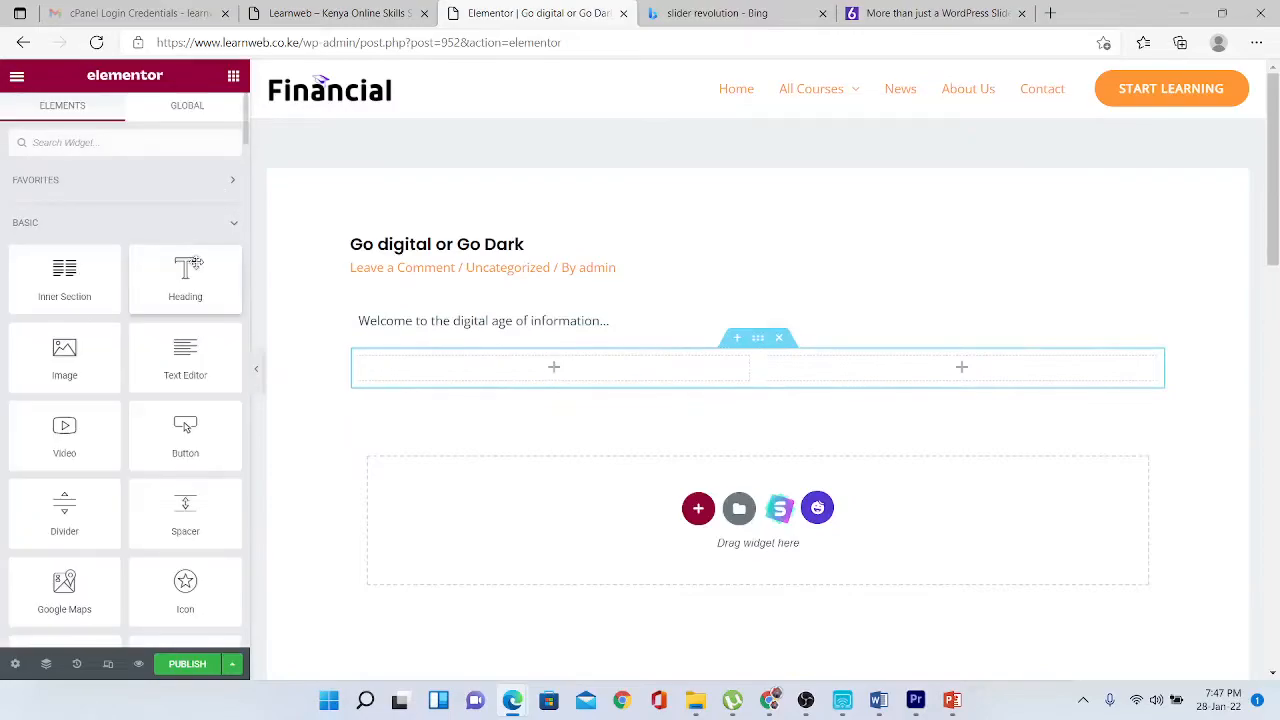
{"action": "left_click_drag", "start_coordinate": [64, 352], "coordinate": [529, 371]}
- Search the free images for "digital" as the widget's picture, limiting the results to vertical orientation
{"action": "left_click", "coordinate": [109, 252]}
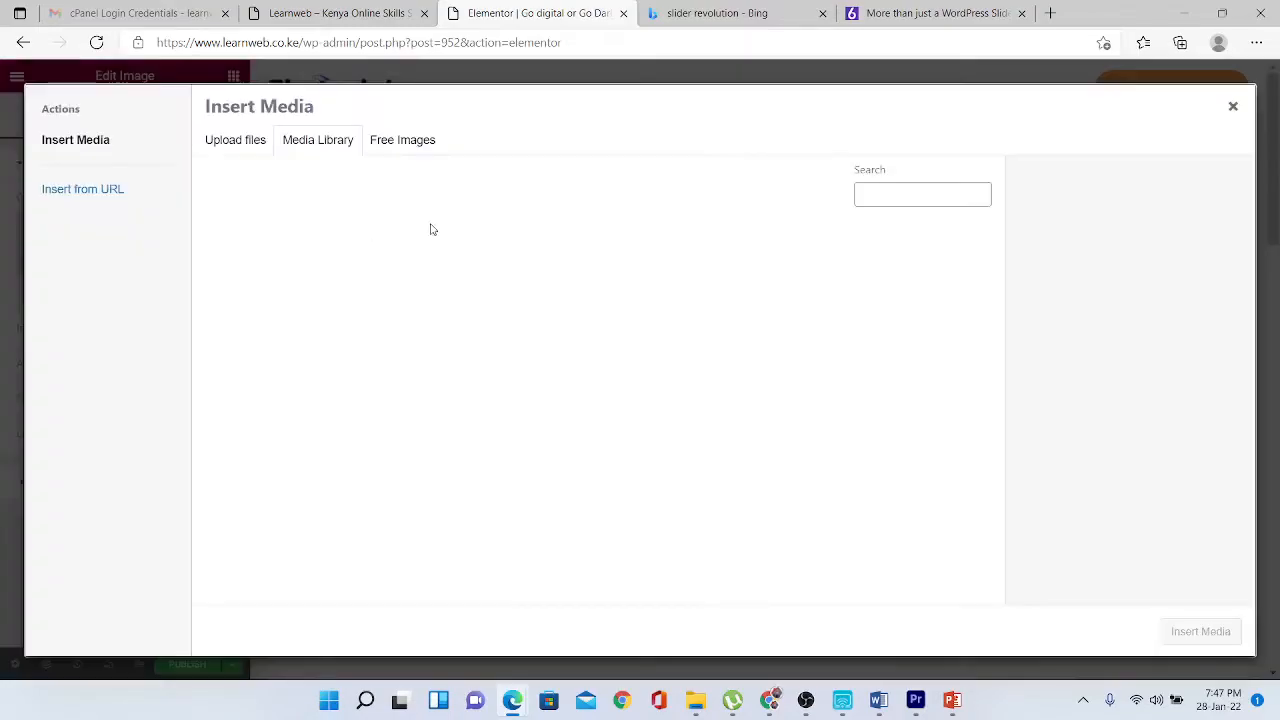
{"action": "left_click", "coordinate": [399, 155]}
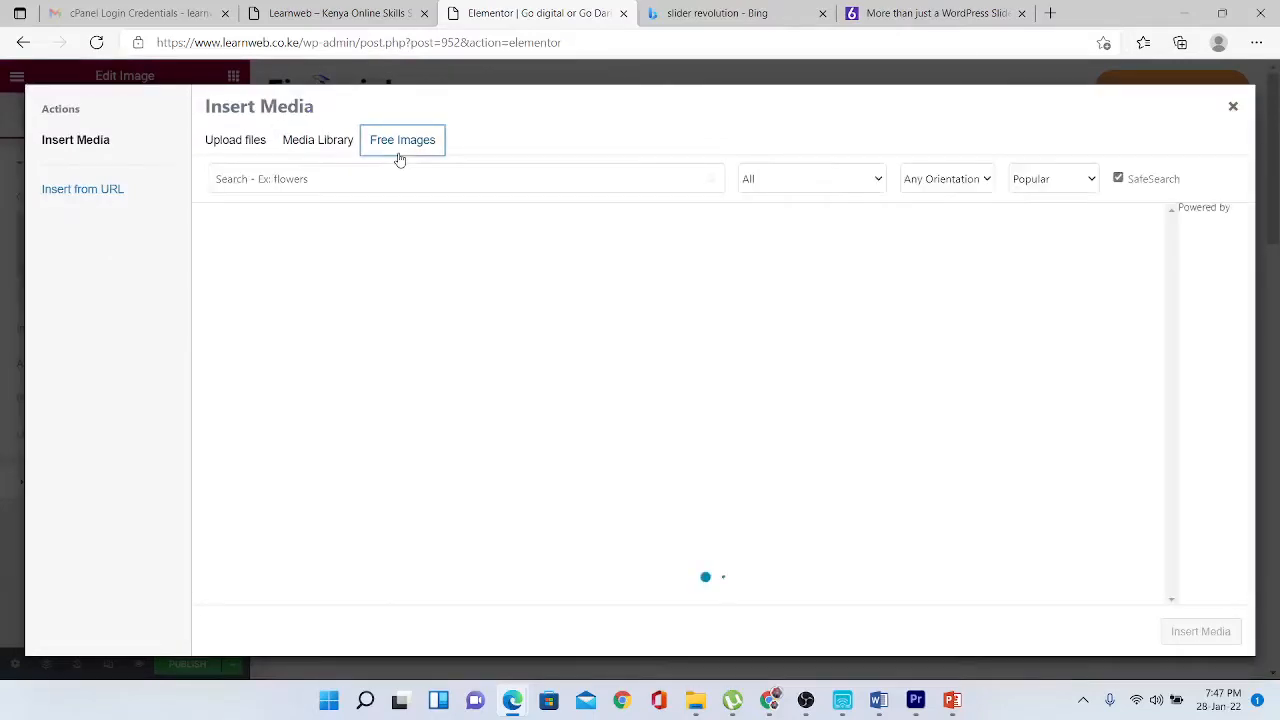
{"action": "left_click", "coordinate": [465, 177]}
{"action": "type", "text": "d"}
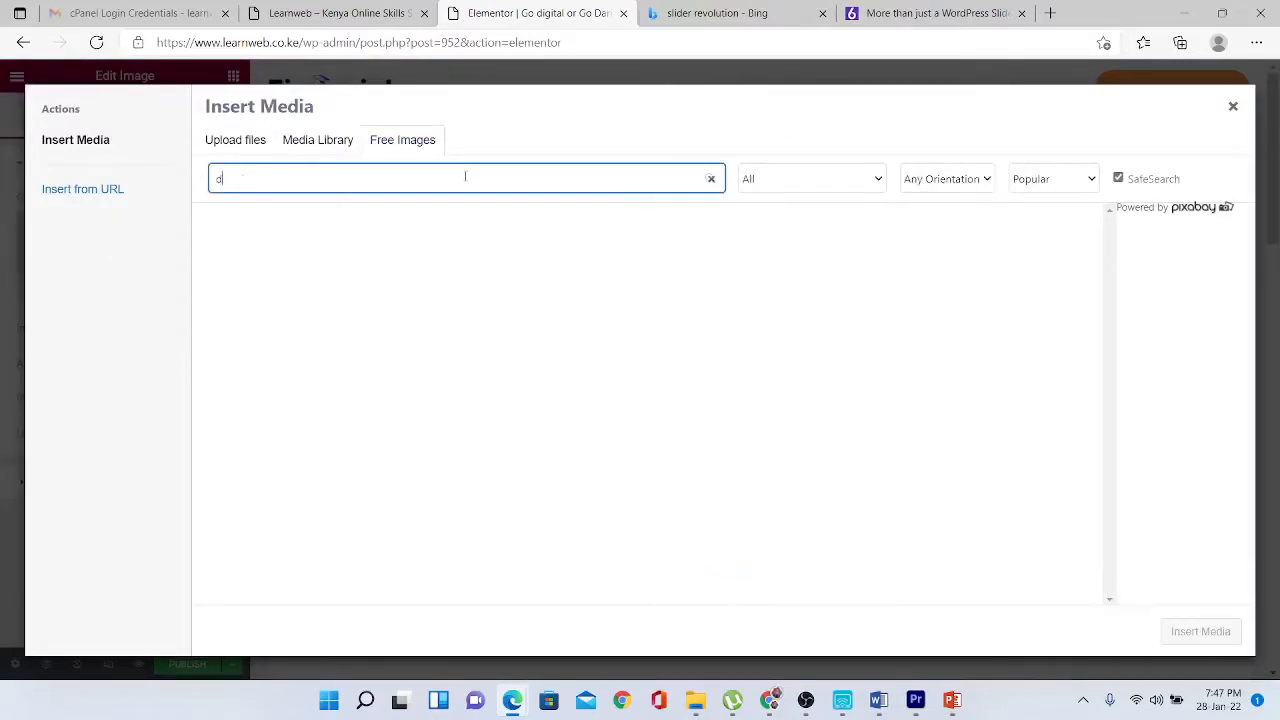
{"action": "type", "text": "igi"}
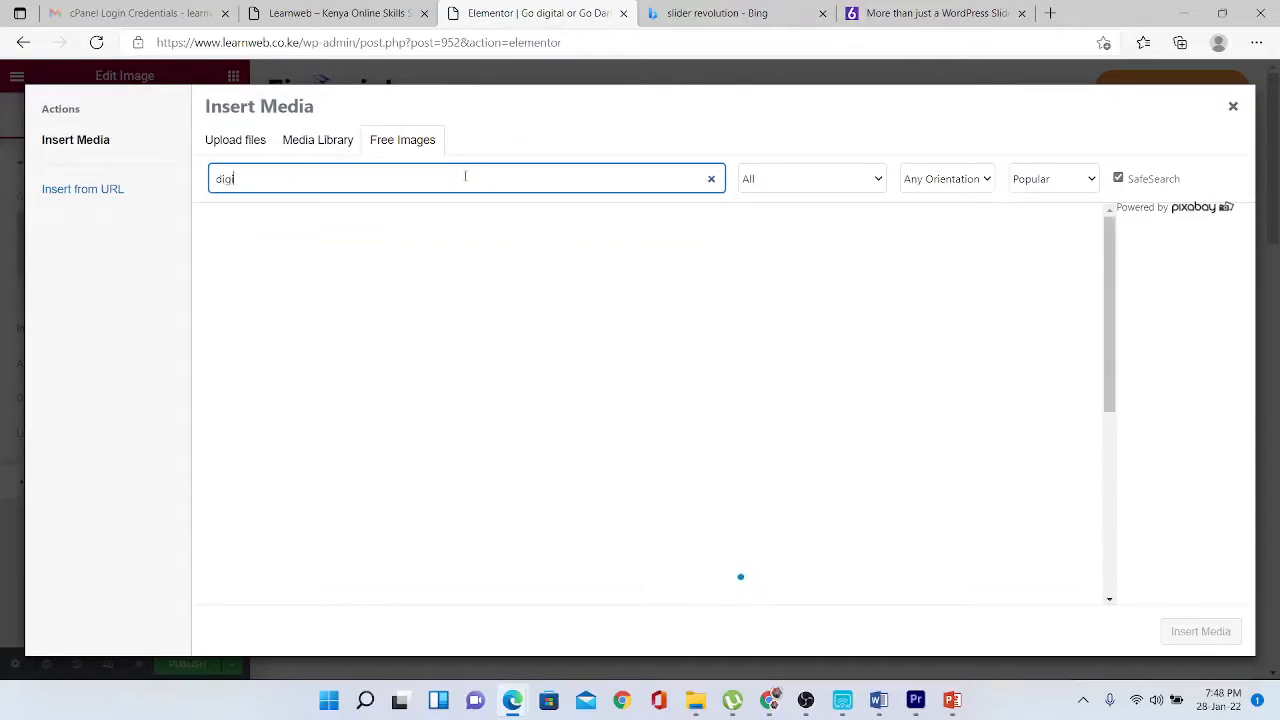
{"action": "type", "text": "tal"}
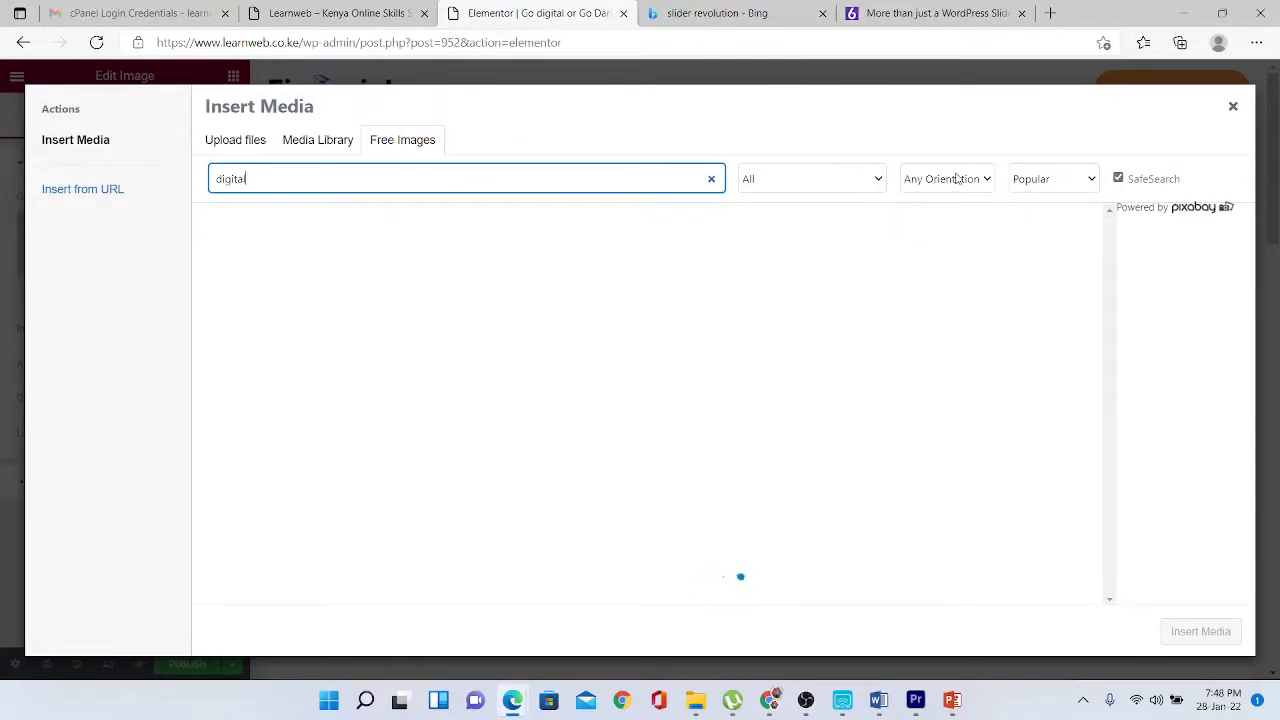
{"action": "left_click", "coordinate": [955, 178]}
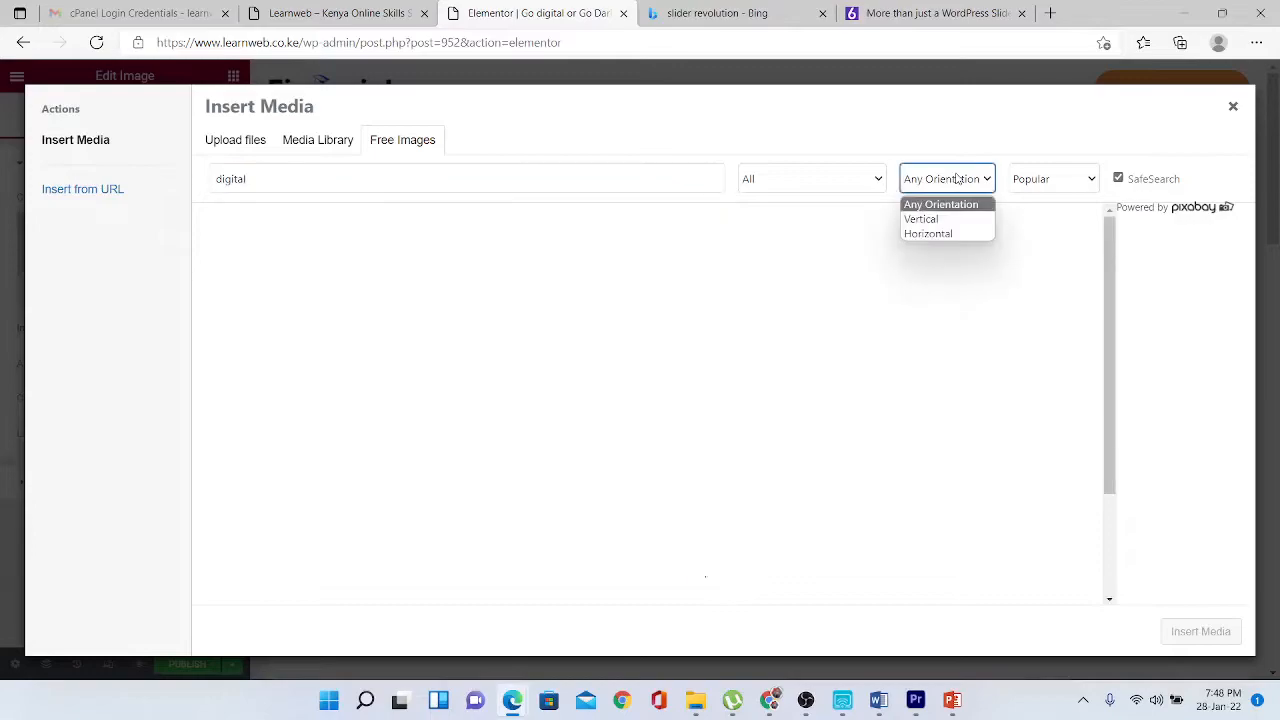
{"action": "left_click", "coordinate": [922, 218]}
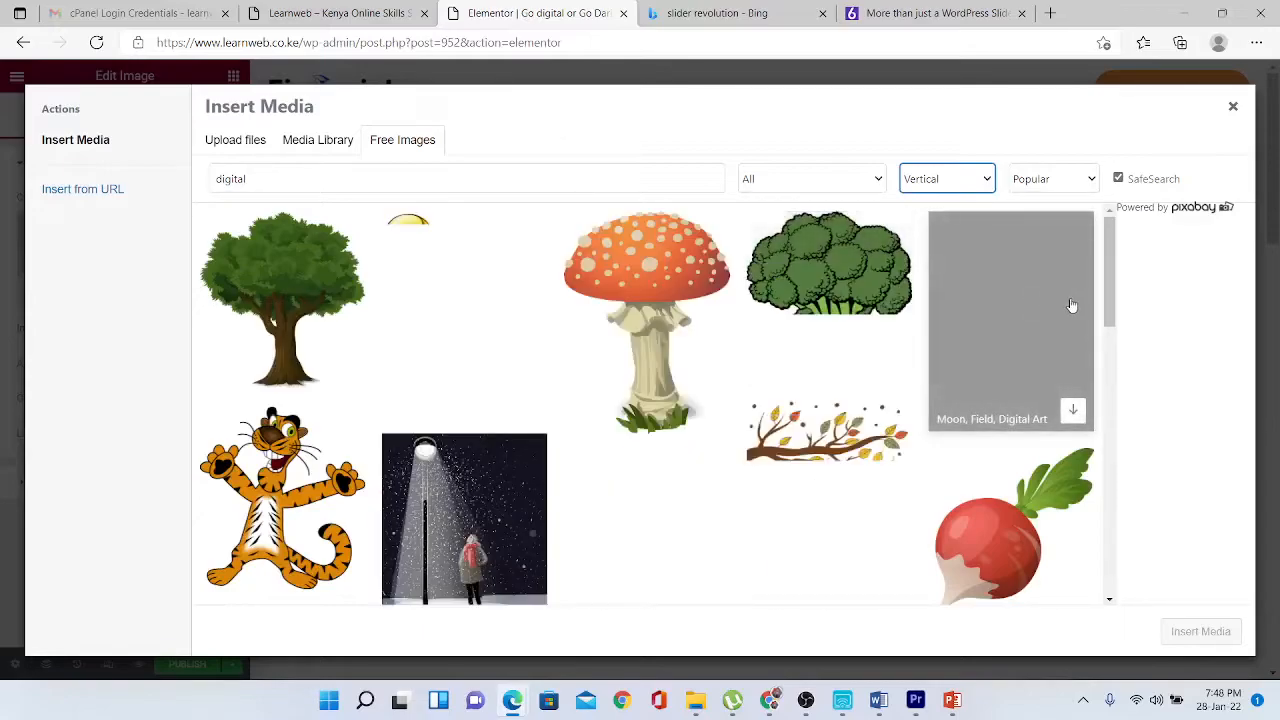
- Browse the image results and insert the picture of a figure on a hilltop before a yellow moon
{"action": "left_click_drag", "start_coordinate": [1109, 265], "coordinate": [1094, 333]}
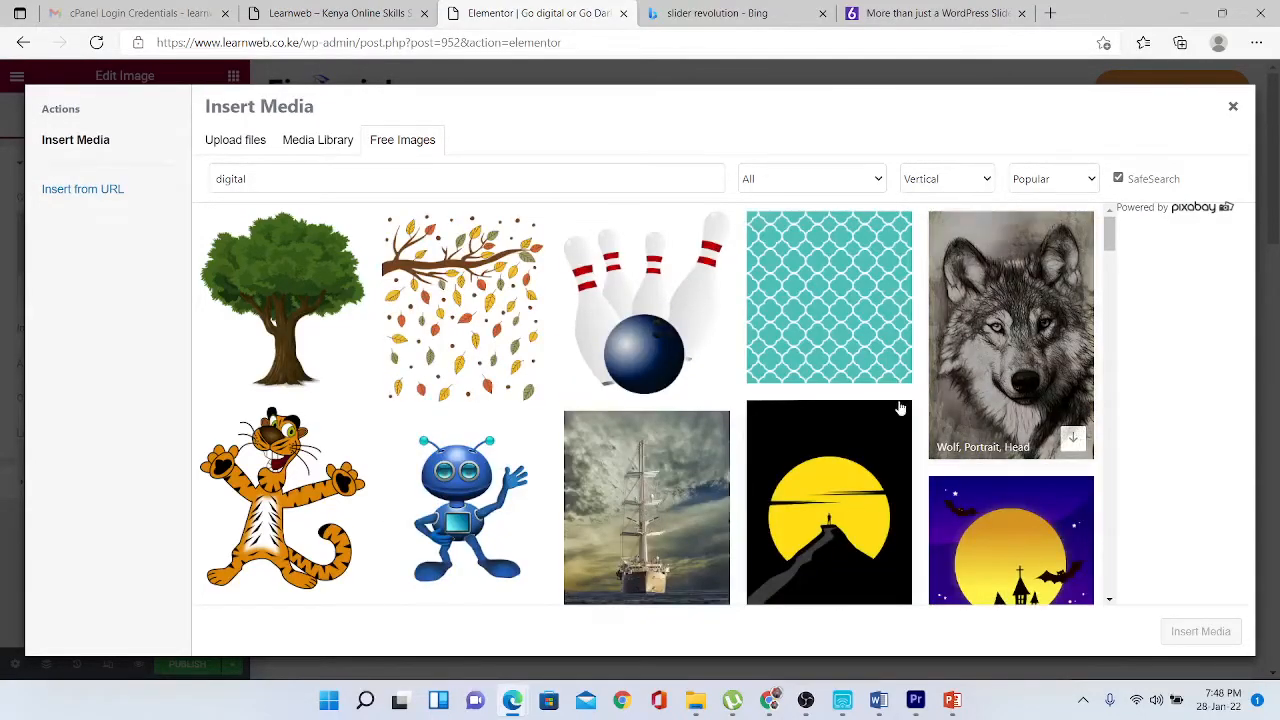
{"action": "left_click", "coordinate": [840, 513]}
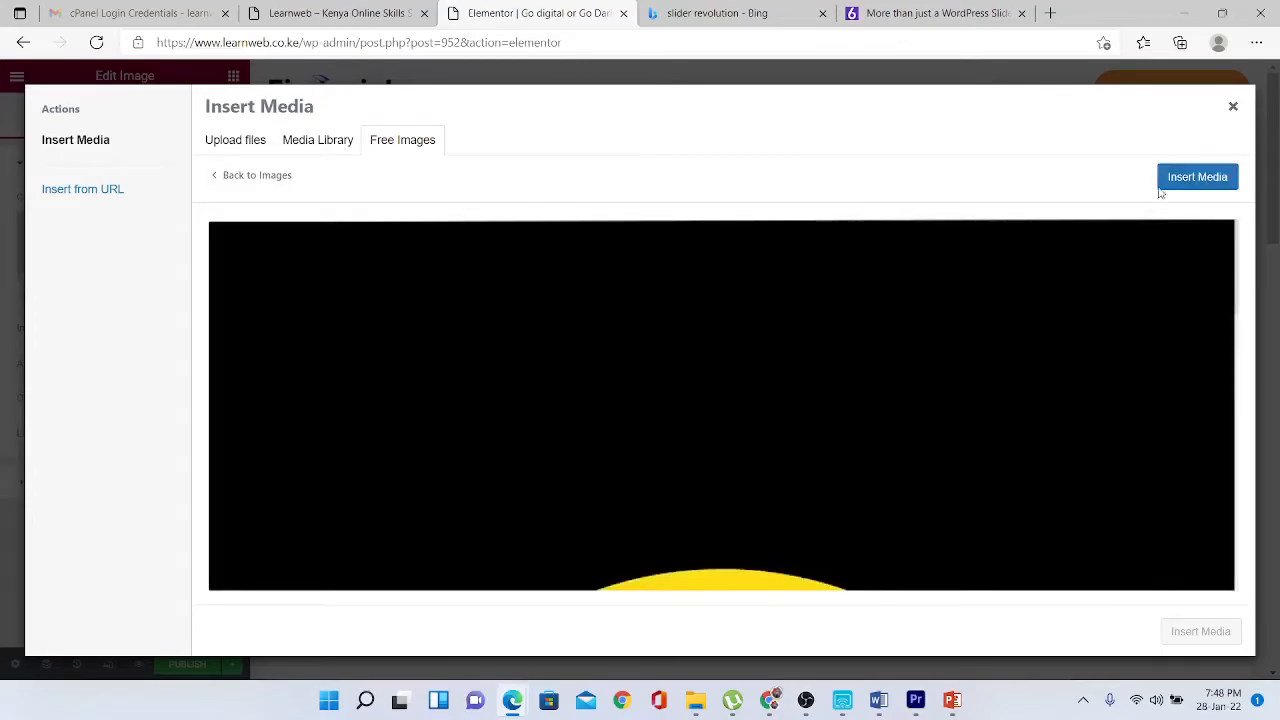
{"action": "left_click", "coordinate": [1184, 178]}
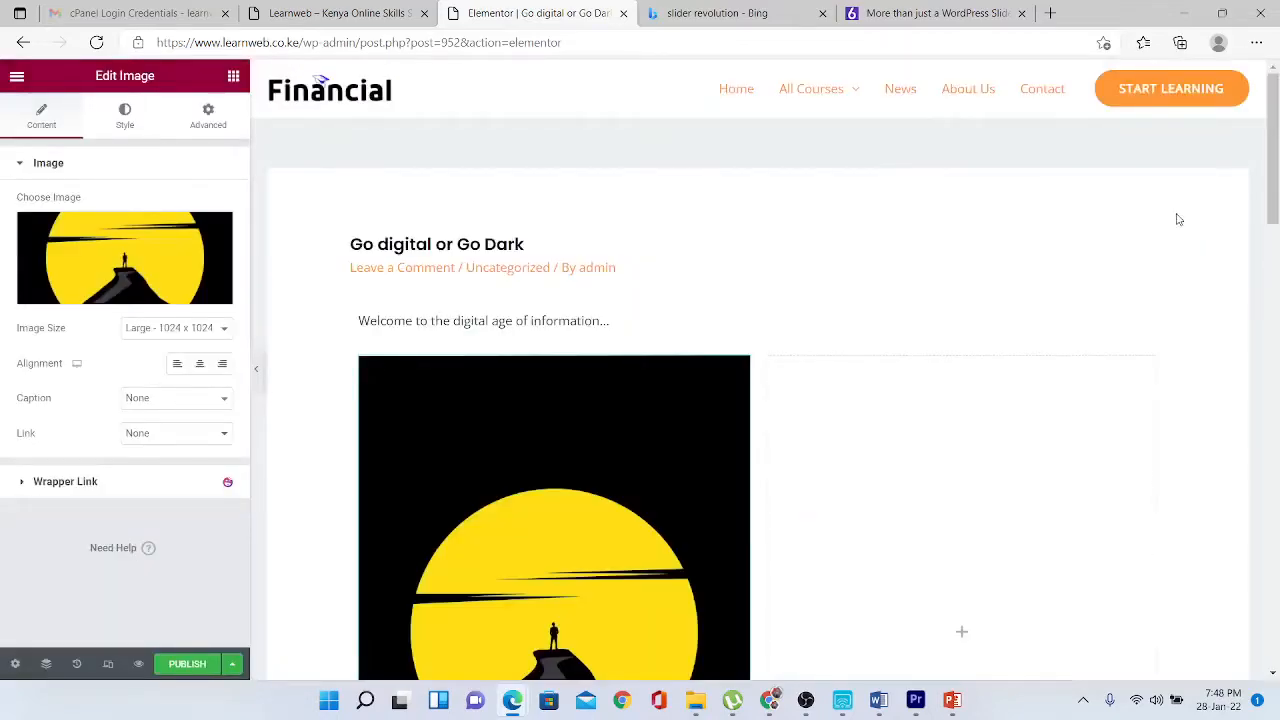
- Add two Text Editor widgets with placeholder text, one below the other, in the empty column beside the image
{"action": "left_click_drag", "start_coordinate": [1276, 192], "coordinate": [1275, 249]}
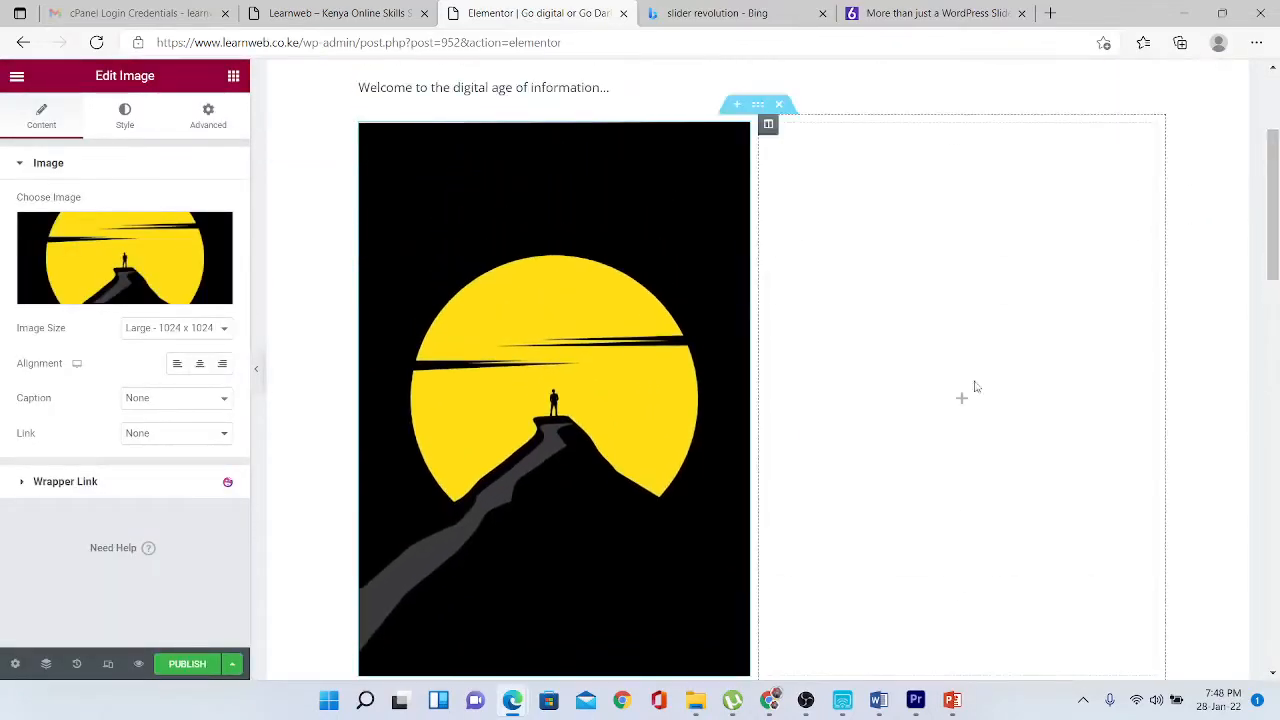
{"action": "key", "text": "Delete"}
{"action": "left_click_drag", "start_coordinate": [182, 355], "coordinate": [783, 330]}
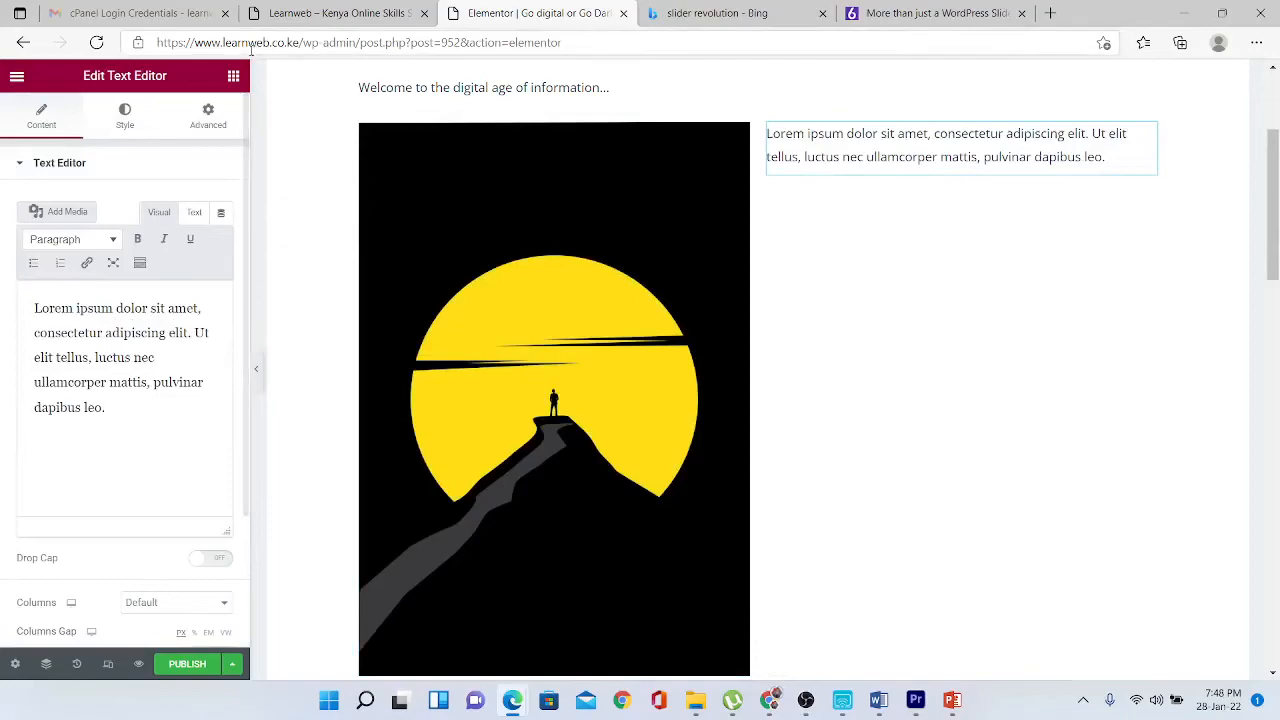
{"action": "left_click", "coordinate": [232, 76]}
{"action": "left_click_drag", "start_coordinate": [185, 360], "coordinate": [832, 175]}
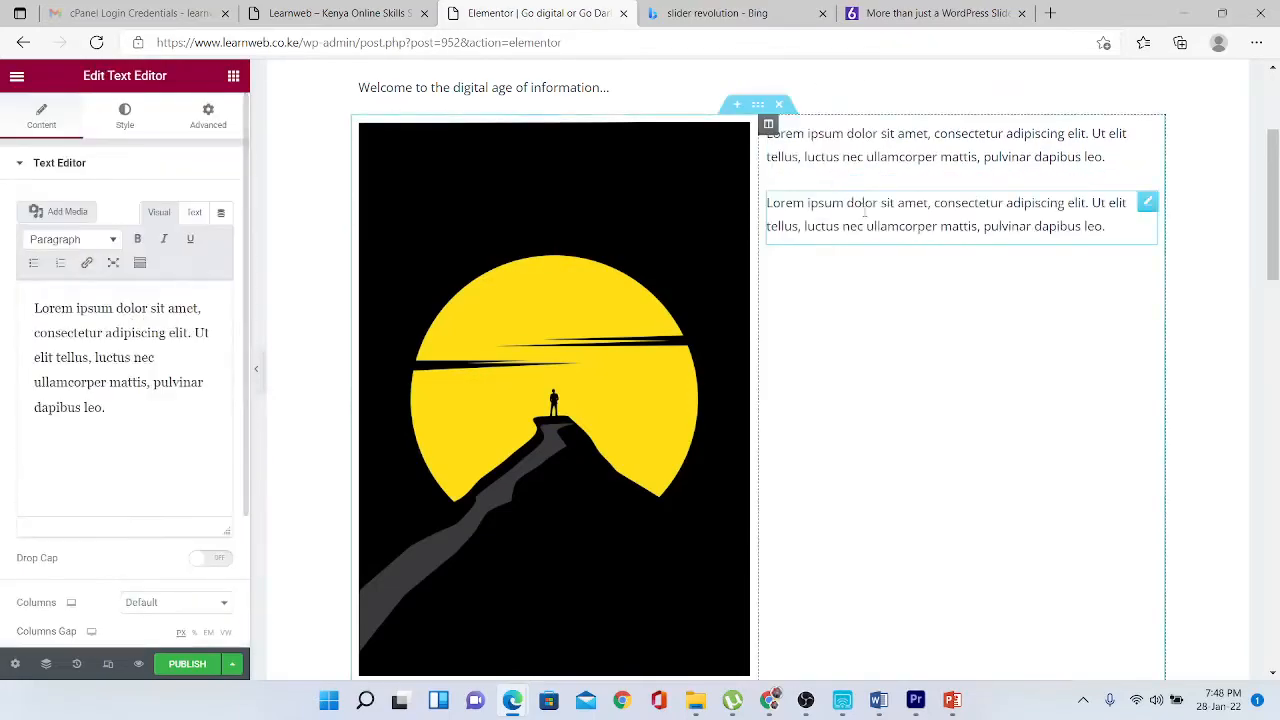
- Set the dark night-time world map from the media library as the post's featured image and publish the post
{"action": "scroll", "coordinate": [1277, 216], "scroll_direction": "down", "scroll_amount": 8}
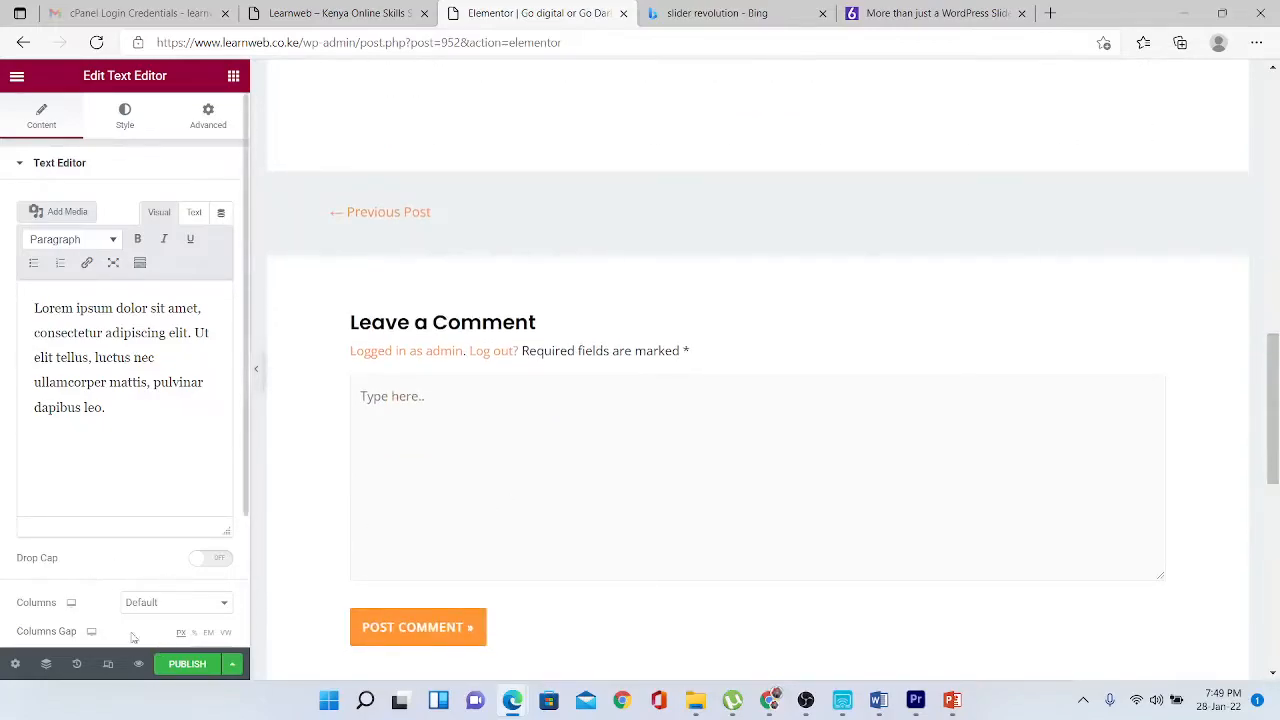
{"action": "left_click", "coordinate": [15, 664]}
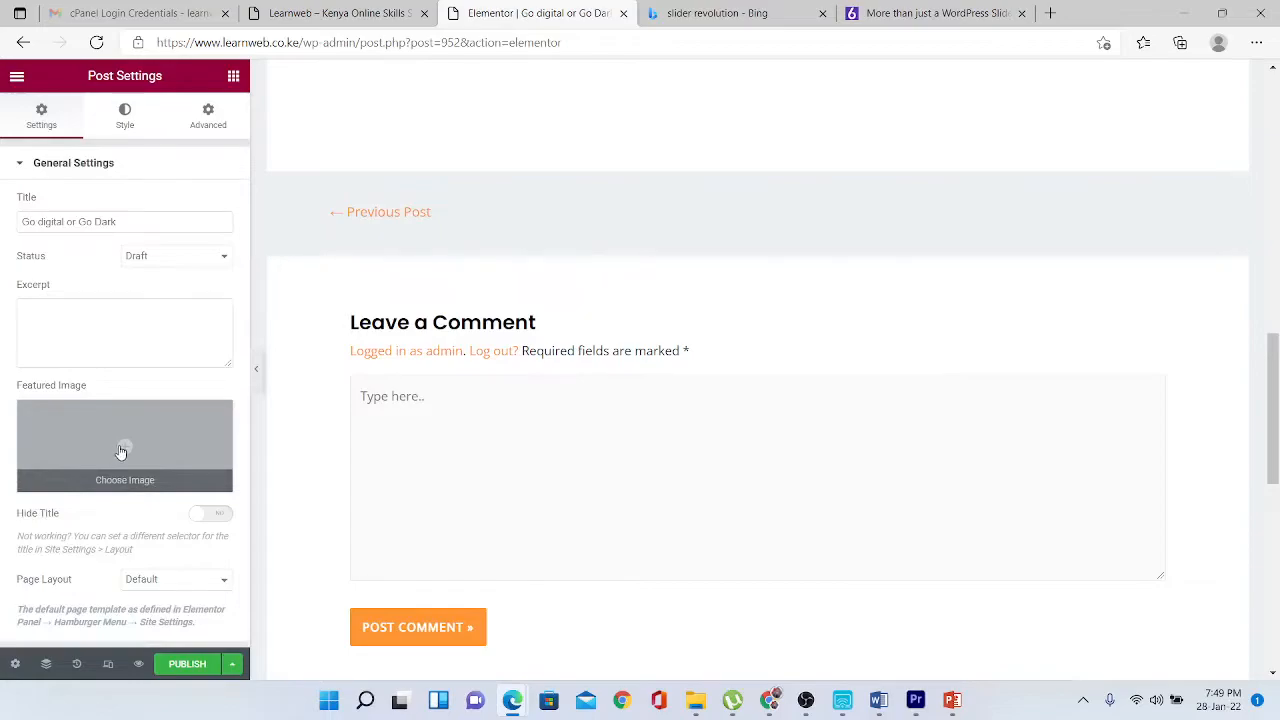
{"action": "left_click", "coordinate": [121, 451]}
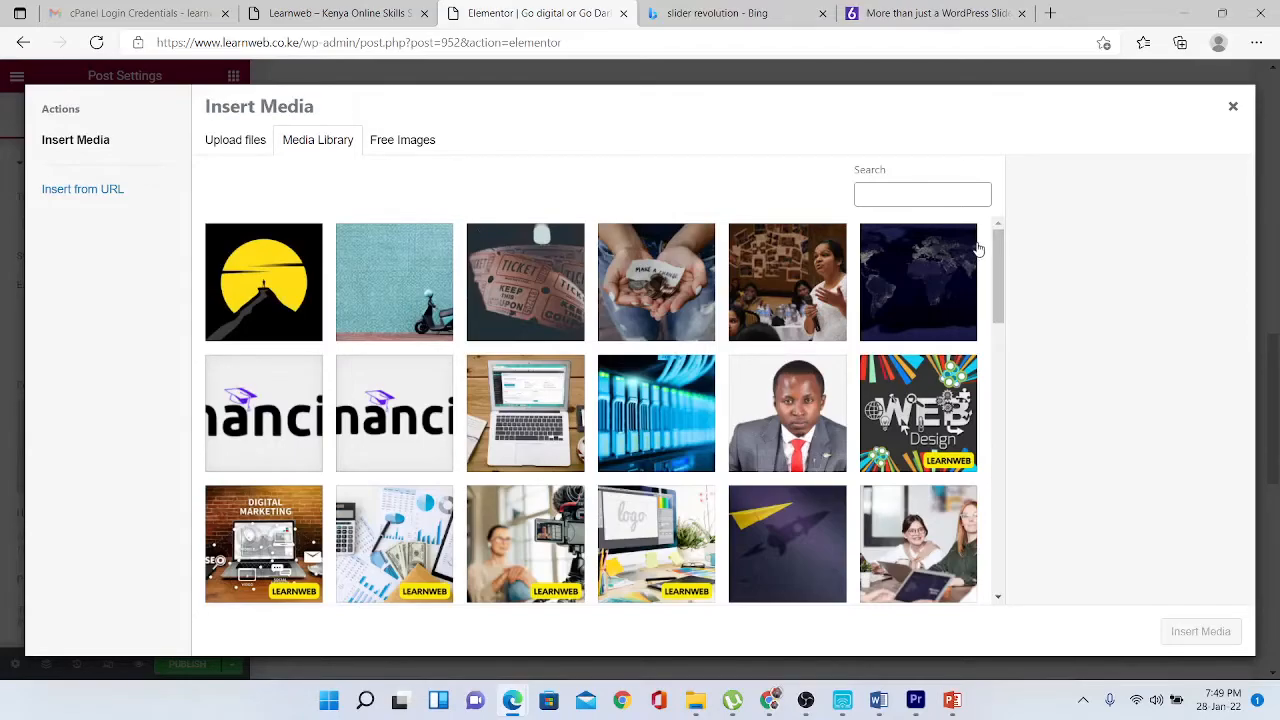
{"action": "scroll", "coordinate": [998, 256], "scroll_direction": "down", "scroll_amount": 1}
{"action": "left_click", "coordinate": [930, 268]}
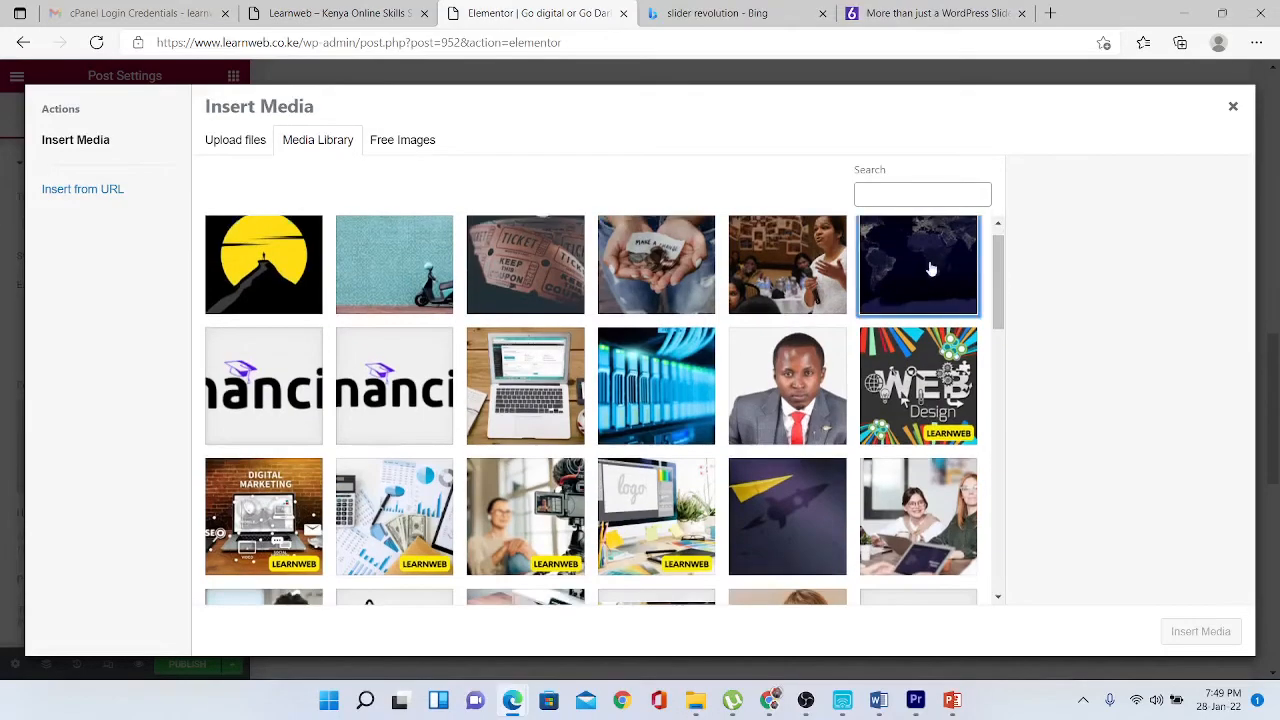
{"action": "left_click", "coordinate": [1212, 632]}
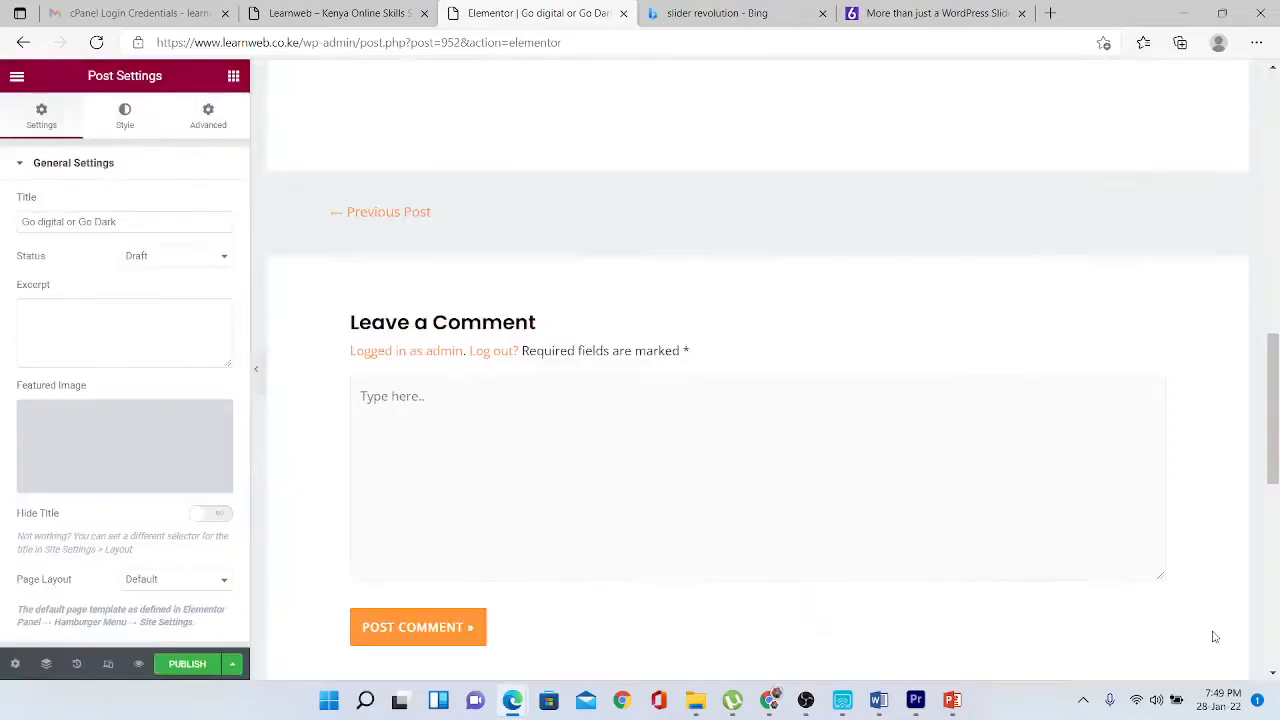
{"action": "left_click", "coordinate": [195, 667]}
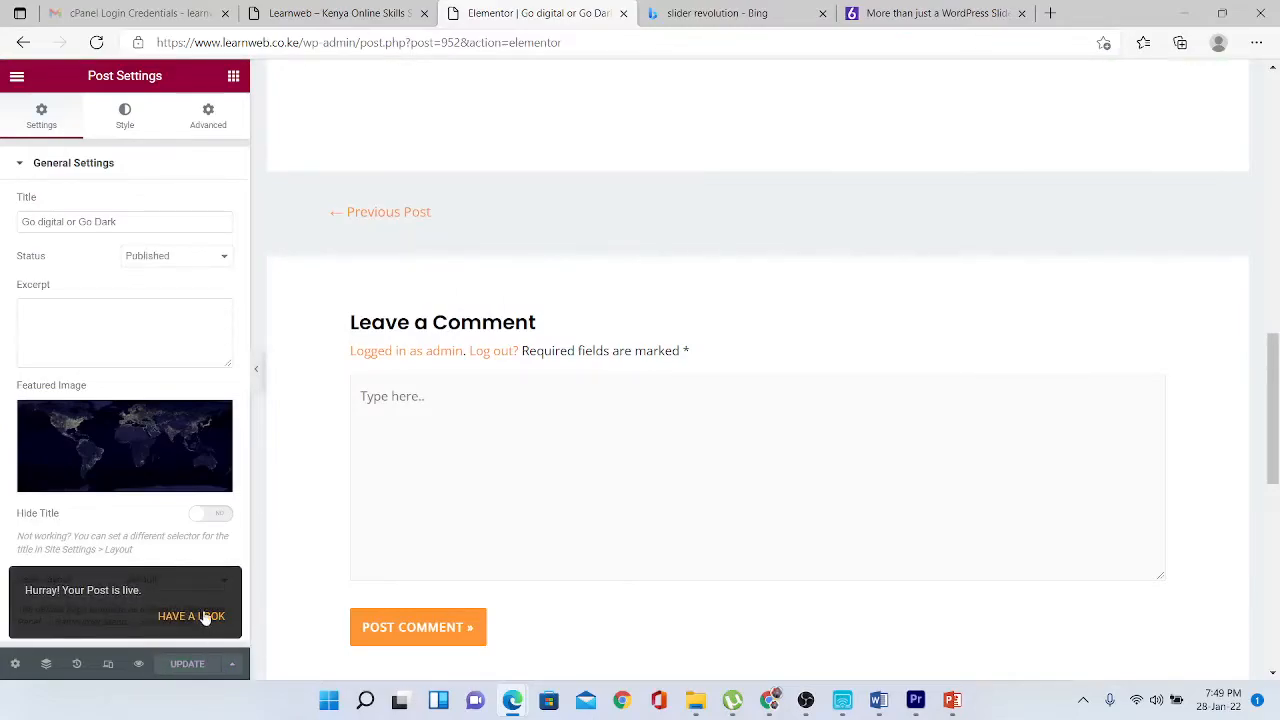
- View the published post on the live site, look through its content and highlight the post-name part of its URL
{"action": "left_click", "coordinate": [191, 616]}
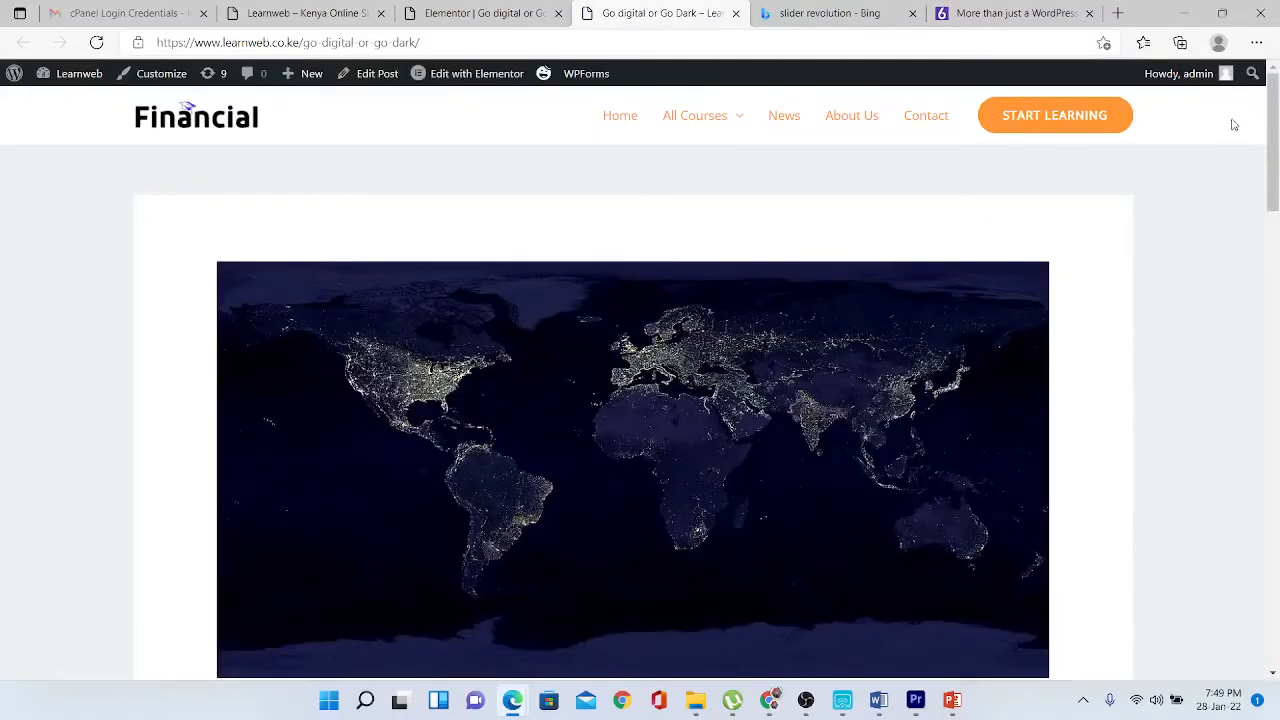
{"action": "left_click_drag", "start_coordinate": [1277, 116], "coordinate": [1276, 222]}
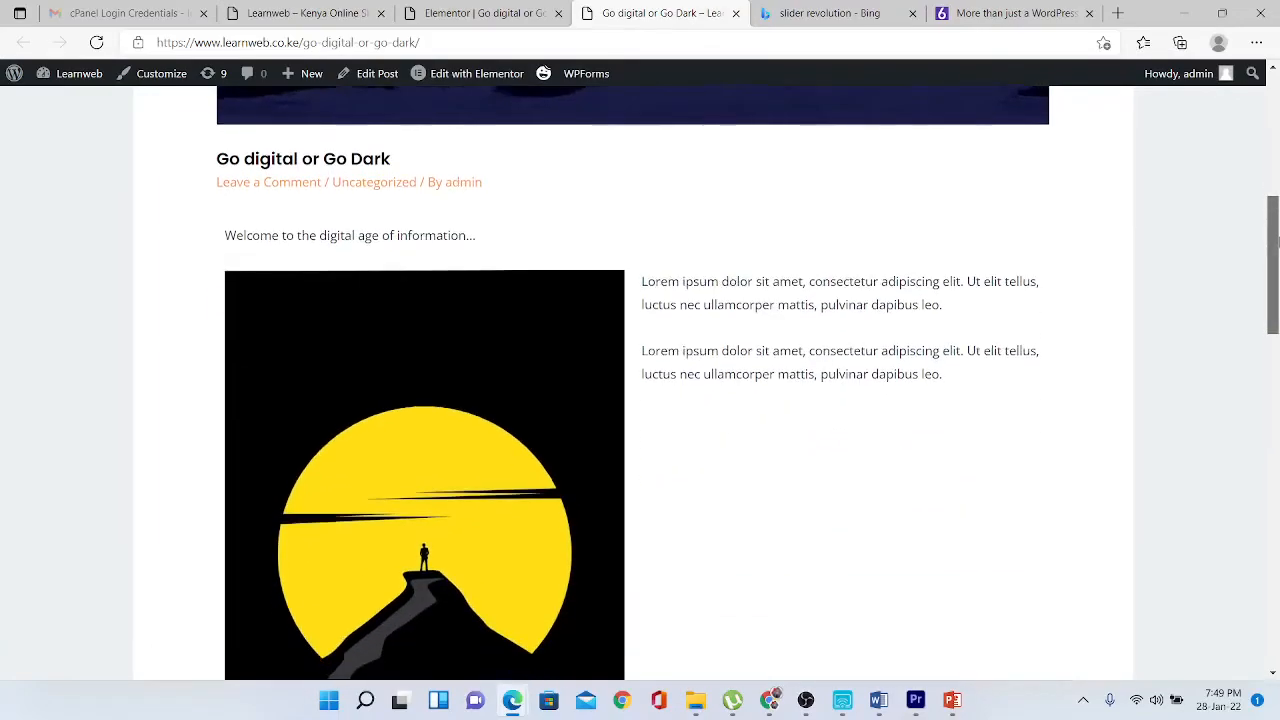
{"action": "scroll", "coordinate": [1276, 237], "scroll_direction": "down", "scroll_amount": 2}
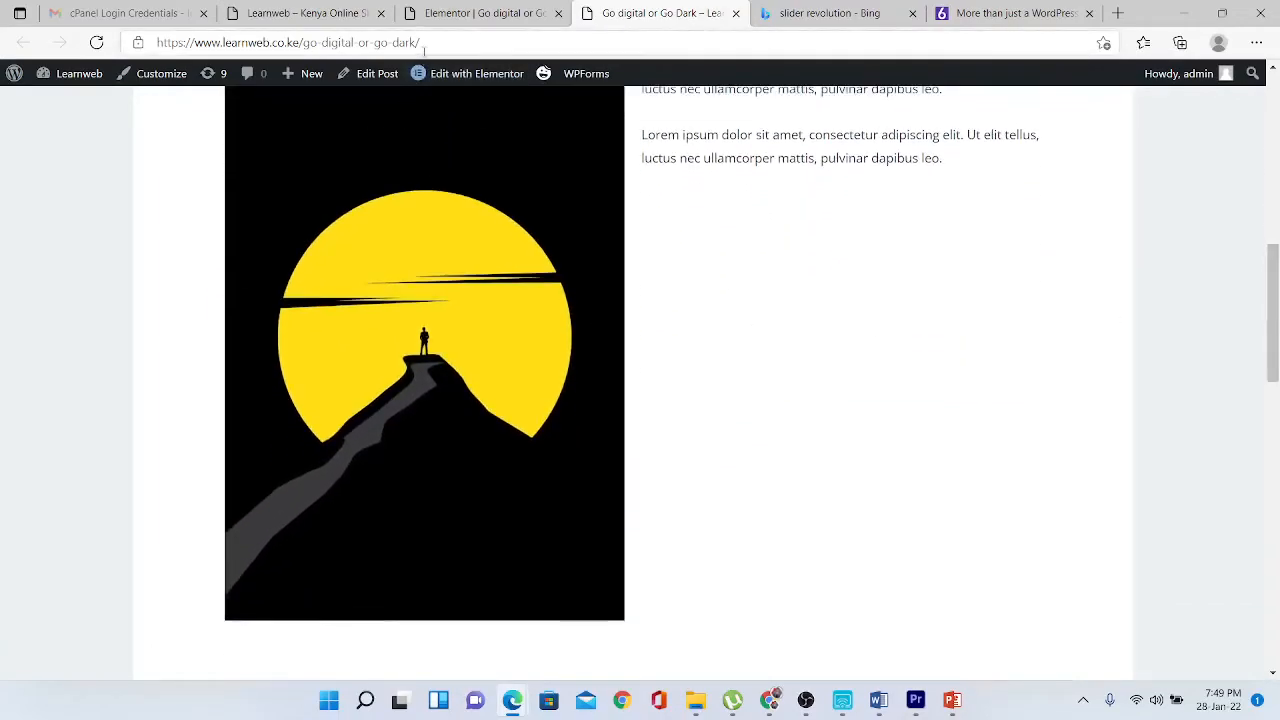
{"action": "left_click_drag", "start_coordinate": [420, 43], "coordinate": [299, 45]}
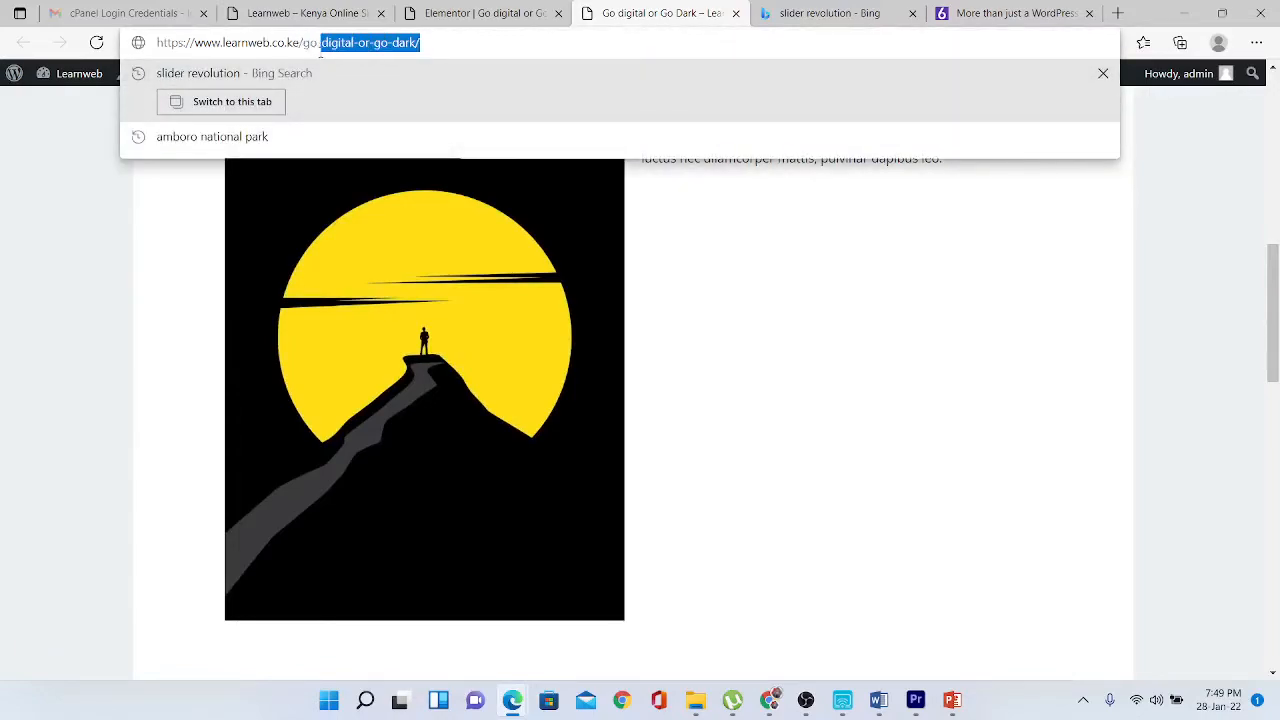
{"action": "left_click", "coordinate": [1077, 367]}
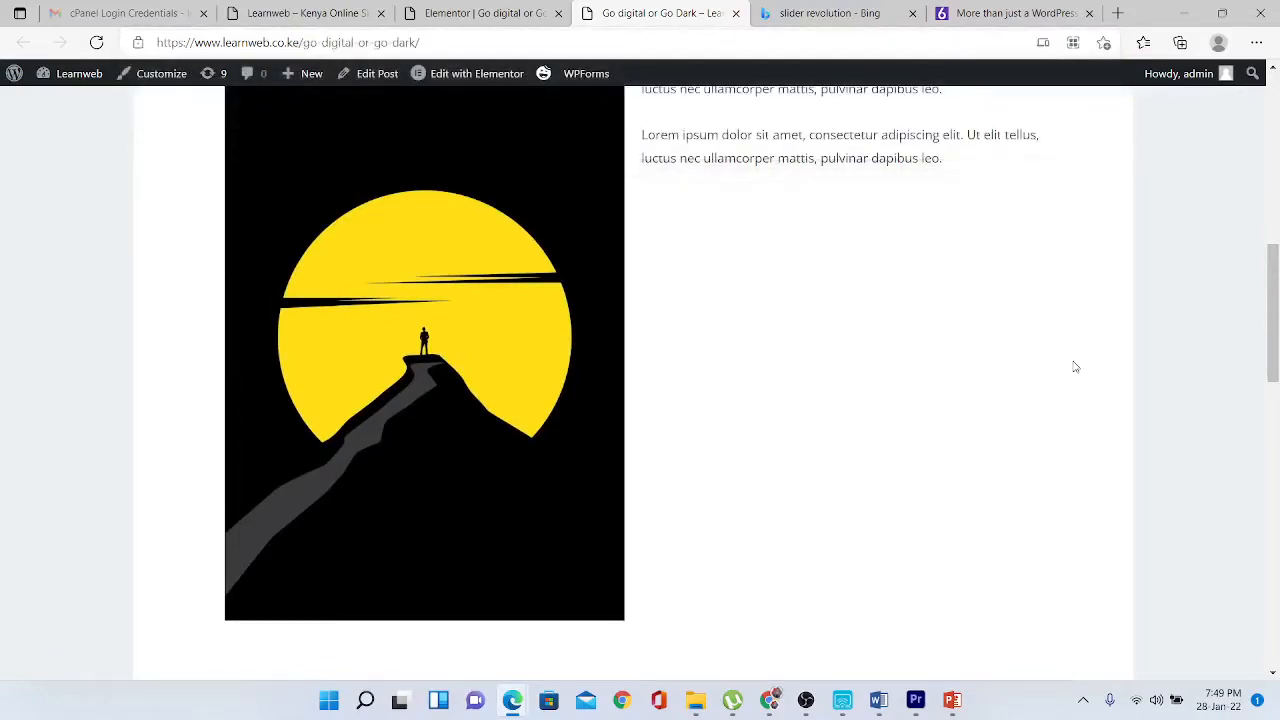
{"action": "left_click_drag", "start_coordinate": [1274, 288], "coordinate": [1274, 95]}
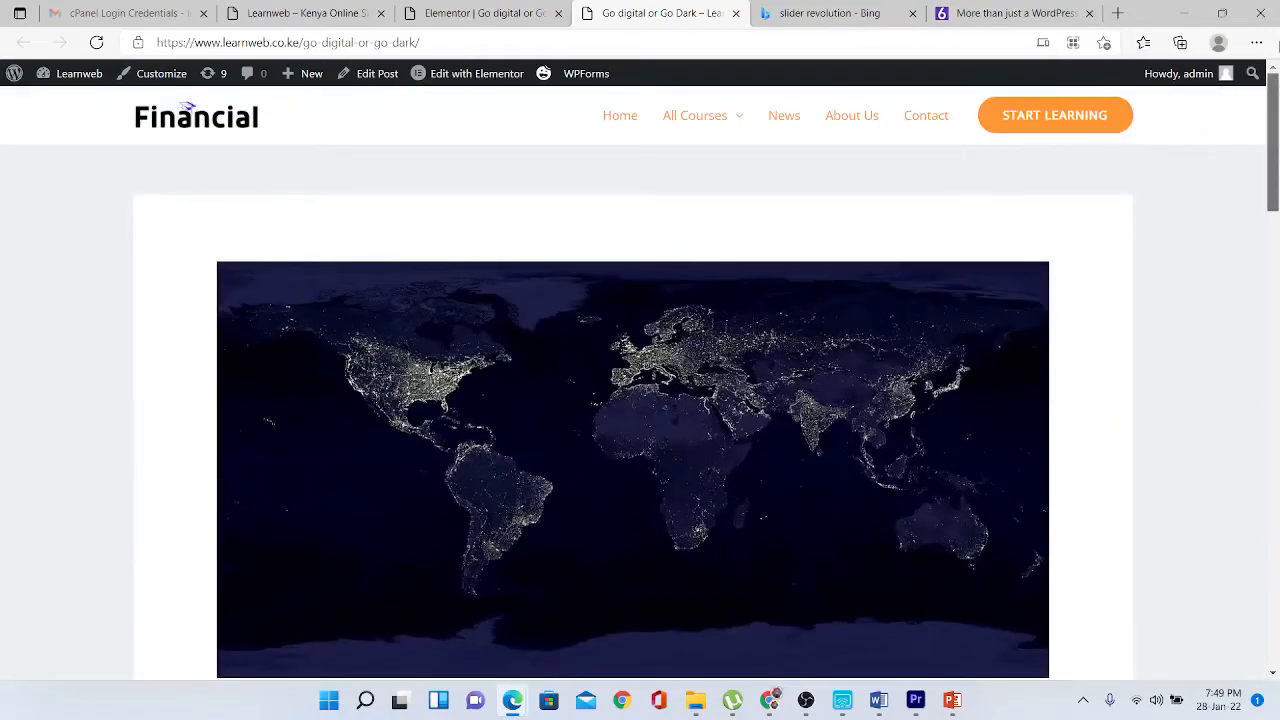
- Open the site's News page and look through the listing of the new post and the older ones
{"action": "left_click", "coordinate": [783, 120]}
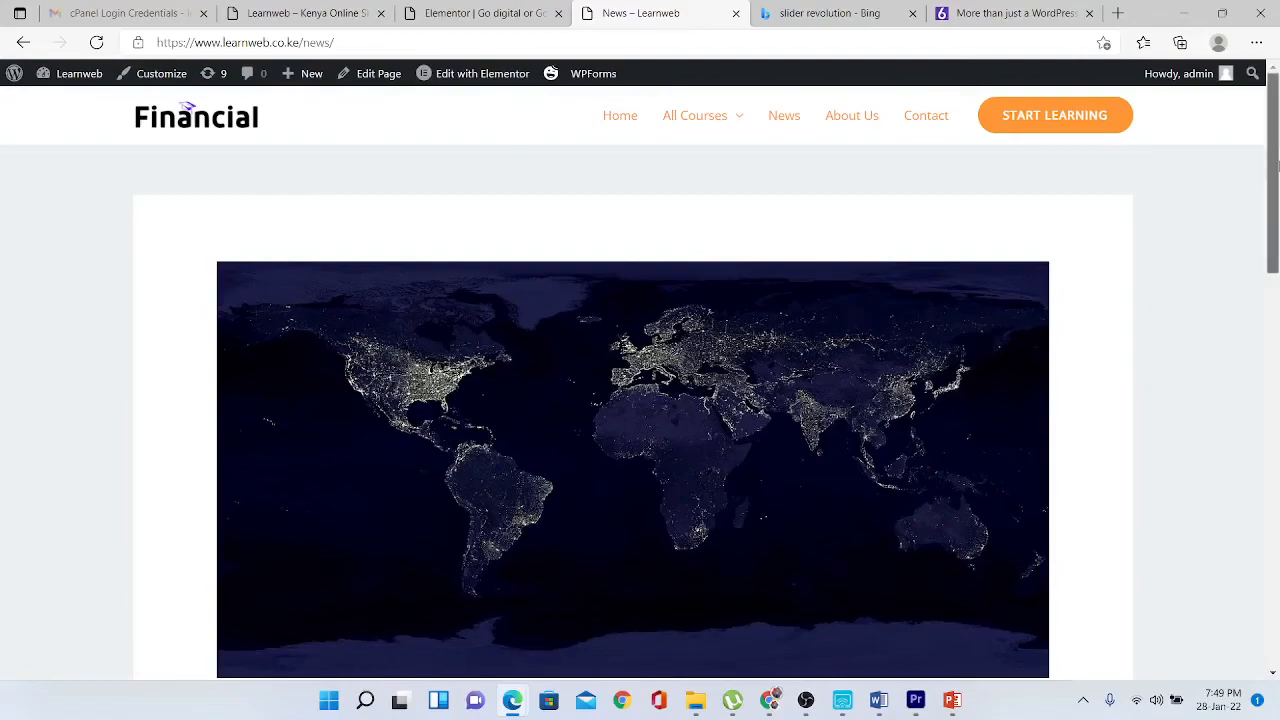
{"action": "left_click_drag", "start_coordinate": [1276, 165], "coordinate": [1276, 247]}
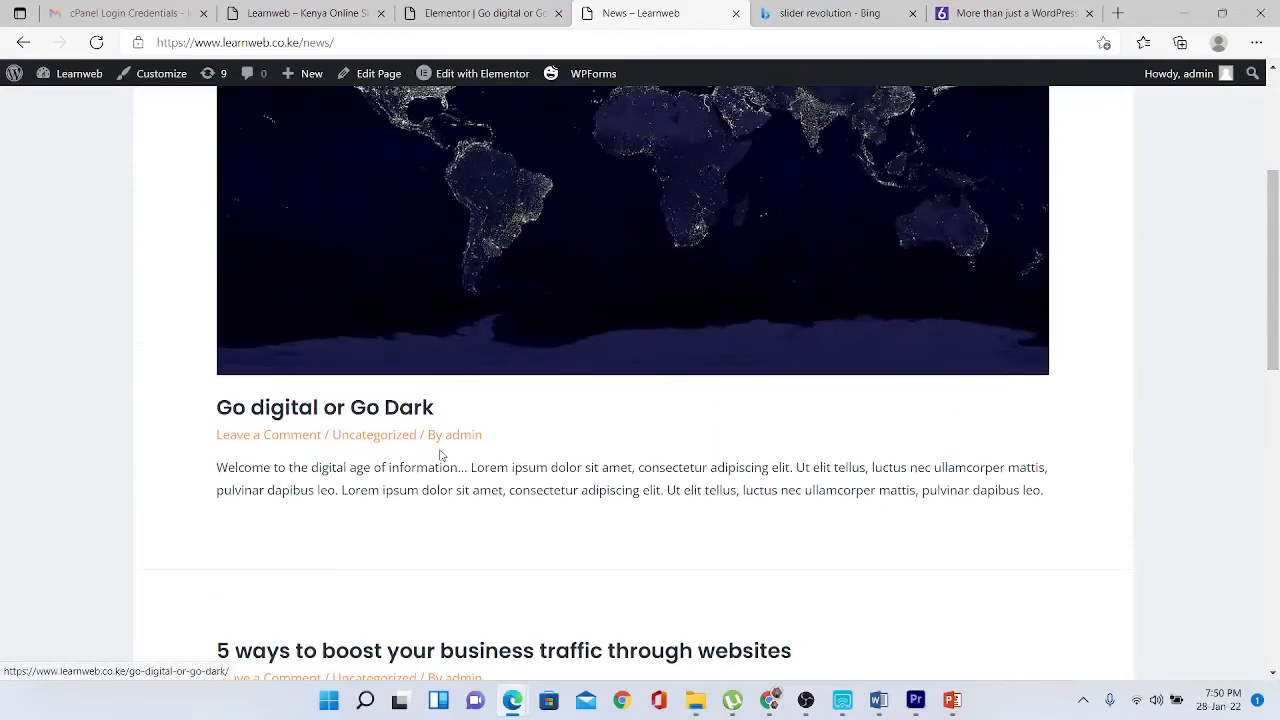
{"action": "left_click_drag", "start_coordinate": [1277, 318], "coordinate": [1277, 417]}
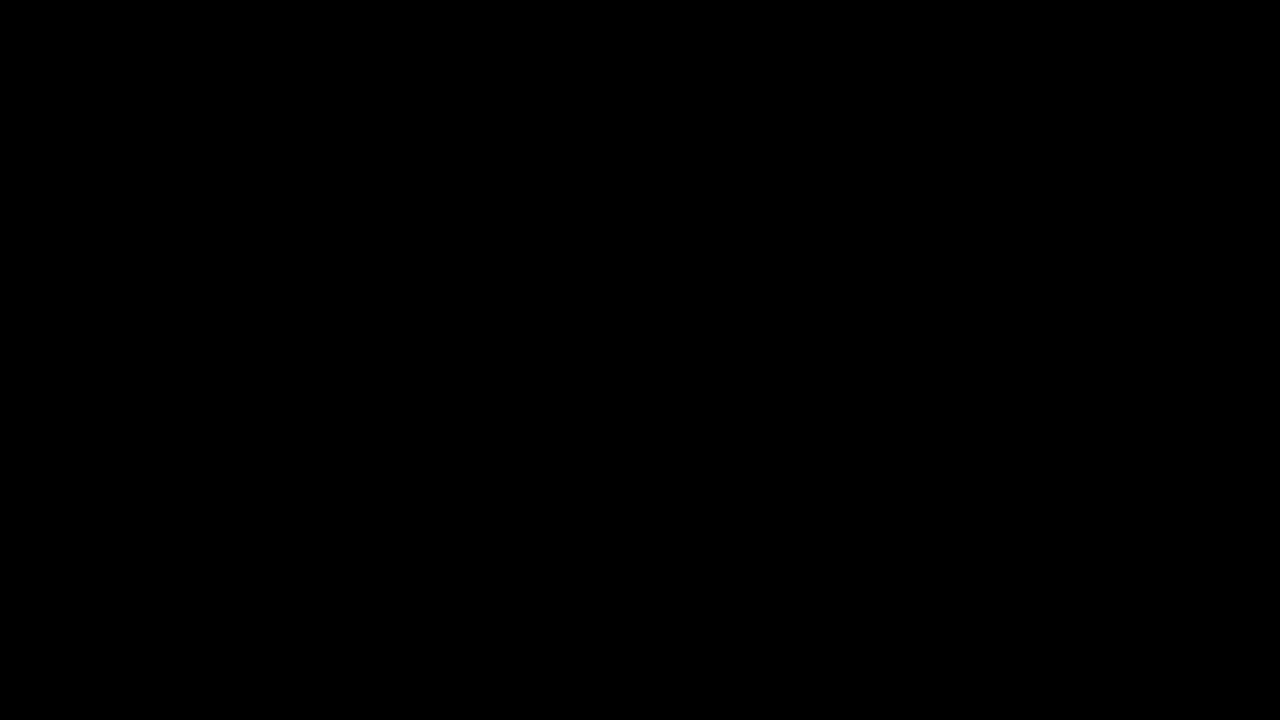